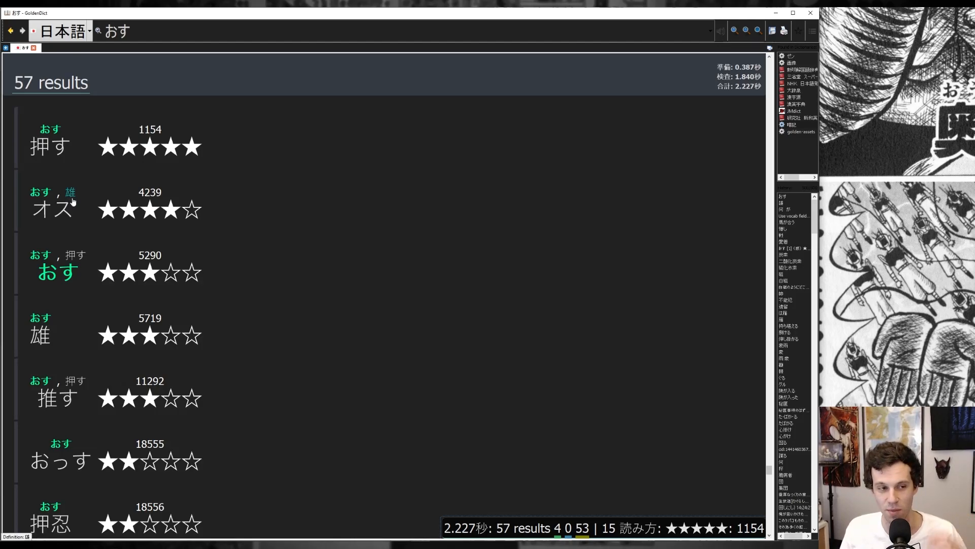
Step: Collapse the 画像 section of the 愛着 entry and examine its 新明解国語辞典 definition
{"action": "left_click", "coordinate": [73, 202]}
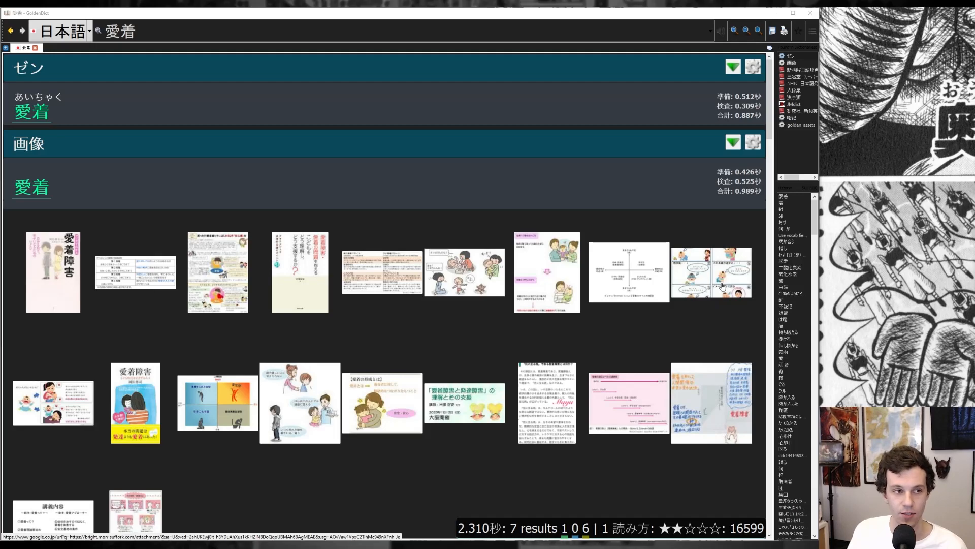
{"action": "left_click", "coordinate": [733, 142]}
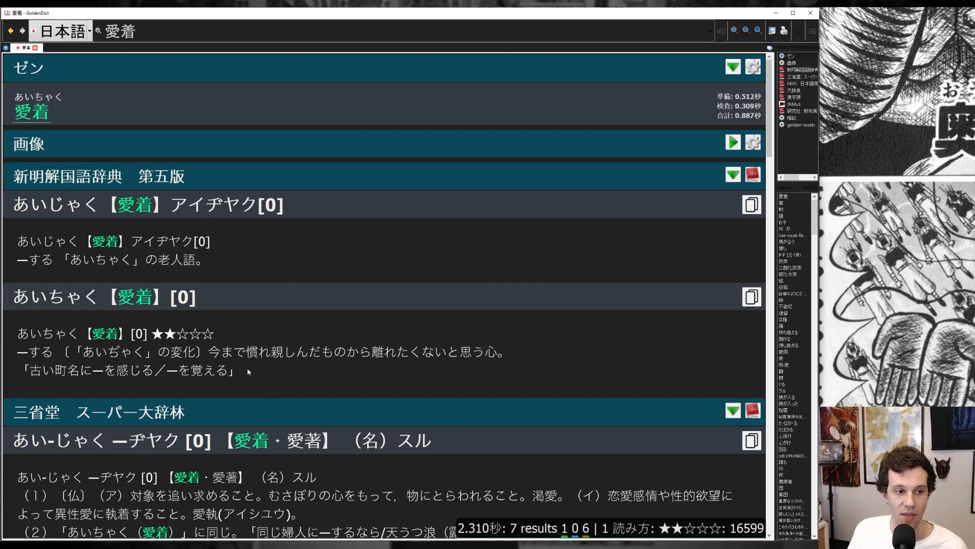
{"action": "left_click_drag", "start_coordinate": [18, 241], "coordinate": [116, 242]}
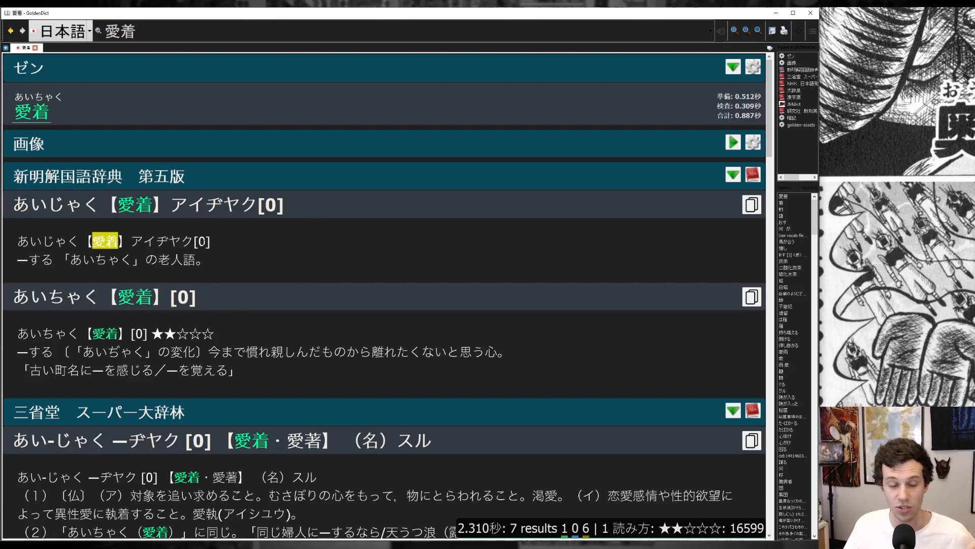
{"action": "left_click_drag", "start_coordinate": [254, 372], "coordinate": [14, 334]}
{"action": "left_click", "coordinate": [147, 382]}
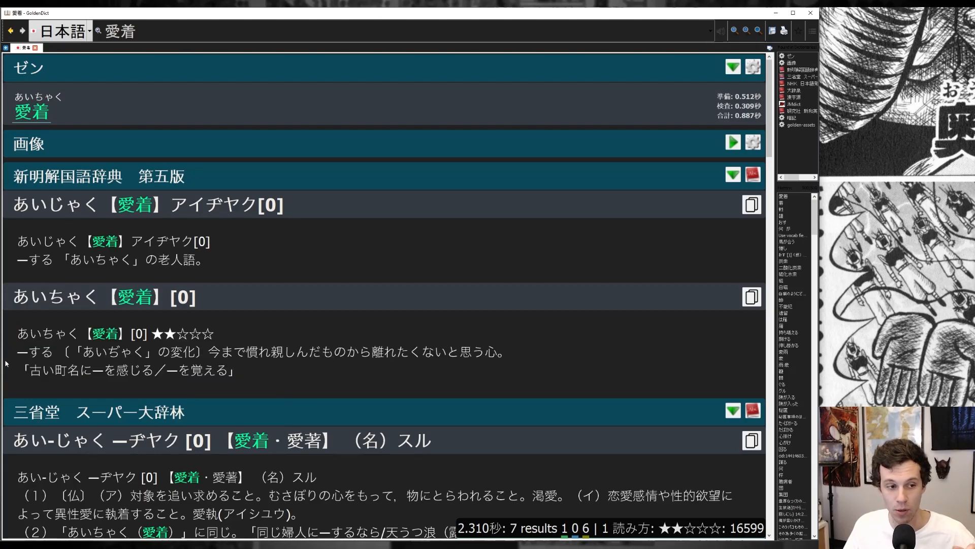
{"action": "left_click", "coordinate": [593, 533]}
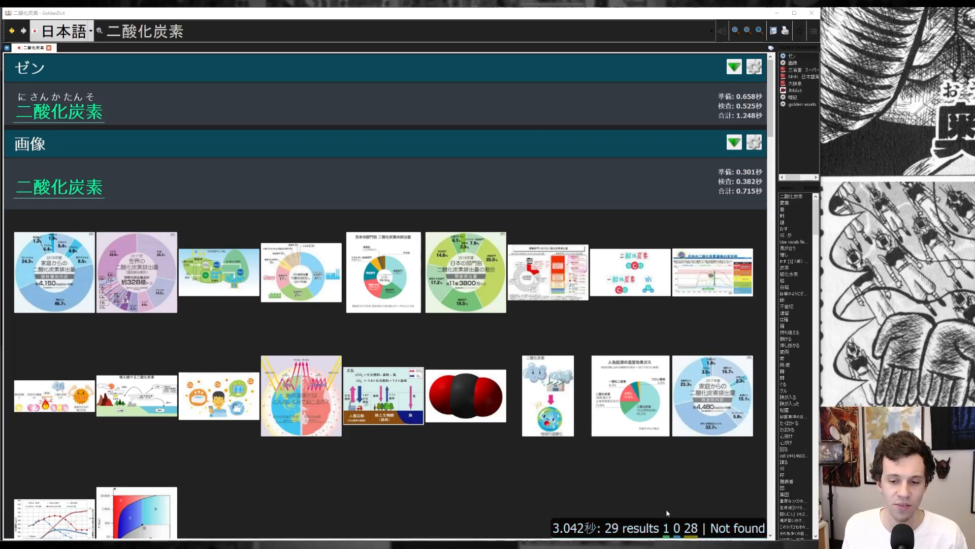
Step: Jump to the Anki card results for 二酸化炭素 and look through the example sentences, images and deck names
{"action": "left_click", "coordinate": [679, 533]}
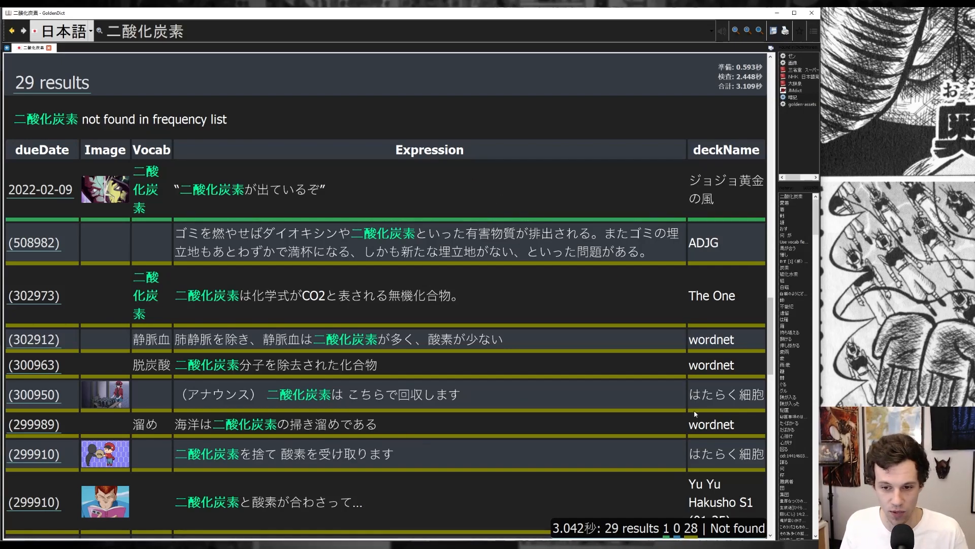
{"action": "scroll", "coordinate": [455, 321], "scroll_direction": "down", "scroll_amount": 3}
{"action": "scroll", "coordinate": [289, 336], "scroll_direction": "down", "scroll_amount": 7}
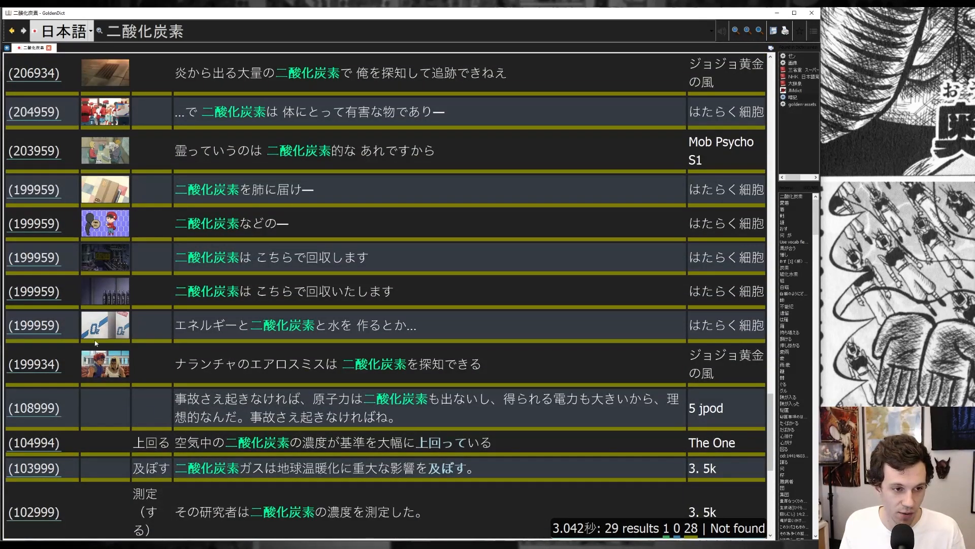
{"action": "scroll", "coordinate": [107, 319], "scroll_direction": "up", "scroll_amount": 1}
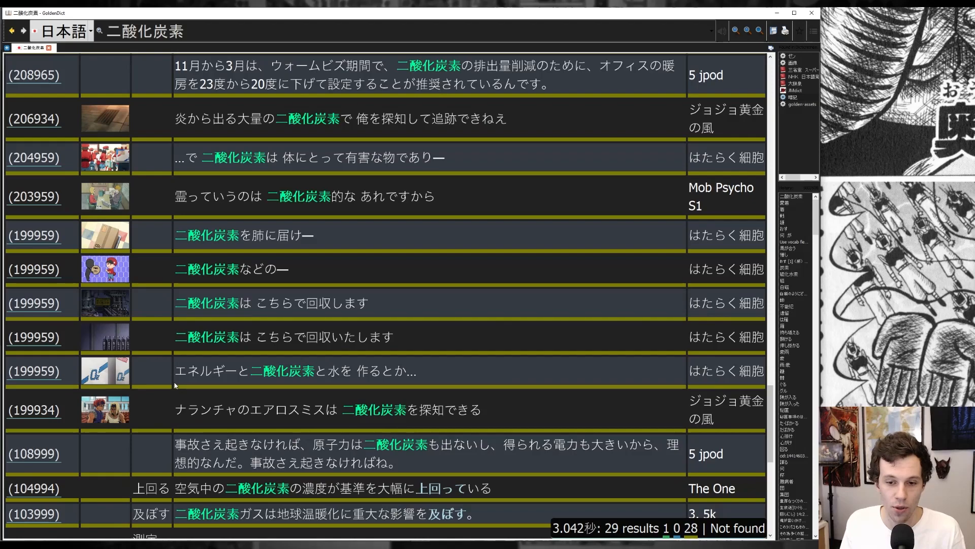
{"action": "scroll", "coordinate": [168, 382], "scroll_direction": "up", "scroll_amount": 2}
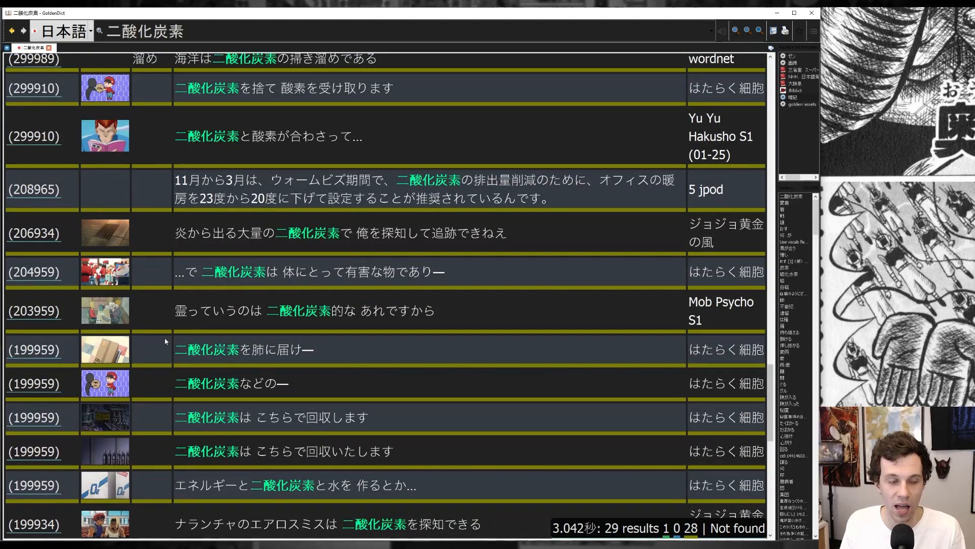
{"action": "scroll", "coordinate": [166, 341], "scroll_direction": "up", "scroll_amount": 2}
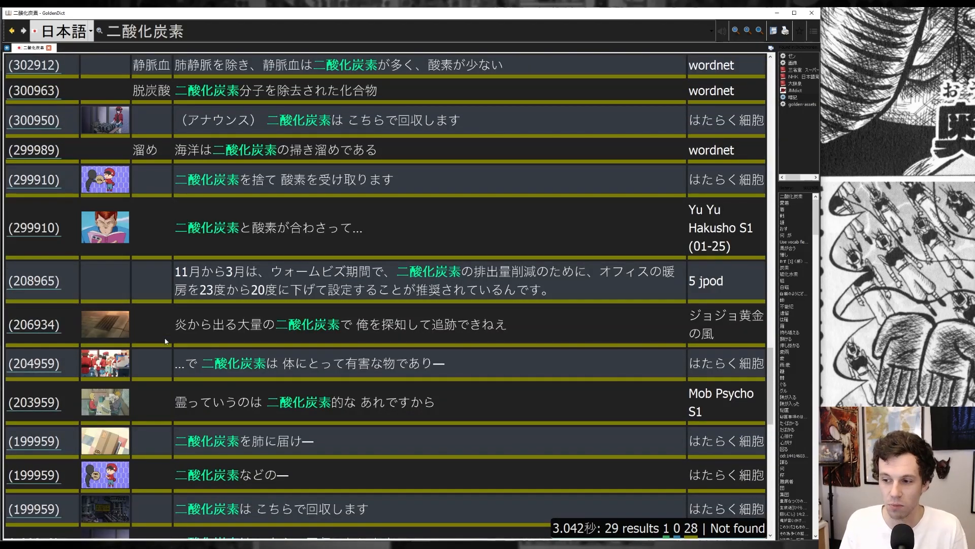
{"action": "scroll", "coordinate": [164, 340], "scroll_direction": "up", "scroll_amount": 3}
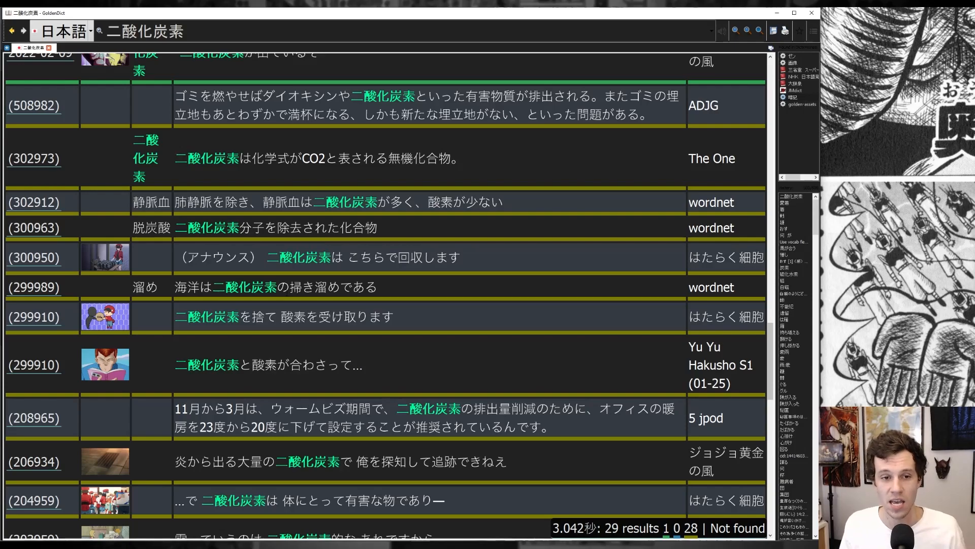
{"action": "scroll", "coordinate": [386, 295], "scroll_direction": "up", "scroll_amount": 2}
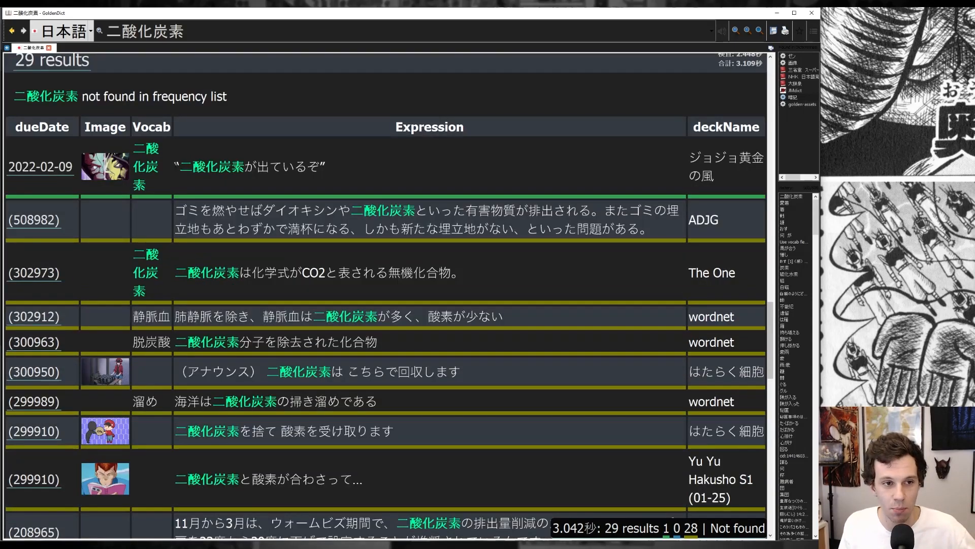
Step: Open the card due 2022-02-09 from the 二酸化炭素 results in Anki's card browser and display its fields
{"action": "left_click_drag", "start_coordinate": [175, 165], "coordinate": [327, 161]}
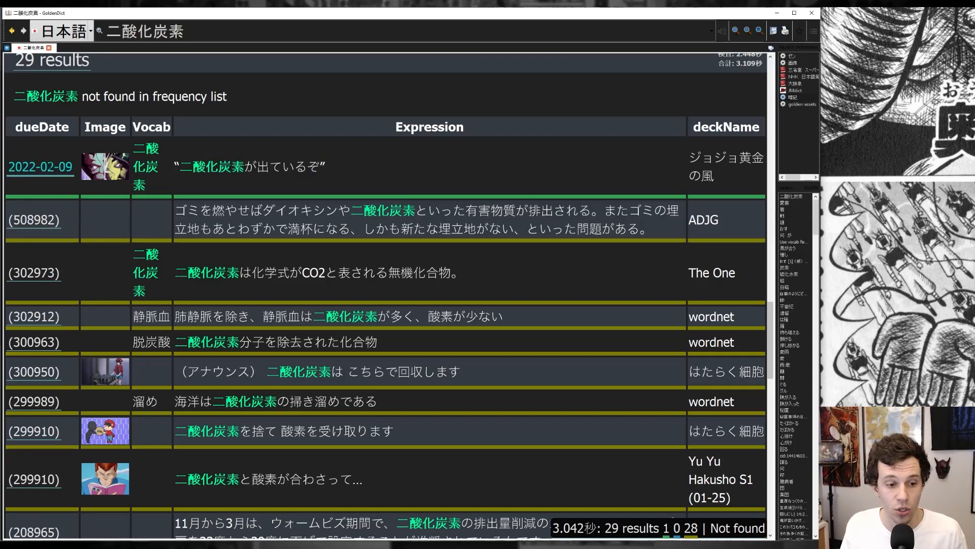
{"action": "left_click", "coordinate": [40, 167]}
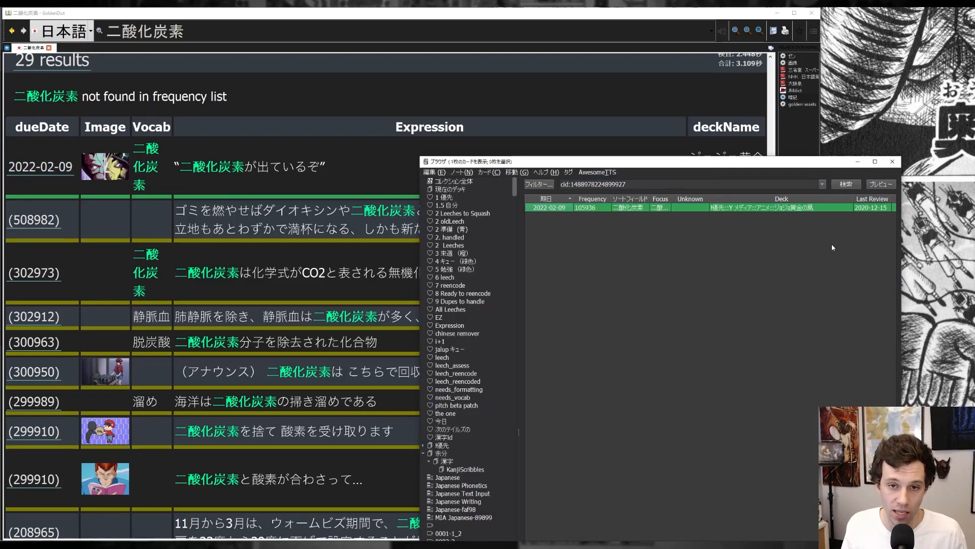
{"action": "left_click", "coordinate": [612, 207]}
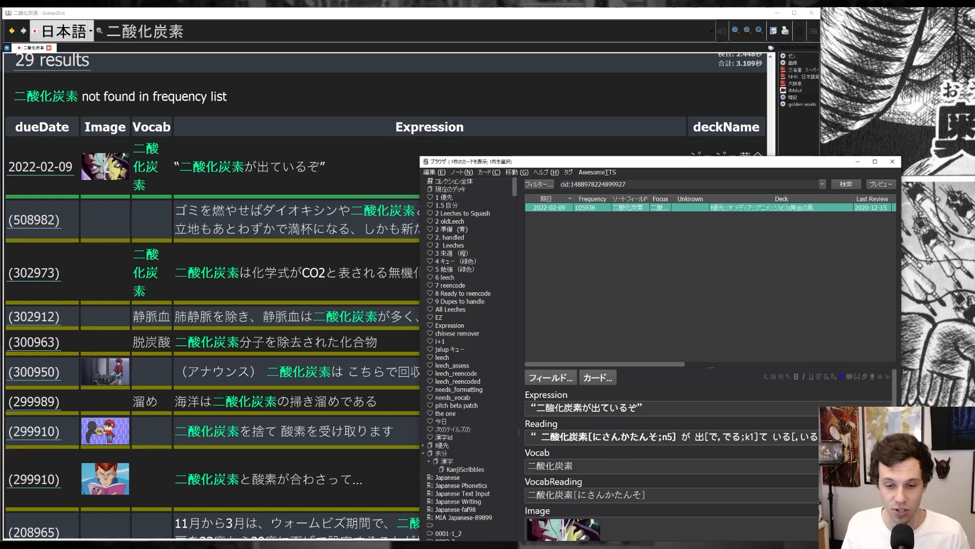
Step: Return to the GoldenDict results for 二酸化炭素, then bring Anki's card browser with all matching cards to the front
{"action": "scroll", "coordinate": [222, 329], "scroll_direction": "up", "scroll_amount": 1}
{"action": "left_click", "coordinate": [222, 329]}
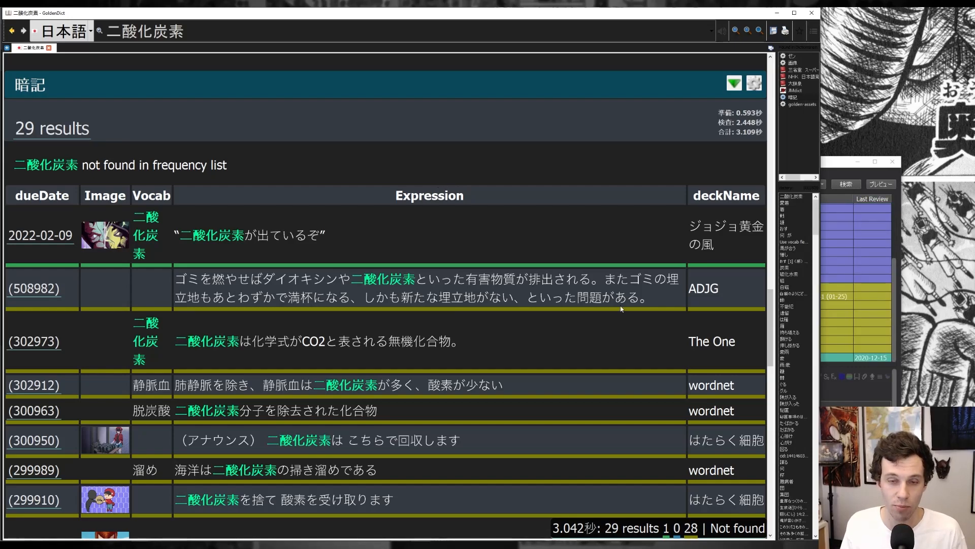
{"action": "left_click", "coordinate": [835, 162]}
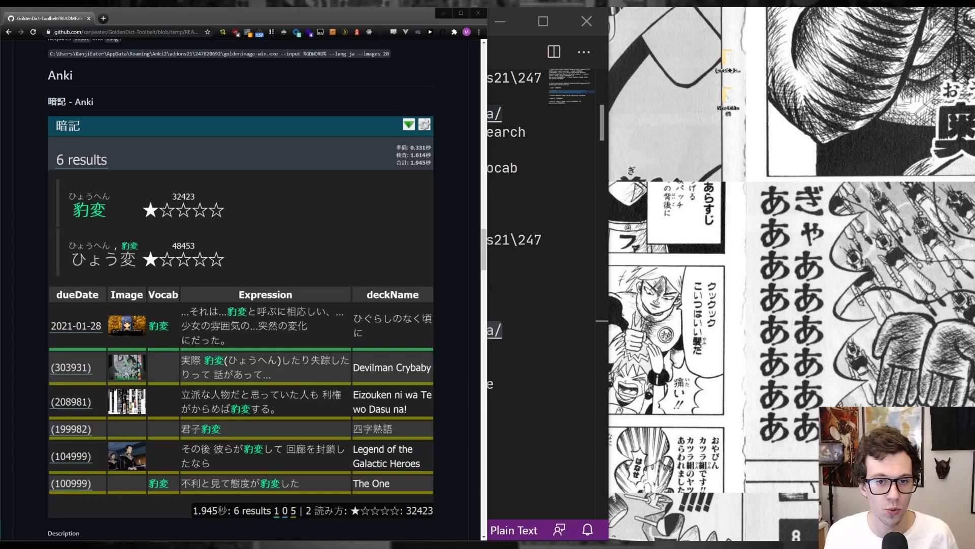
Step: Skim the README's Anki section, then switch to VS Code and highlight the complete anki-search-win.exe command on line 1
{"action": "scroll", "coordinate": [360, 255], "scroll_direction": "down", "scroll_amount": 13}
{"action": "left_click", "coordinate": [564, 231]}
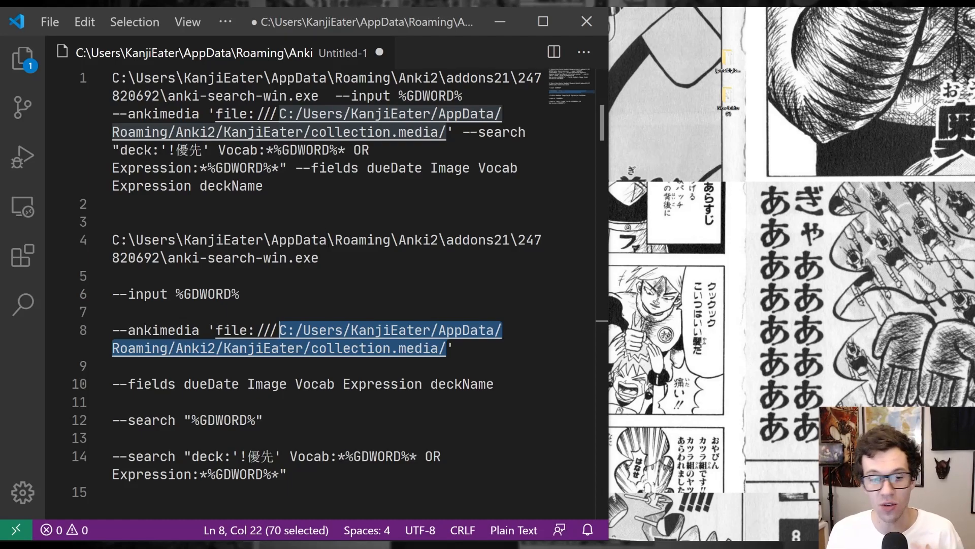
{"action": "left_click", "coordinate": [339, 257]}
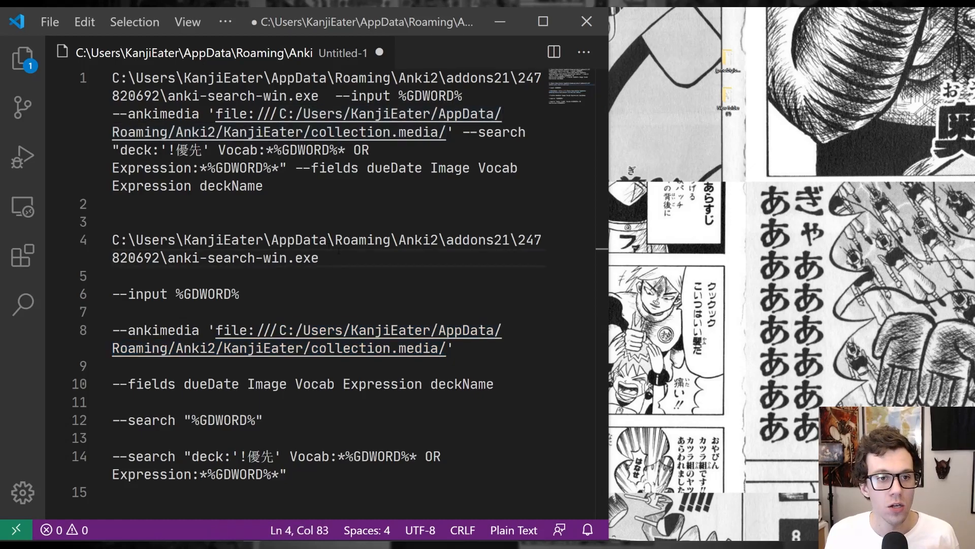
{"action": "left_click_drag", "start_coordinate": [275, 185], "coordinate": [68, 74]}
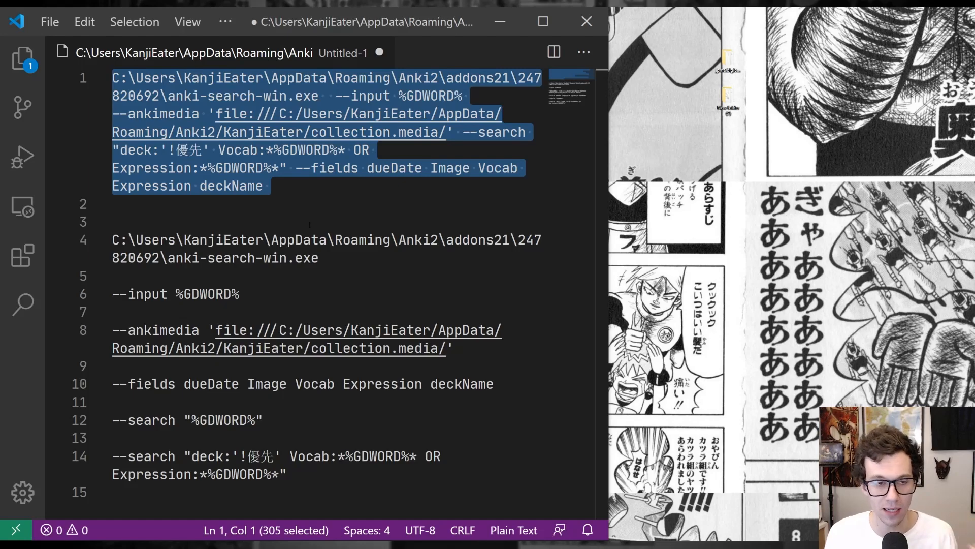
{"action": "left_click", "coordinate": [267, 222]}
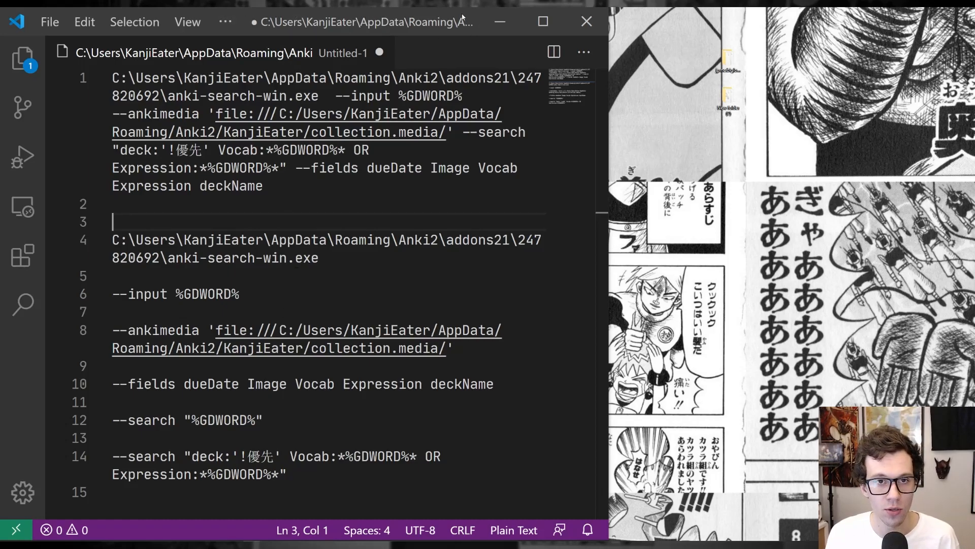
Step: Switch to the GoldenDict-Toolbelt README and find the example command at the end of its Anki section
{"action": "left_click", "coordinate": [543, 21]}
{"action": "left_click", "coordinate": [158, 328]}
{"action": "scroll", "coordinate": [157, 329], "scroll_direction": "down", "scroll_amount": 15}
{"action": "scroll", "coordinate": [158, 331], "scroll_direction": "up", "scroll_amount": 2}
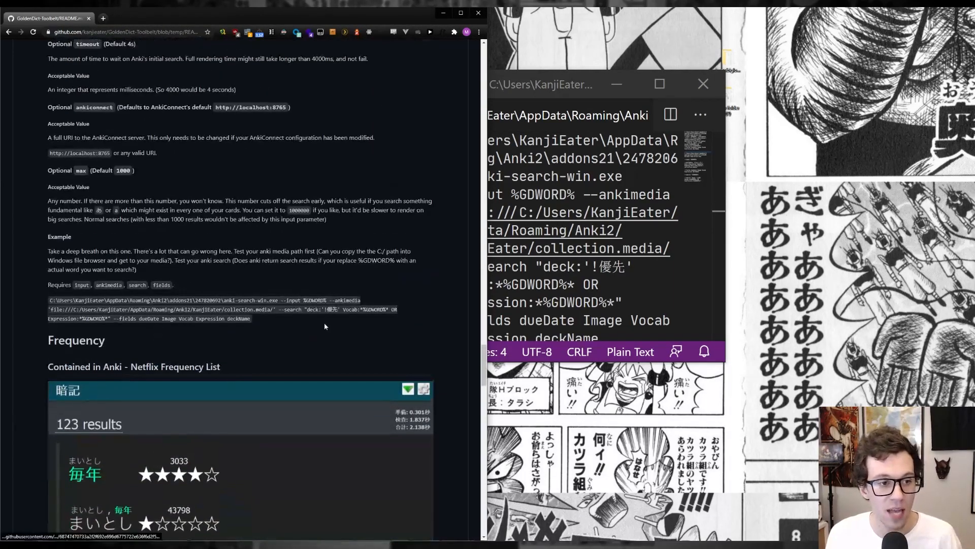
{"action": "left_click_drag", "start_coordinate": [289, 327], "coordinate": [31, 251]}
{"action": "left_click", "coordinate": [180, 309]}
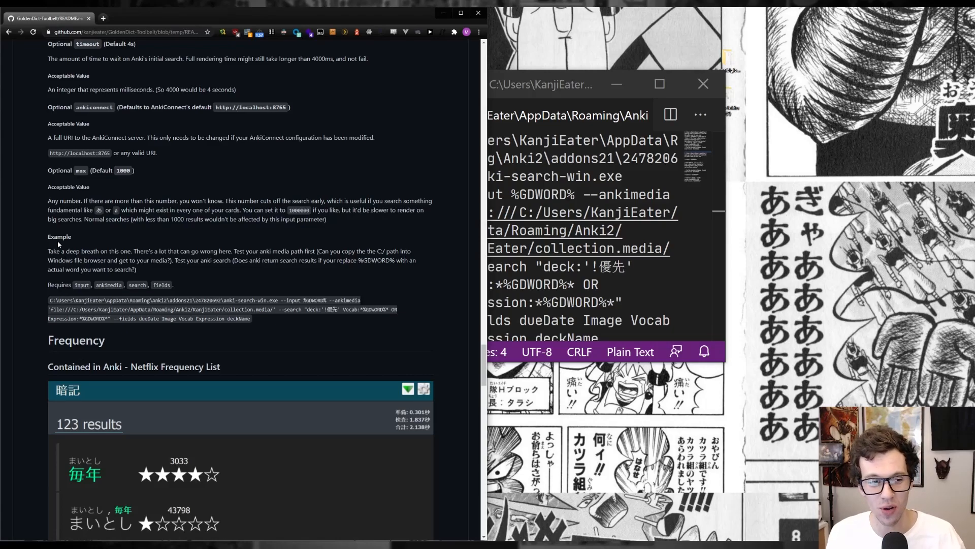
Step: Examine the README's Anki Example section, highlighting its text and the --input %GDWORD% argument of the command
{"action": "left_click_drag", "start_coordinate": [76, 251], "coordinate": [45, 238]}
{"action": "scroll", "coordinate": [56, 246], "scroll_direction": "down", "scroll_amount": 3}
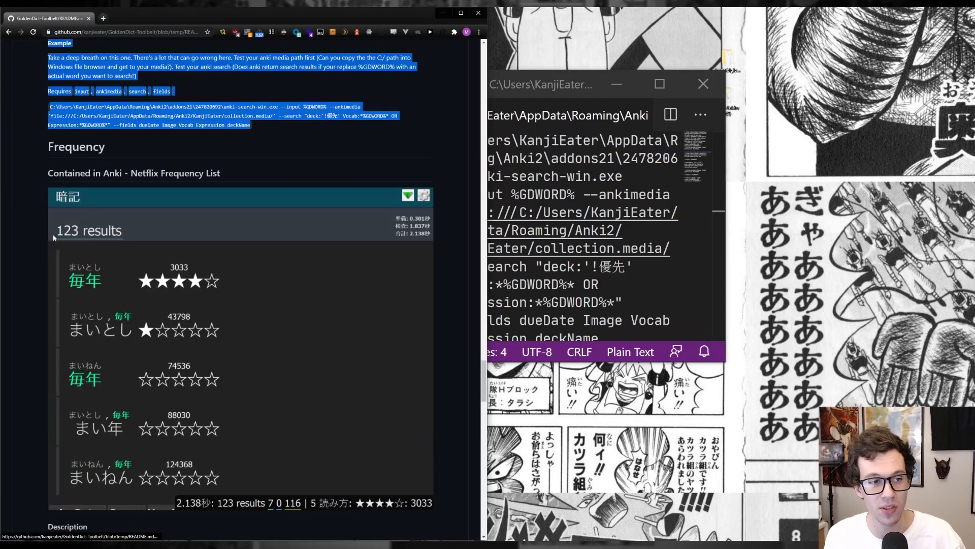
{"action": "scroll", "coordinate": [59, 252], "scroll_direction": "up", "scroll_amount": 3}
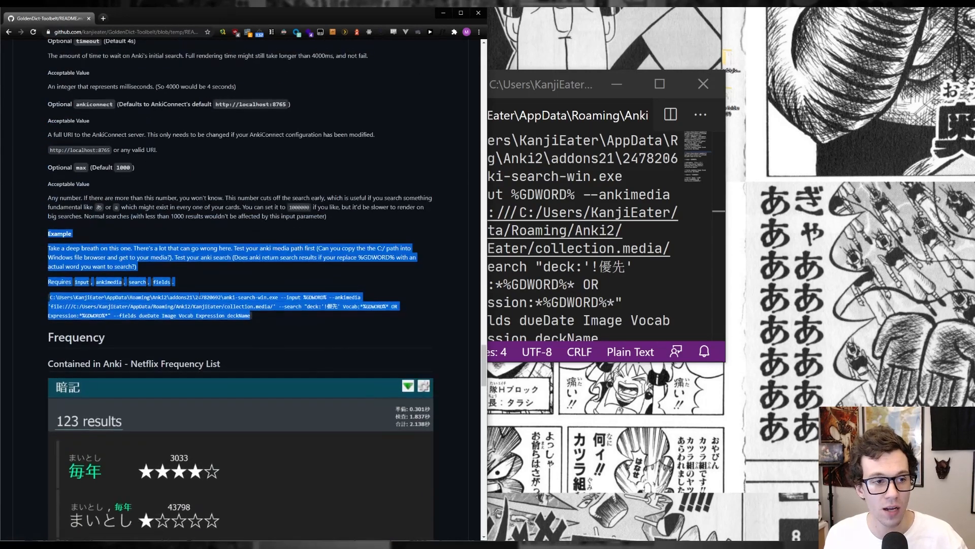
{"action": "left_click", "coordinate": [178, 288]}
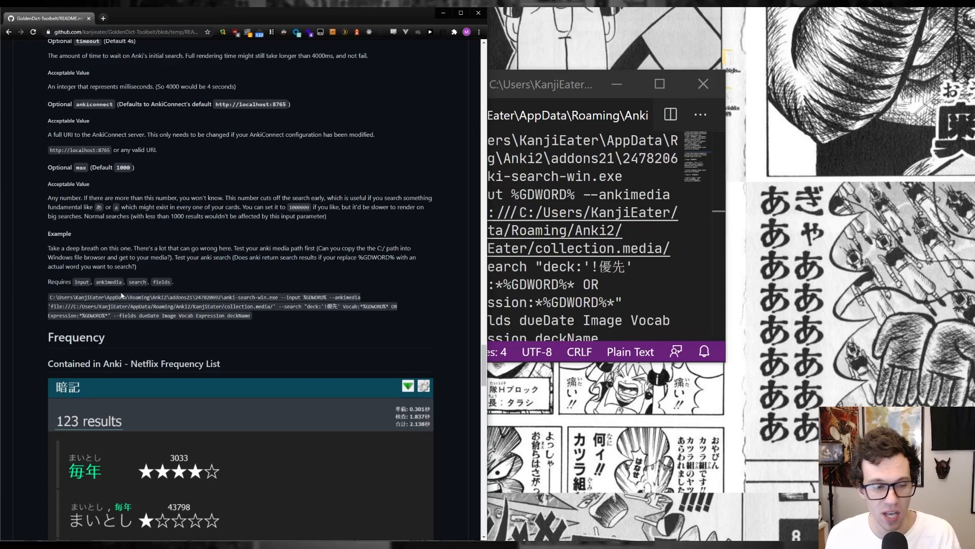
{"action": "left_click_drag", "start_coordinate": [280, 298], "coordinate": [326, 297]}
{"action": "left_click", "coordinate": [286, 306]}
{"action": "left_click", "coordinate": [321, 304]}
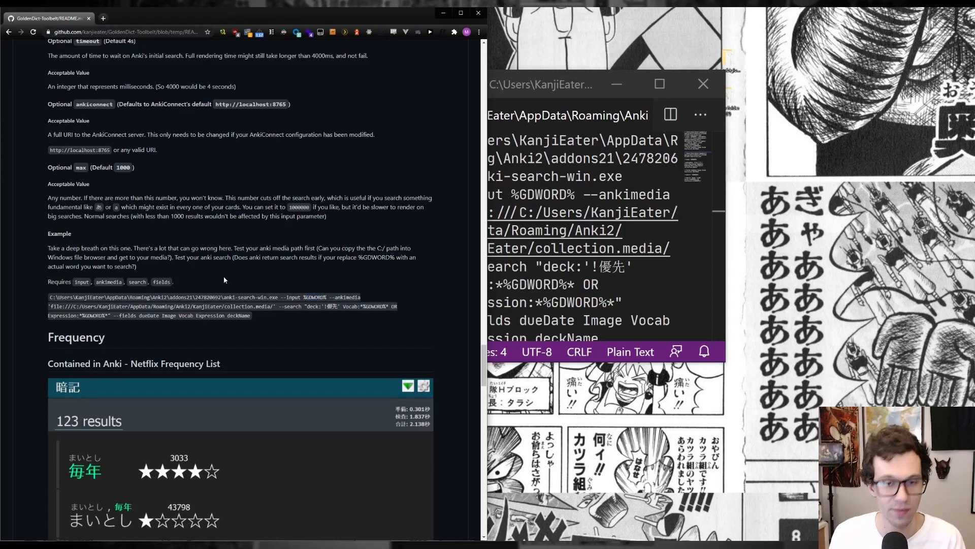
Step: Move the VS Code window over the browser and widen it so the command notes fit
{"action": "left_click", "coordinate": [589, 74]}
{"action": "left_click_drag", "start_coordinate": [507, 77], "coordinate": [1, 163]}
{"action": "left_click", "coordinate": [395, 238]}
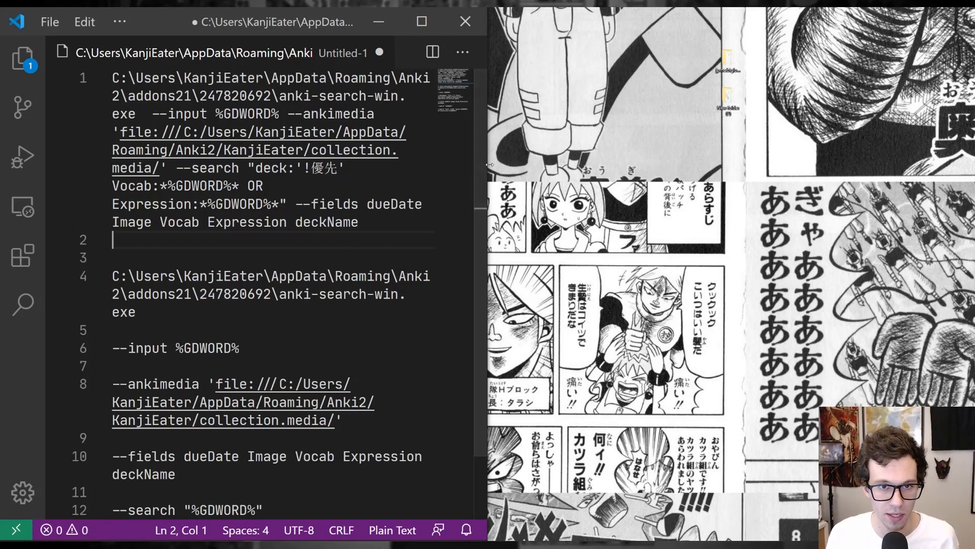
{"action": "left_click_drag", "start_coordinate": [488, 250], "coordinate": [641, 249]}
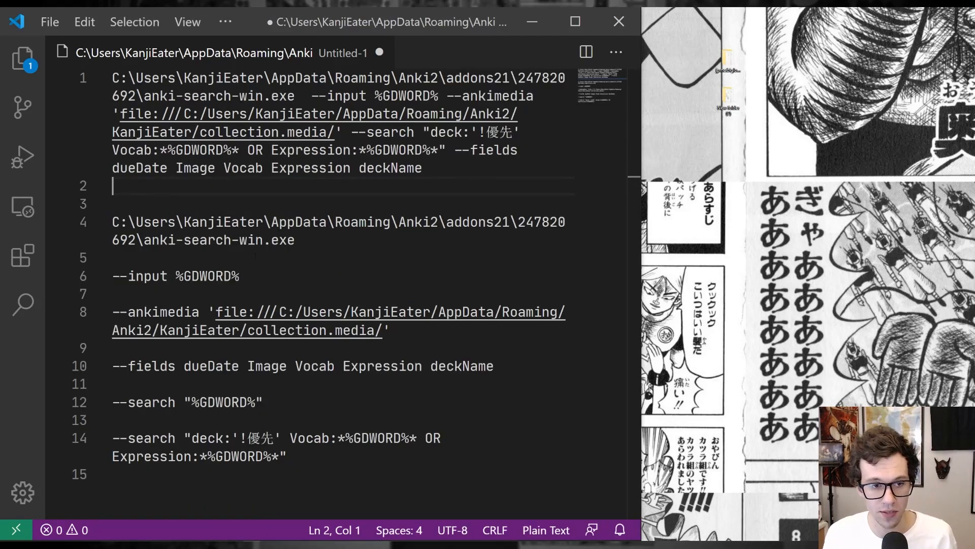
Step: Highlight the program name anki-search-win.exe in the path on line 4 of the notes
{"action": "left_click_drag", "start_coordinate": [144, 240], "coordinate": [296, 240]}
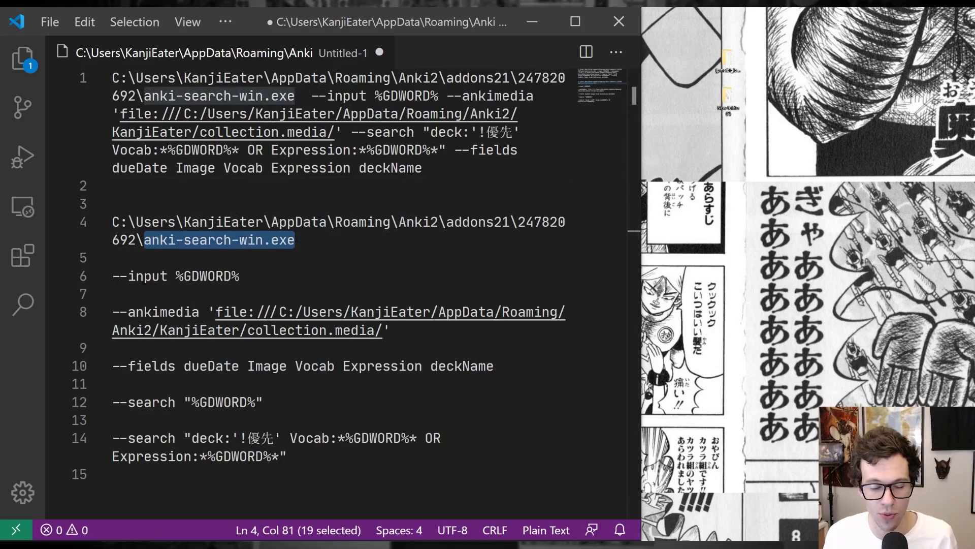
{"action": "left_click", "coordinate": [311, 250]}
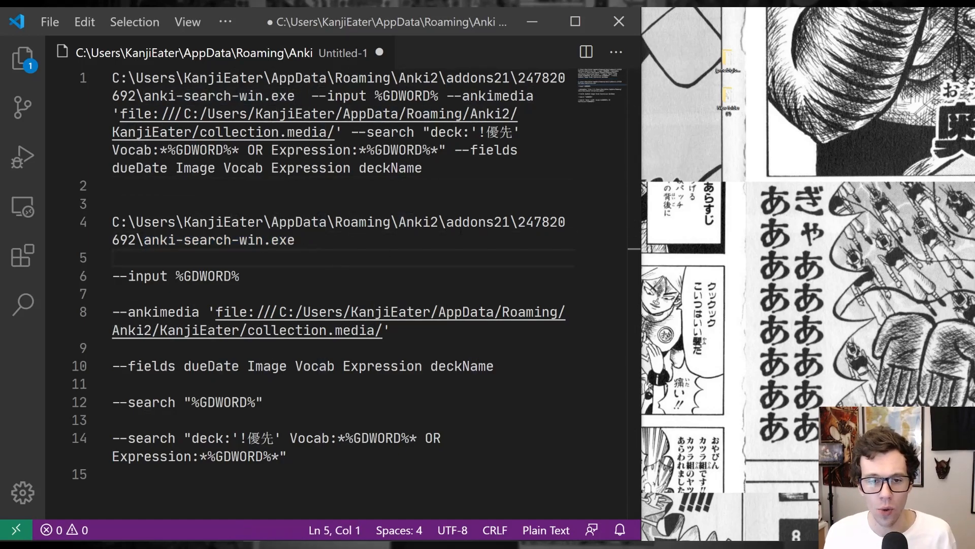
Step: Take the add-on path on line 4 up to addons21\247820692 and show that folder in File Explorer
{"action": "left_click_drag", "start_coordinate": [137, 240], "coordinate": [111, 222]}
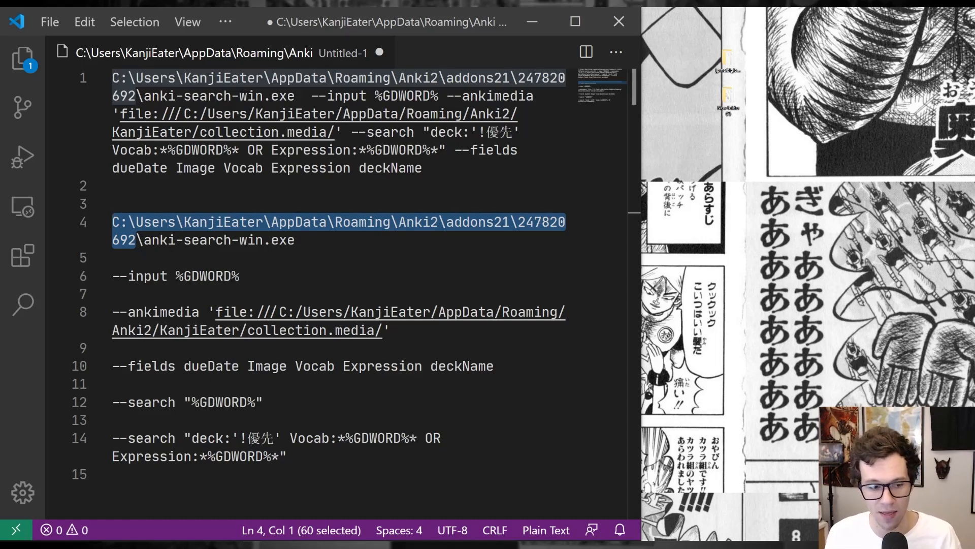
{"action": "key", "text": "super+1"}
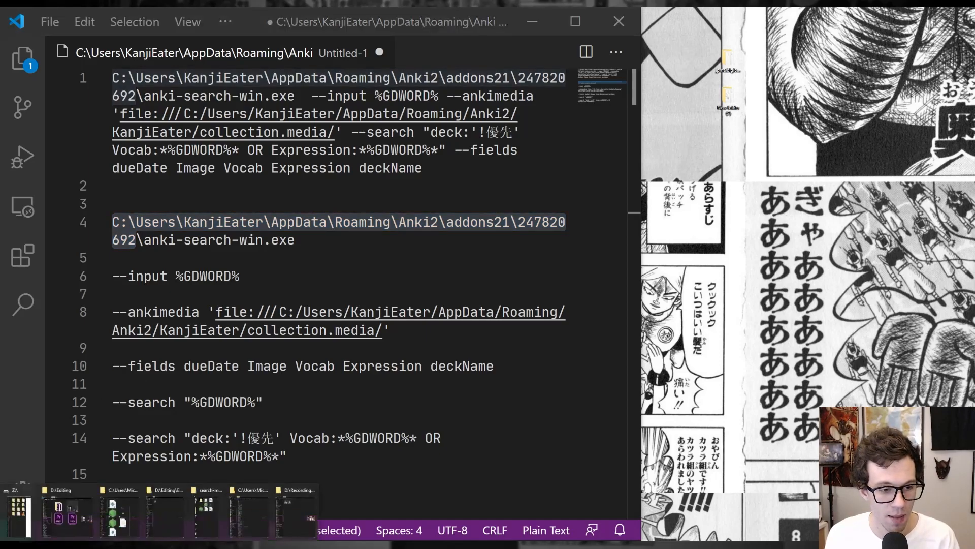
{"action": "left_click", "coordinate": [207, 514]}
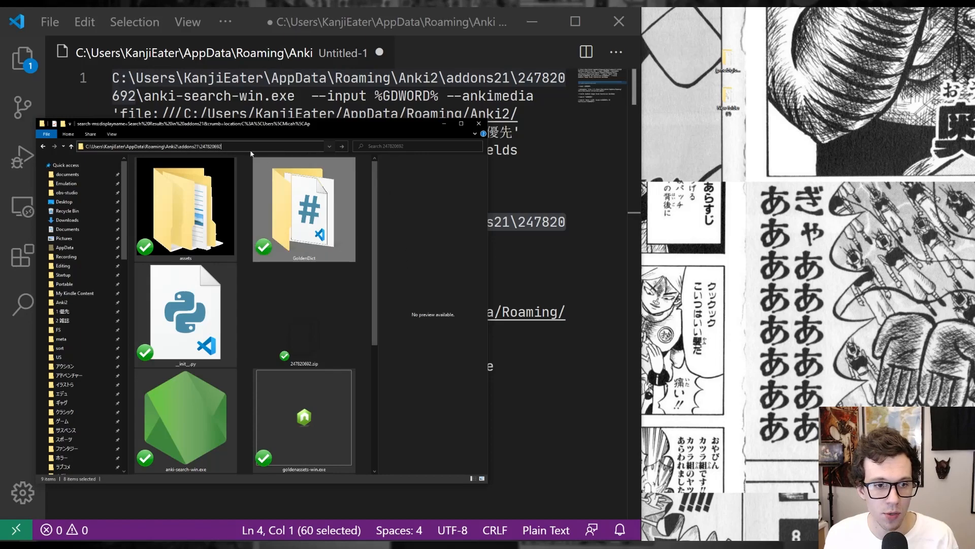
{"action": "left_click", "coordinate": [238, 397]}
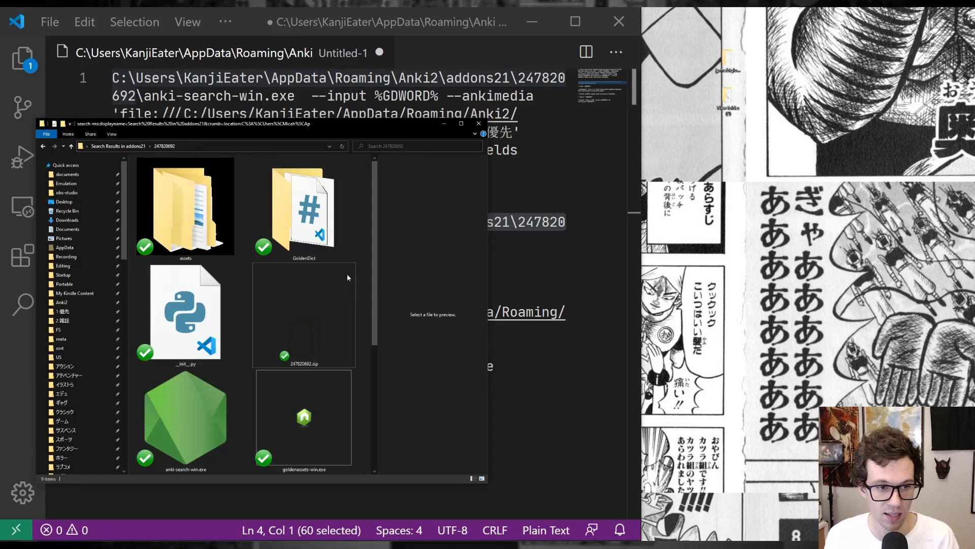
Step: Move the File Explorer window clear of the notes, look over the files in folder 247820692, and minimise the window
{"action": "left_click_drag", "start_coordinate": [347, 122], "coordinate": [806, 159]}
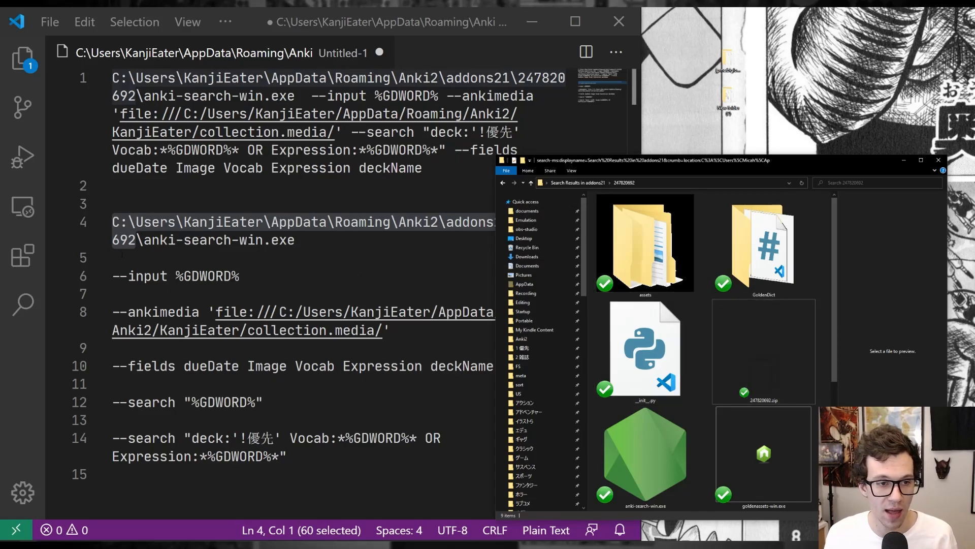
{"action": "scroll", "coordinate": [758, 438], "scroll_direction": "down", "scroll_amount": 2}
{"action": "scroll", "coordinate": [757, 438], "scroll_direction": "up", "scroll_amount": 2}
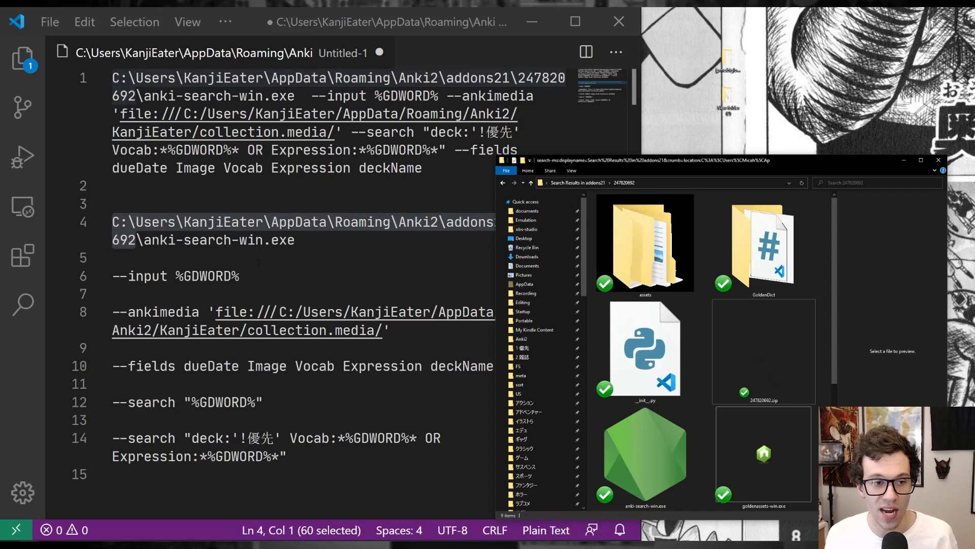
{"action": "left_click", "coordinate": [904, 160]}
Step: Join the --input %GDWORD% argument onto the end of line 4, one space after anki-search-win.exe
{"action": "left_click_drag", "start_coordinate": [239, 275], "coordinate": [112, 276]}
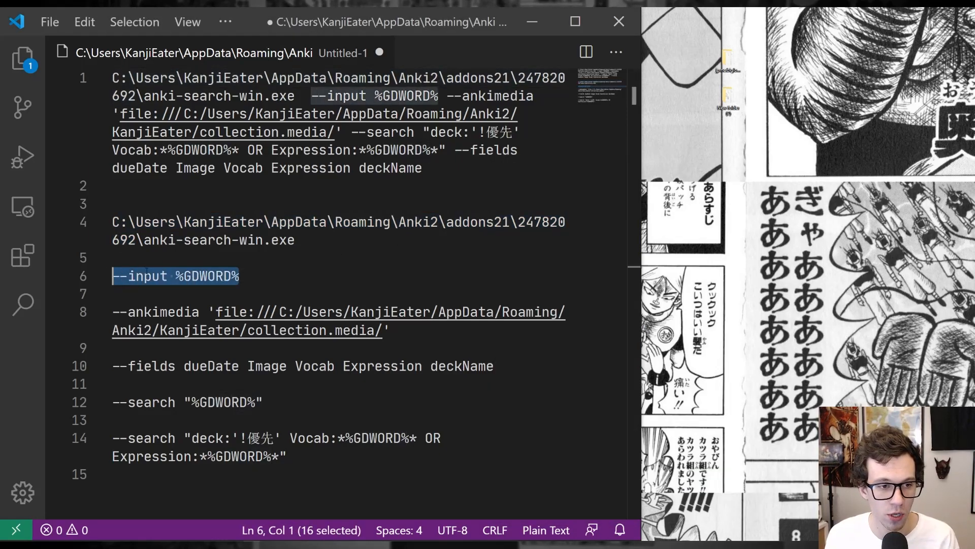
{"action": "key", "text": "Left"}
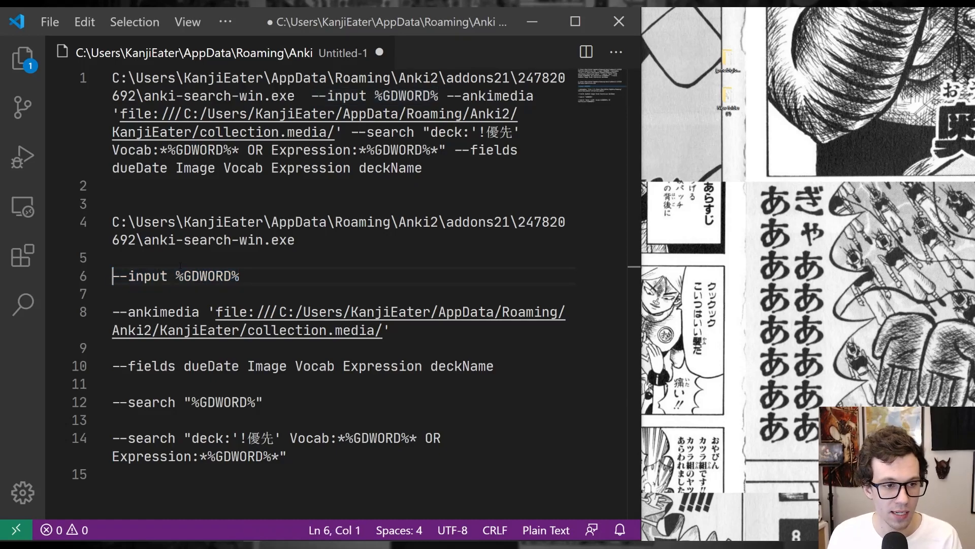
{"action": "key", "text": "BackSpace"}
{"action": "key", "text": "BackSpace"}
{"action": "key", "text": "BackSpace"}
{"action": "key", "text": "BackSpace"}
{"action": "key", "text": "BackSpace"}
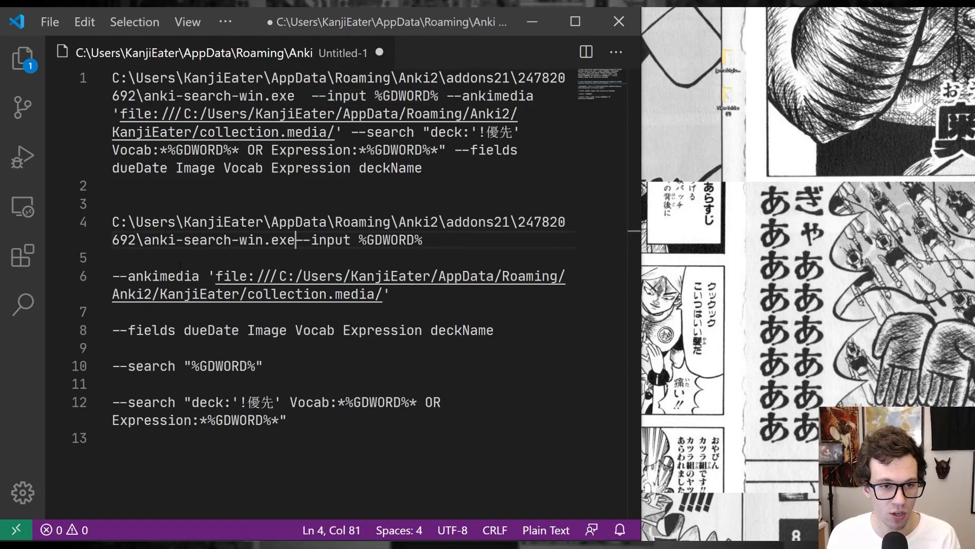
{"action": "key", "text": "Left"}
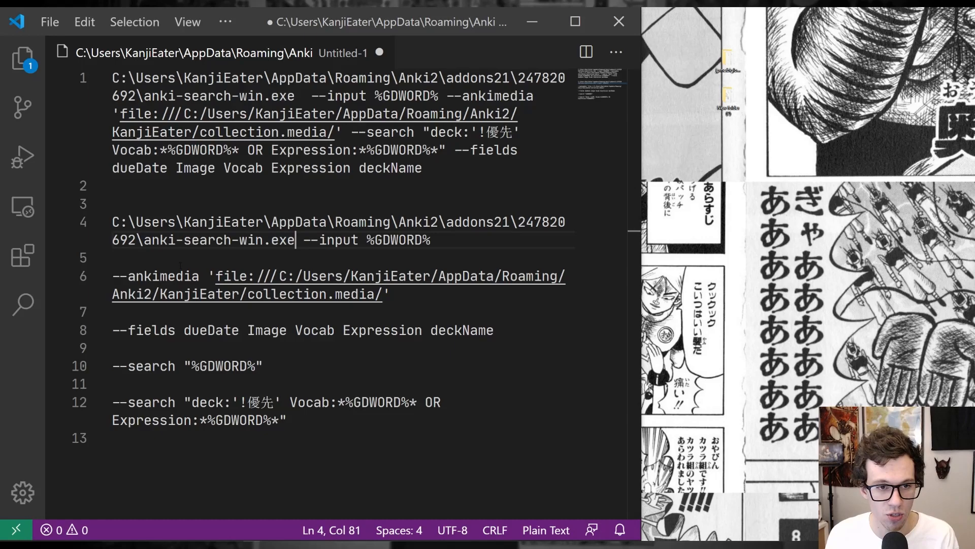
Step: Review the partial command on line 4, highlighting it from the --input %GDWORD% argument back through the program path
{"action": "key", "text": "Right"}
{"action": "key", "text": "Right"}
{"action": "key", "text": "Right"}
{"action": "key", "text": "Right"}
{"action": "key", "text": "Right"}
{"action": "key", "text": "Right"}
{"action": "key", "text": "Right"}
{"action": "key", "text": "Right"}
{"action": "key", "text": "Right"}
{"action": "key", "text": "Right"}
{"action": "key", "text": "Right"}
{"action": "key", "text": "Right"}
{"action": "key", "text": "Right"}
{"action": "key", "text": "Right"}
{"action": "key", "text": "Right"}
{"action": "key", "text": "Right"}
{"action": "key", "text": "ctrl+Left"}
{"action": "key", "text": "Left"}
{"action": "key", "text": "End"}
{"action": "key", "text": "Down"}
{"action": "key", "text": "Up"}
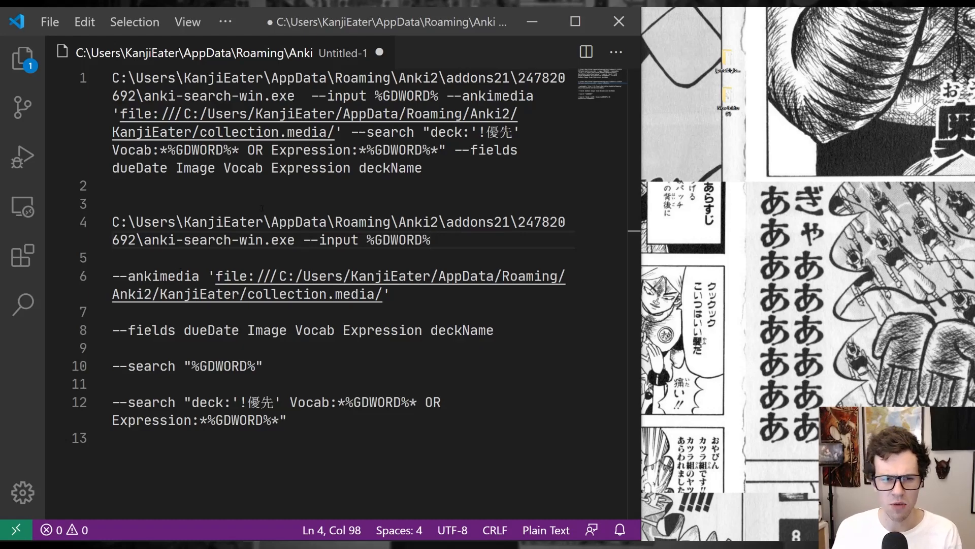
{"action": "key", "text": "ctrl+shift+Left"}
{"action": "key", "text": "ctrl+shift+Left"}
{"action": "key", "text": "ctrl+shift+Left"}
{"action": "key", "text": "ctrl+shift+Left"}
{"action": "key", "text": "ctrl+shift+Left"}
{"action": "key", "text": "ctrl+shift+Left"}
{"action": "key", "text": "ctrl+shift+Left"}
{"action": "key", "text": "ctrl+shift+Left"}
{"action": "key", "text": "ctrl+shift+Left"}
{"action": "key", "text": "ctrl+shift+Left"}
{"action": "key", "text": "ctrl+shift+Left"}
{"action": "key", "text": "End"}
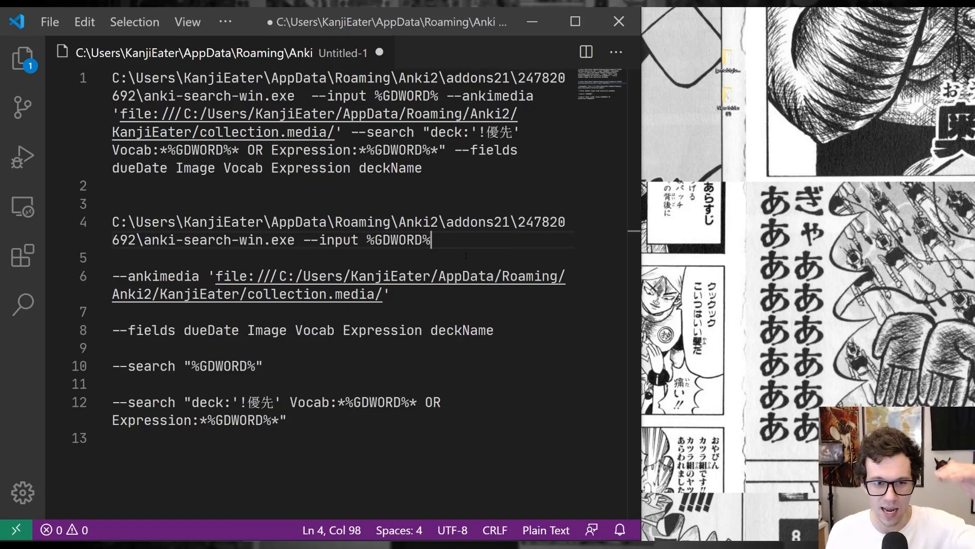
{"action": "left_click_drag", "start_coordinate": [448, 239], "coordinate": [66, 215]}
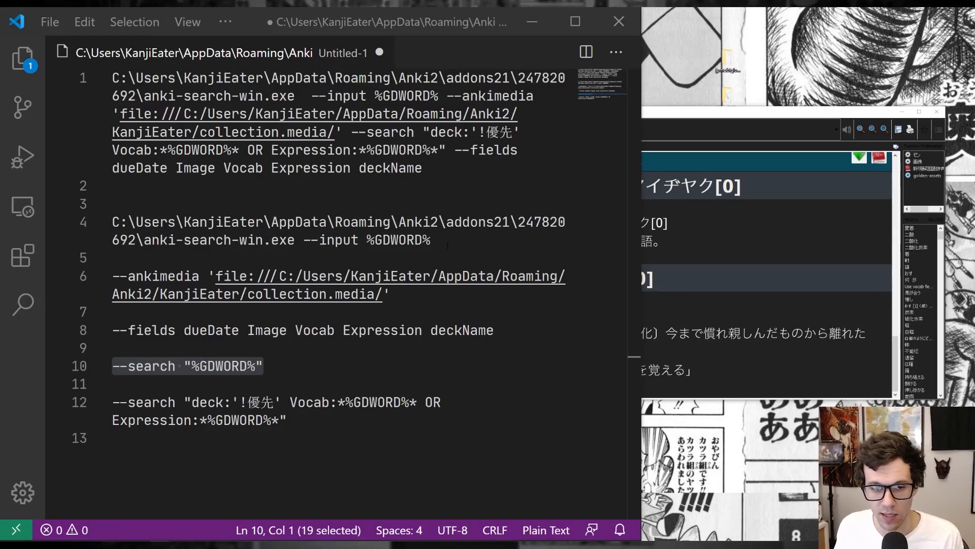
Step: Move the --search "%GDWORD%" argument from line 10 to the end of the command on line 4
{"action": "left_click", "coordinate": [290, 371]}
{"action": "left_click_drag", "start_coordinate": [288, 364], "coordinate": [100, 367]}
{"action": "key", "text": "ctrl+c"}
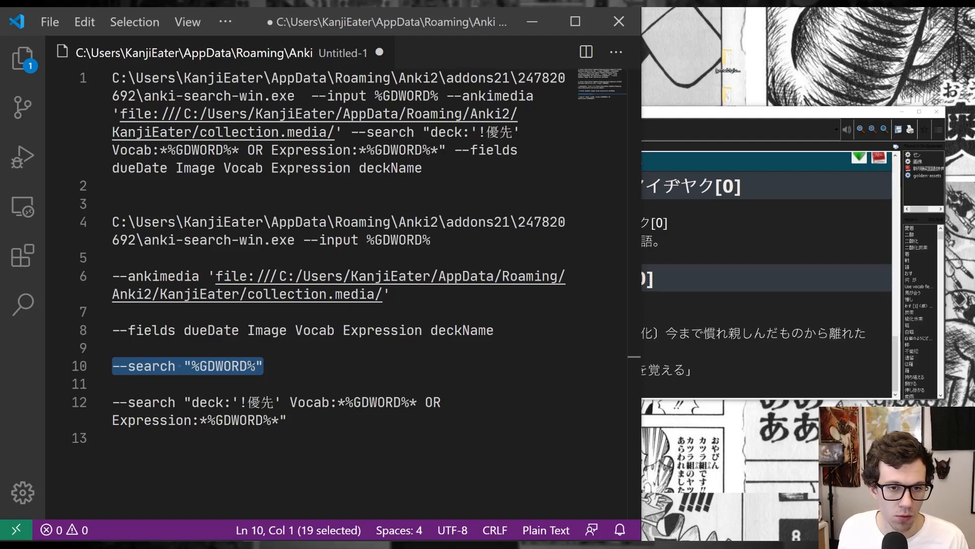
{"action": "key", "text": "BackSpace"}
{"action": "left_click", "coordinate": [436, 243]}
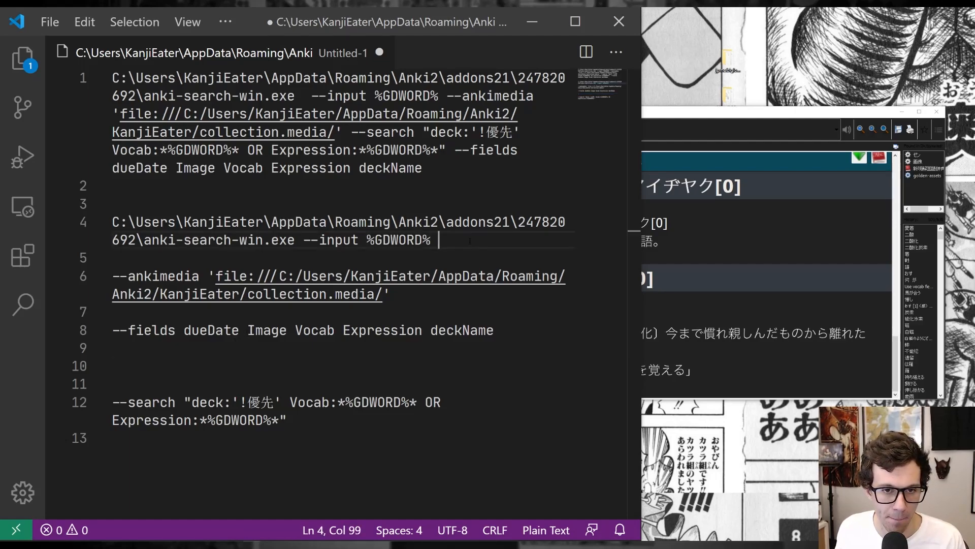
{"action": "key", "text": "ctrl+v"}
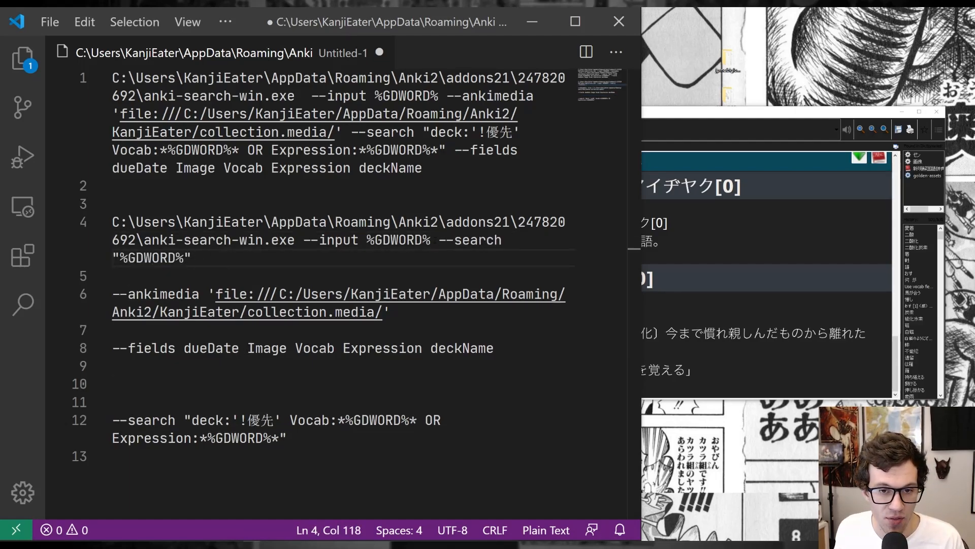
Step: Highlight the %GDWORD% placeholder inside the quotes of the search argument on line 4
{"action": "left_click", "coordinate": [121, 258]}
{"action": "left_click_drag", "start_coordinate": [120, 258], "coordinate": [184, 258]}
{"action": "key", "text": "Down"}
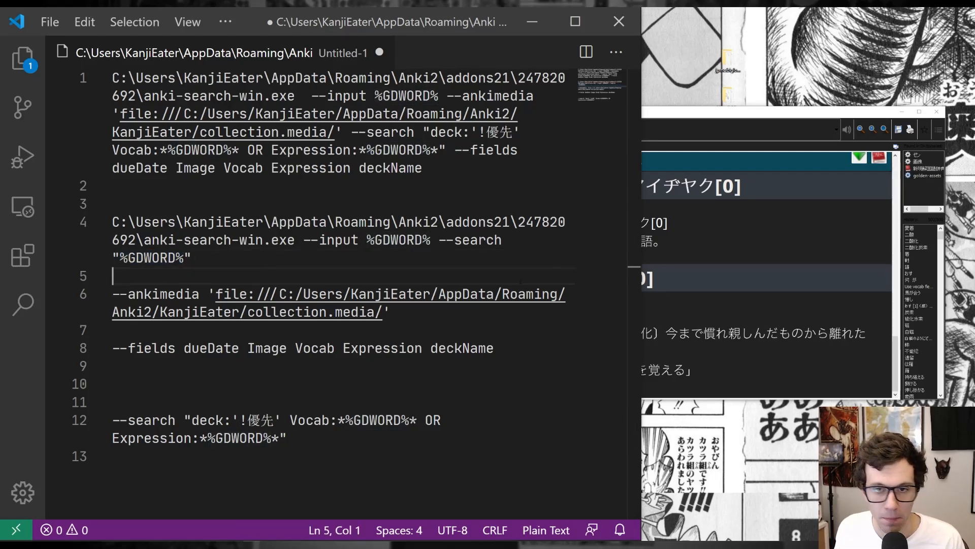
Step: Switch to GoldenDict and show the external programs list in its dictionary settings
{"action": "left_click", "coordinate": [925, 124]}
{"action": "left_click", "coordinate": [939, 129]}
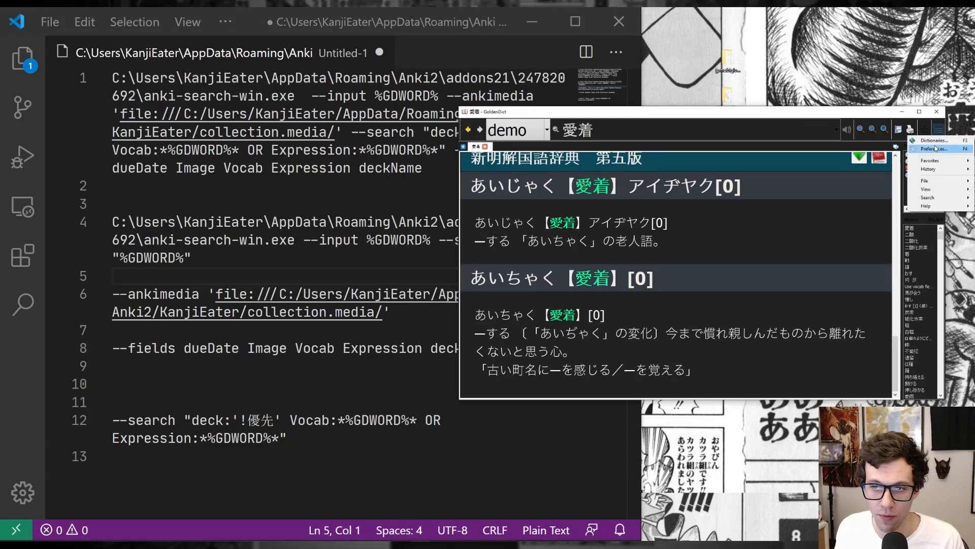
{"action": "left_click", "coordinate": [934, 141]}
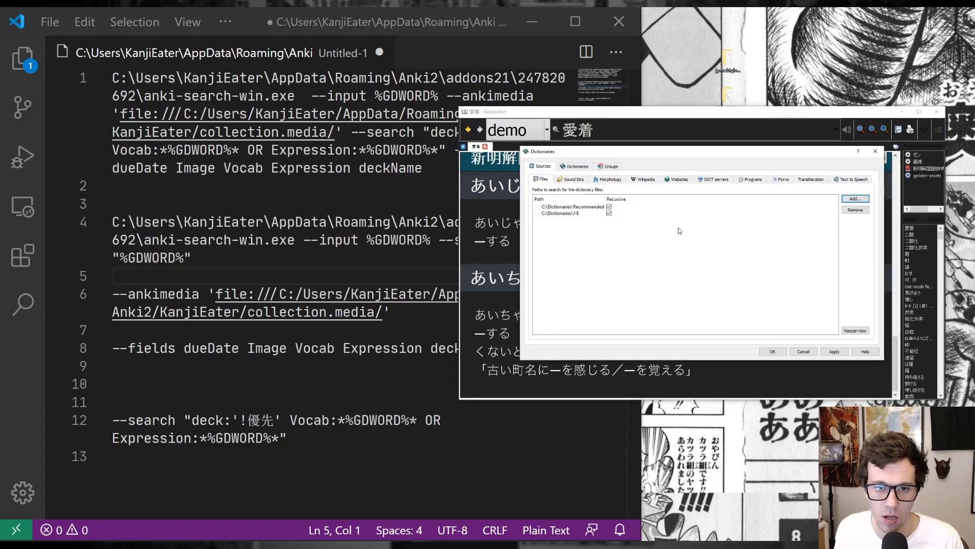
{"action": "left_click", "coordinate": [746, 179]}
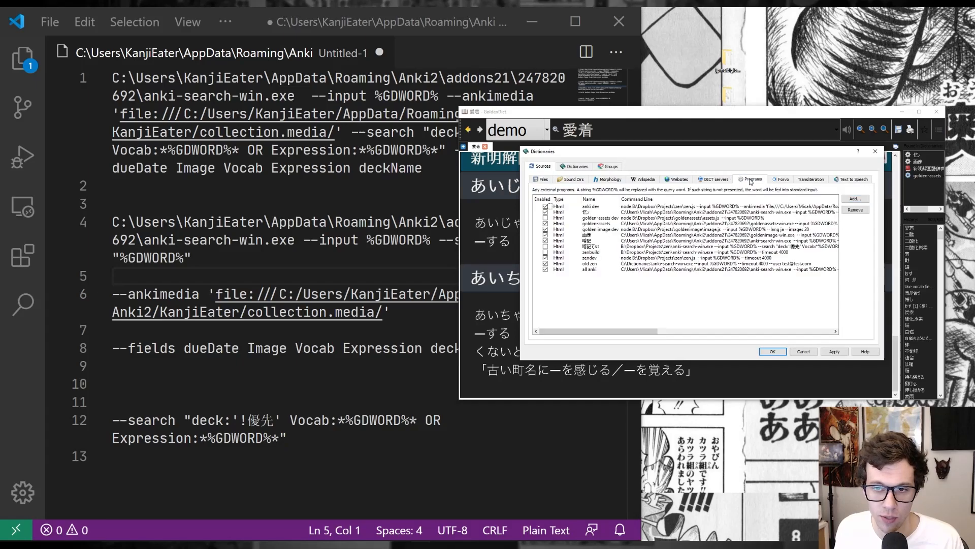
Step: Copy the whole command on line 4, and add an enabled Html program named demo to GoldenDict's external programs
{"action": "left_click", "coordinate": [217, 259]}
{"action": "left_click_drag", "start_coordinate": [217, 259], "coordinate": [112, 222]}
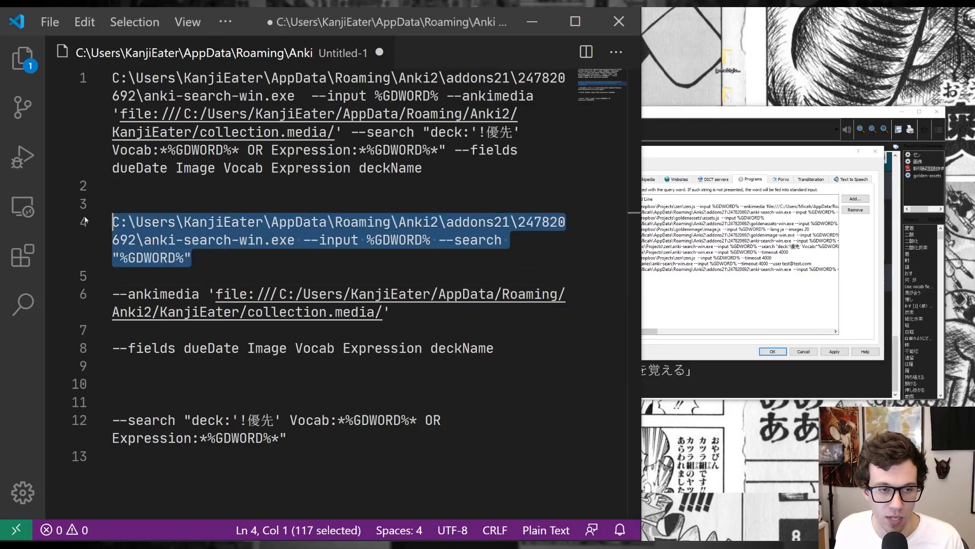
{"action": "left_click", "coordinate": [743, 272]}
{"action": "left_click", "coordinate": [855, 199]}
{"action": "left_click", "coordinate": [577, 275]}
{"action": "left_click", "coordinate": [565, 292]}
{"action": "double_click", "coordinate": [598, 275]}
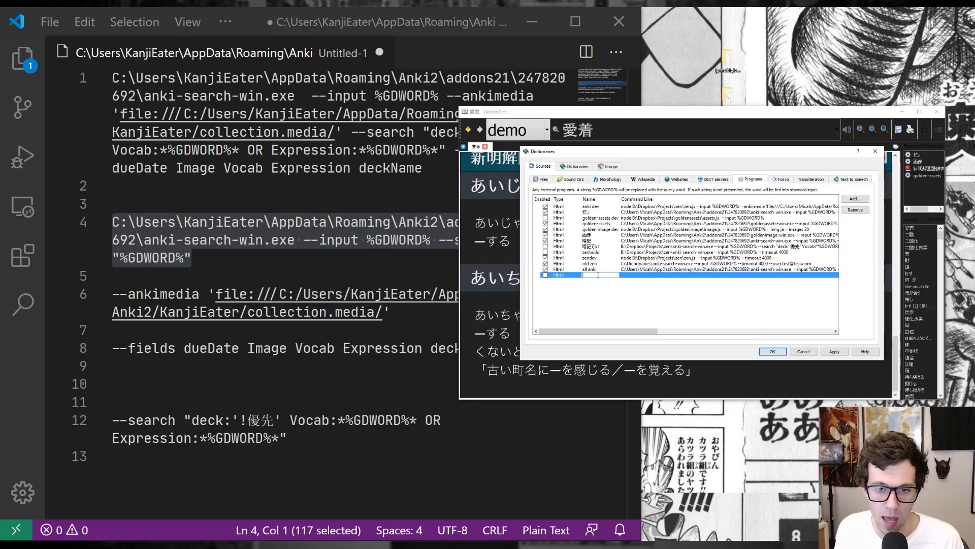
{"action": "type", "text": "demo"}
{"action": "key", "text": "Return"}
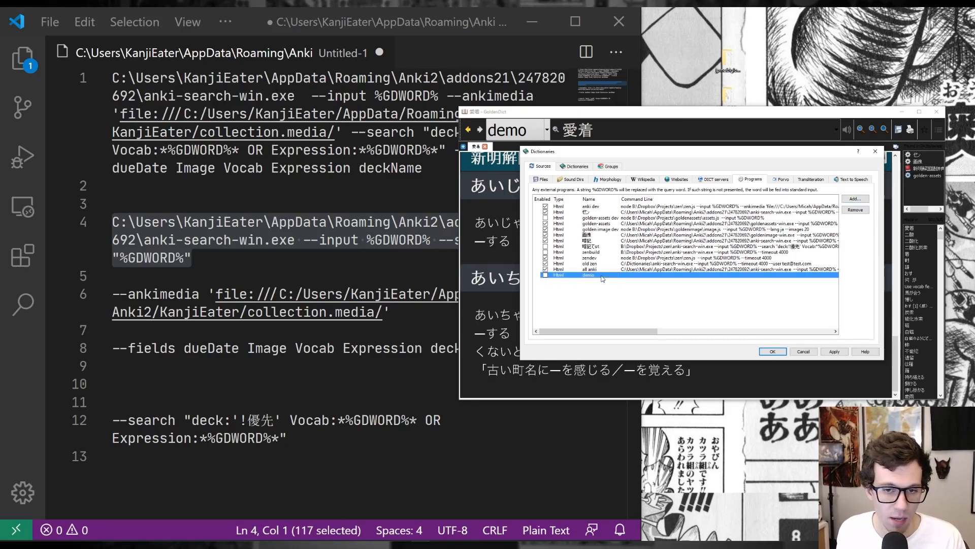
{"action": "left_click", "coordinate": [545, 275]}
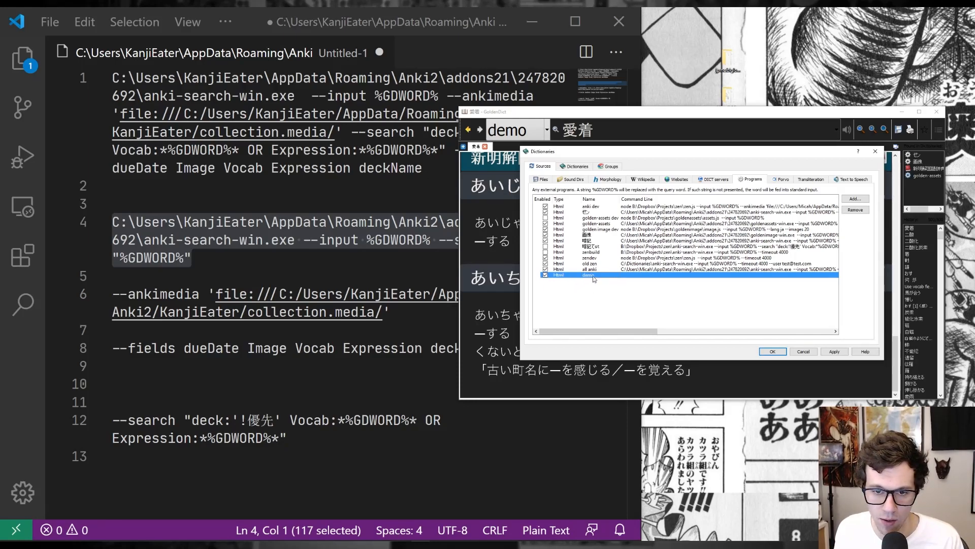
Step: Paste the copied anki-search-win.exe command as the demo program's command line and check it through to the end
{"action": "double_click", "coordinate": [636, 276]}
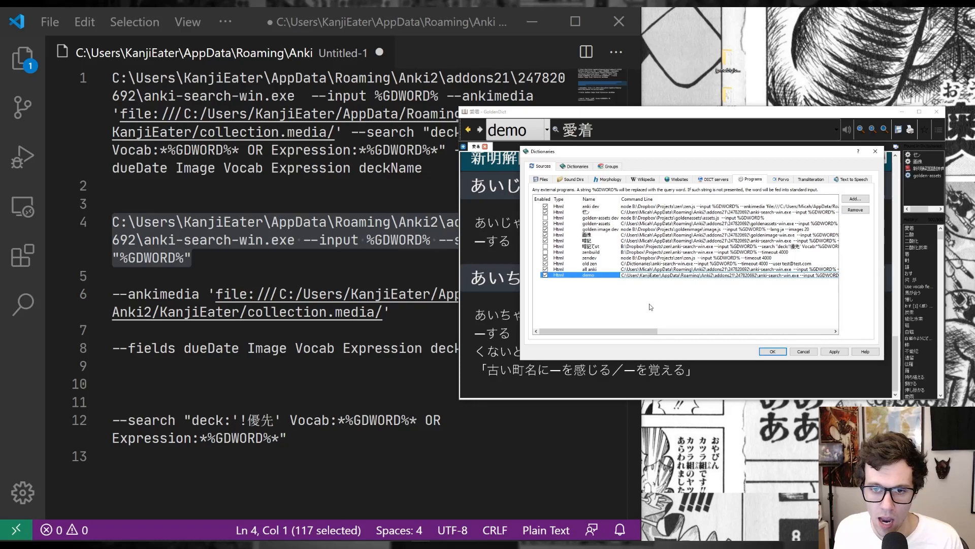
{"action": "key", "text": "Return"}
{"action": "left_click_drag", "start_coordinate": [635, 331], "coordinate": [715, 331]}
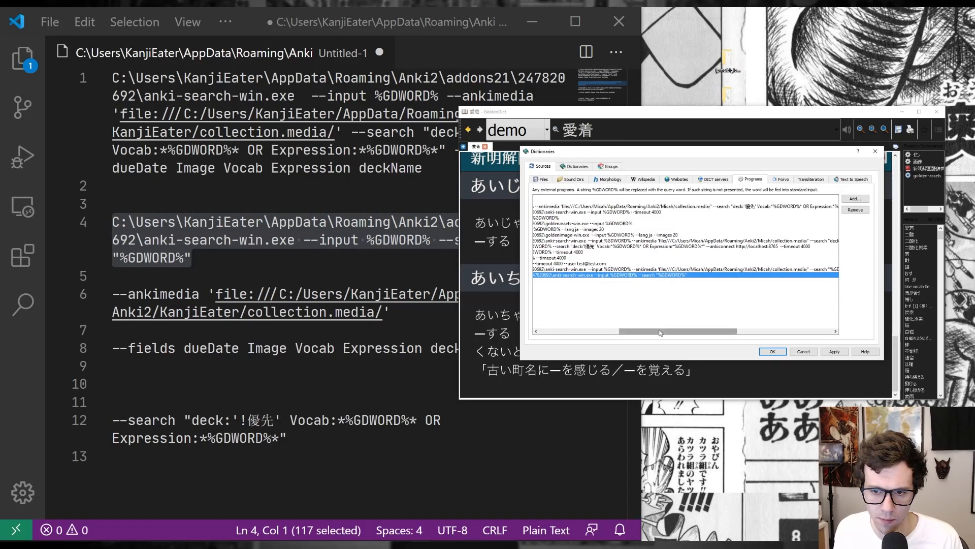
{"action": "left_click_drag", "start_coordinate": [660, 331], "coordinate": [586, 331]}
Step: Show the dictionary groups and pick the demo program at the end of the available dictionaries
{"action": "left_click", "coordinate": [610, 167]}
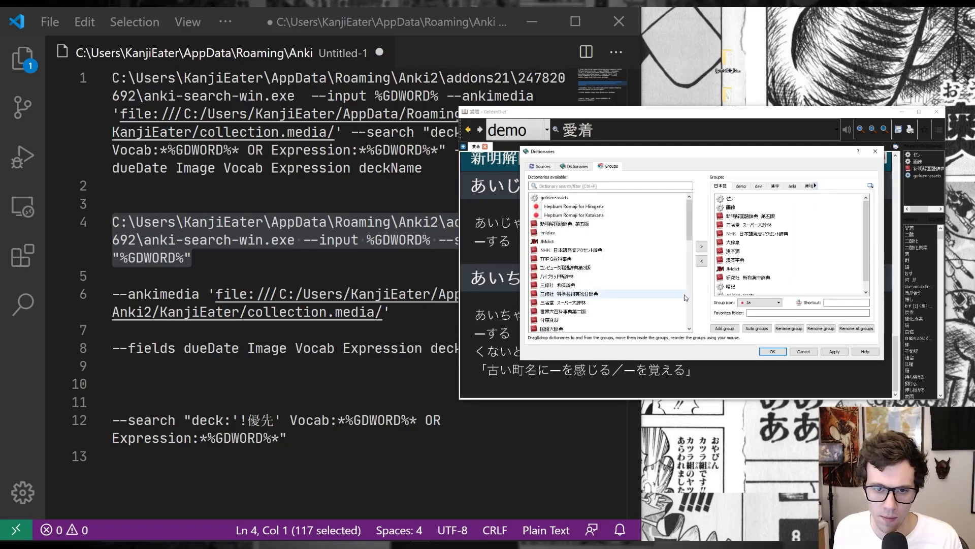
{"action": "left_click_drag", "start_coordinate": [688, 234], "coordinate": [688, 320]}
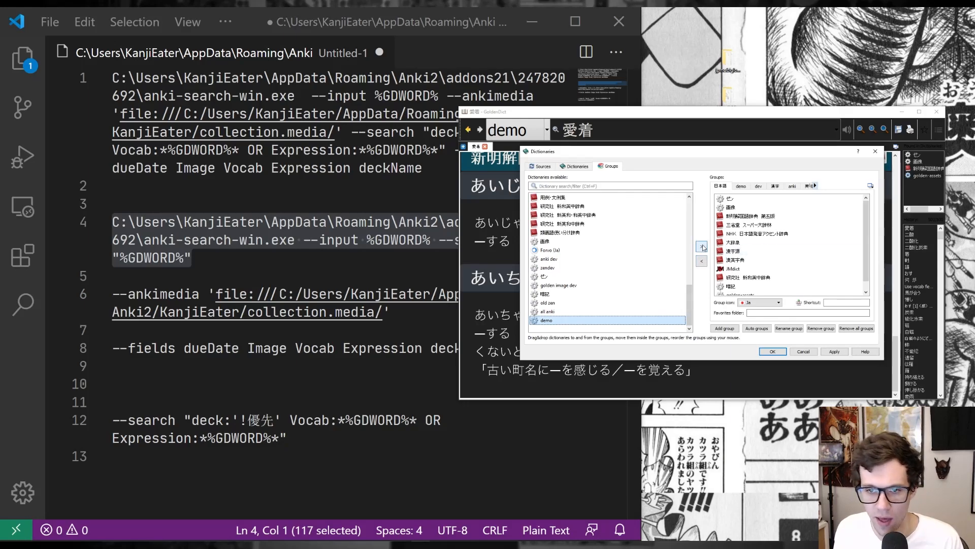
{"action": "left_click", "coordinate": [702, 248]}
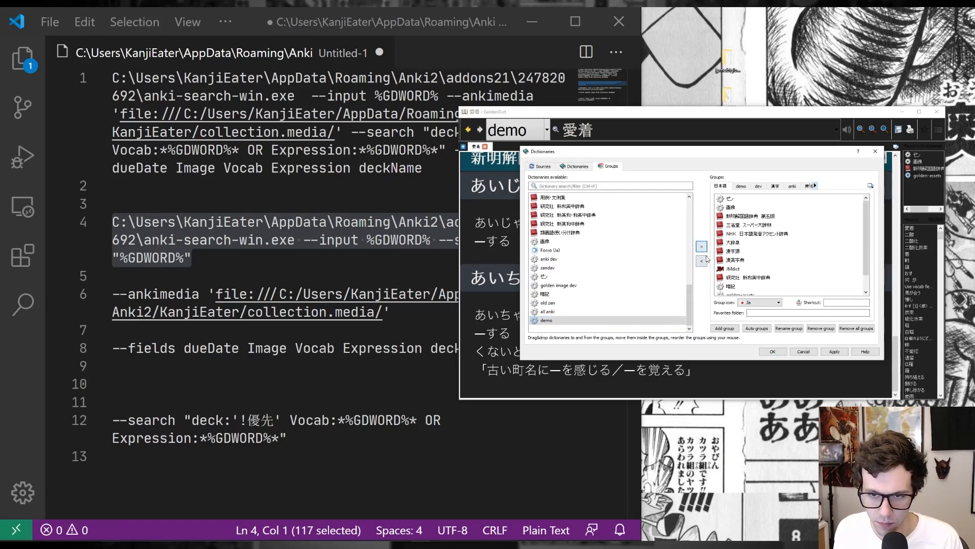
{"action": "scroll", "coordinate": [792, 257], "scroll_direction": "down", "scroll_amount": 2}
{"action": "left_click", "coordinate": [757, 291]}
{"action": "left_click", "coordinate": [701, 261]}
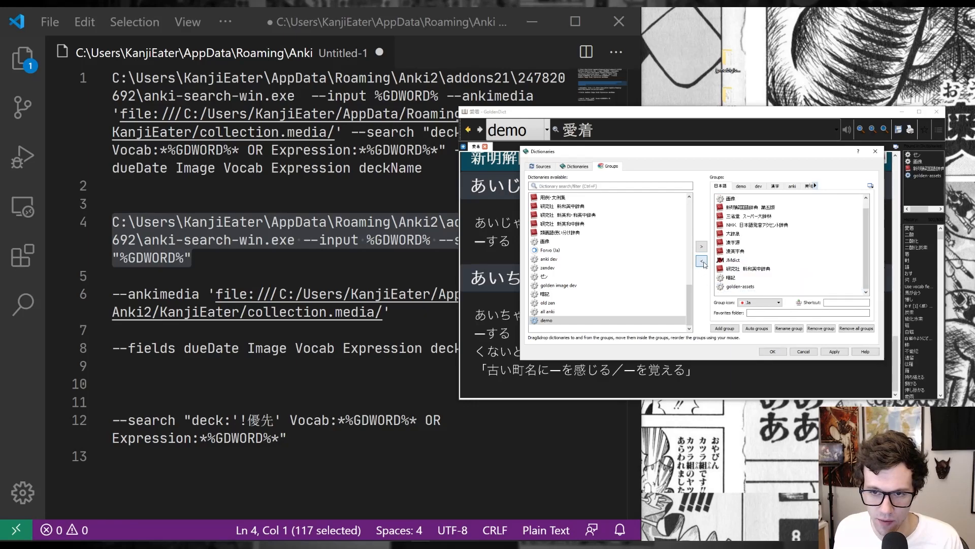
Step: Add the demo program to the demo group, between 新明解国語辞典 and golden-assets, and accept the dictionary settings
{"action": "left_click", "coordinate": [741, 186]}
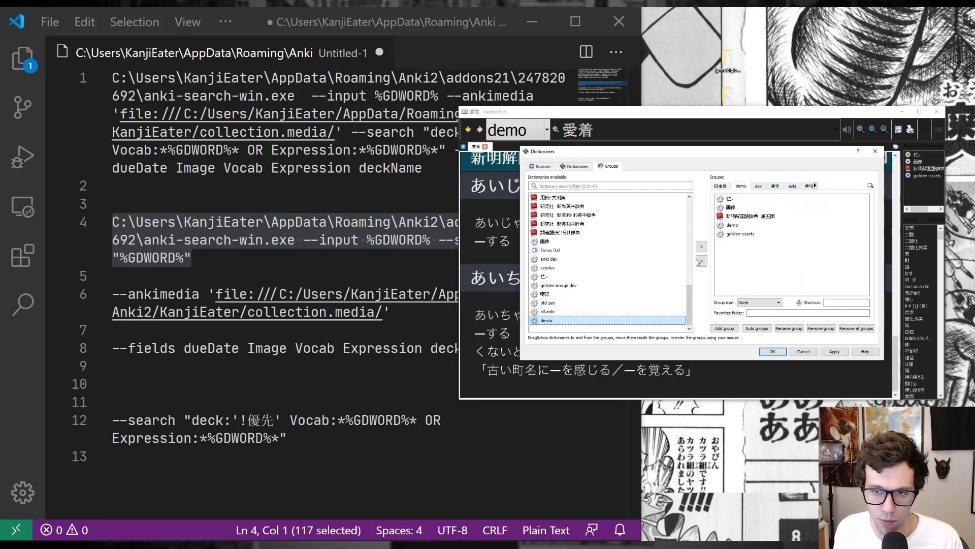
{"action": "left_click", "coordinate": [736, 218]}
{"action": "left_click", "coordinate": [736, 223]}
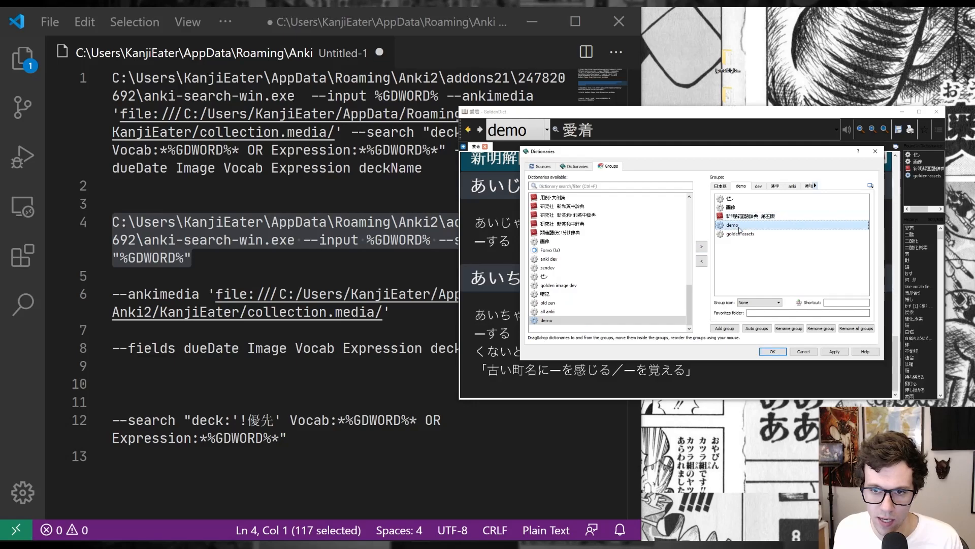
{"action": "left_click", "coordinate": [774, 351]}
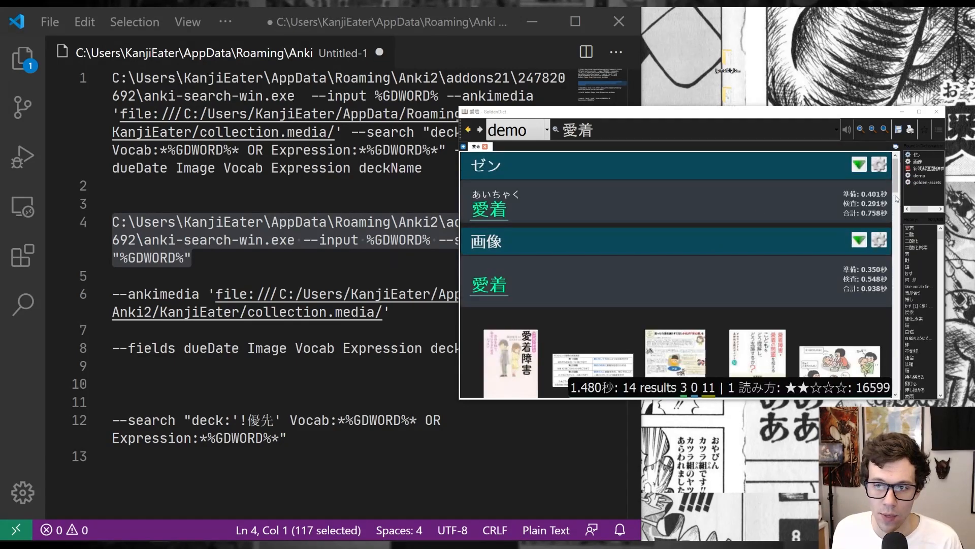
Step: Show the demo program's results for 愛着 in a taller GoldenDict window and examine the dueDate list
{"action": "left_click", "coordinate": [920, 176]}
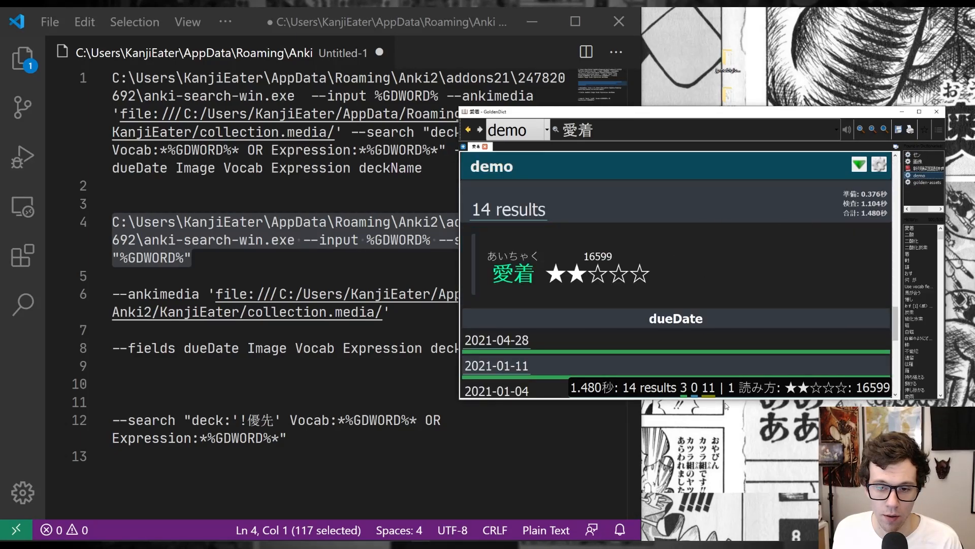
{"action": "left_click_drag", "start_coordinate": [726, 400], "coordinate": [726, 515]}
{"action": "scroll", "coordinate": [675, 341], "scroll_direction": "down", "scroll_amount": 3}
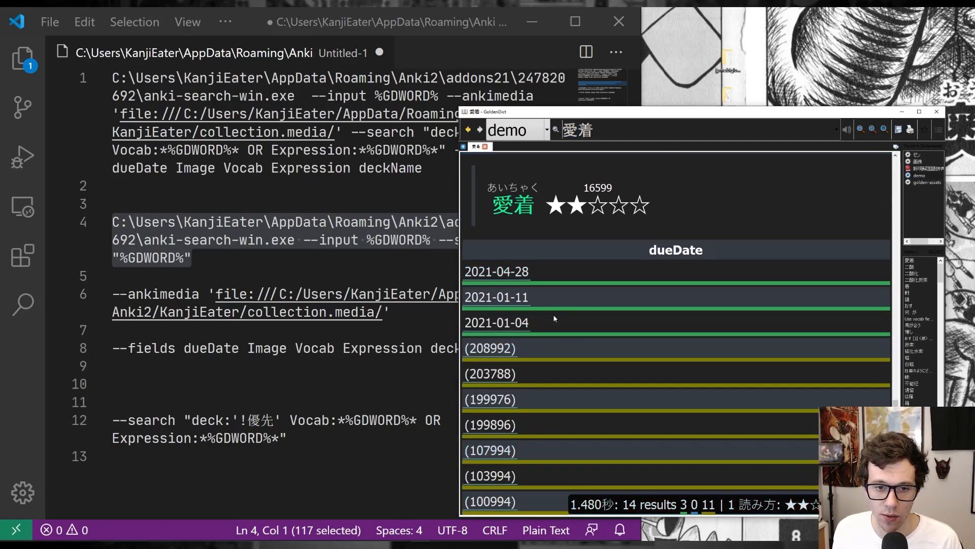
{"action": "scroll", "coordinate": [543, 329], "scroll_direction": "down", "scroll_amount": 3}
{"action": "scroll", "coordinate": [550, 449], "scroll_direction": "up", "scroll_amount": 1}
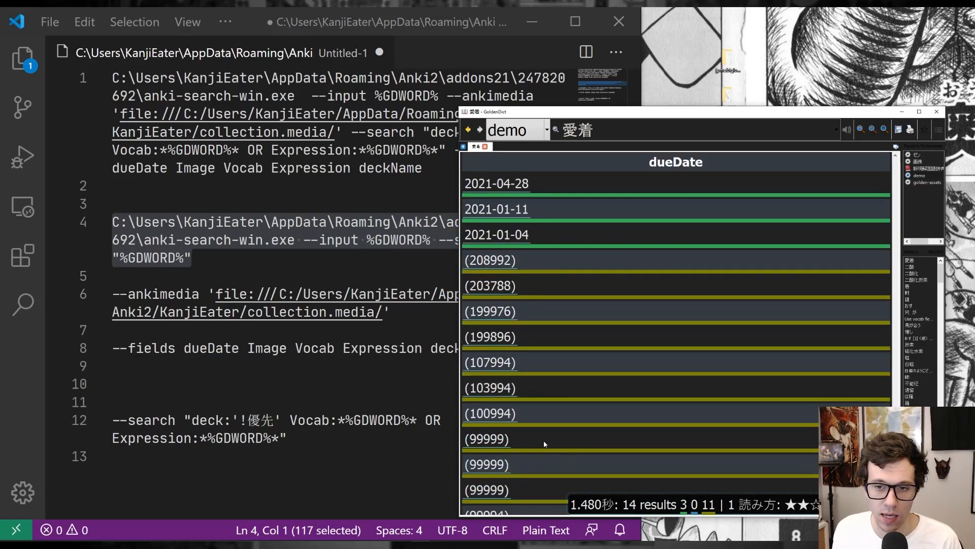
{"action": "scroll", "coordinate": [550, 449], "scroll_direction": "up", "scroll_amount": 1}
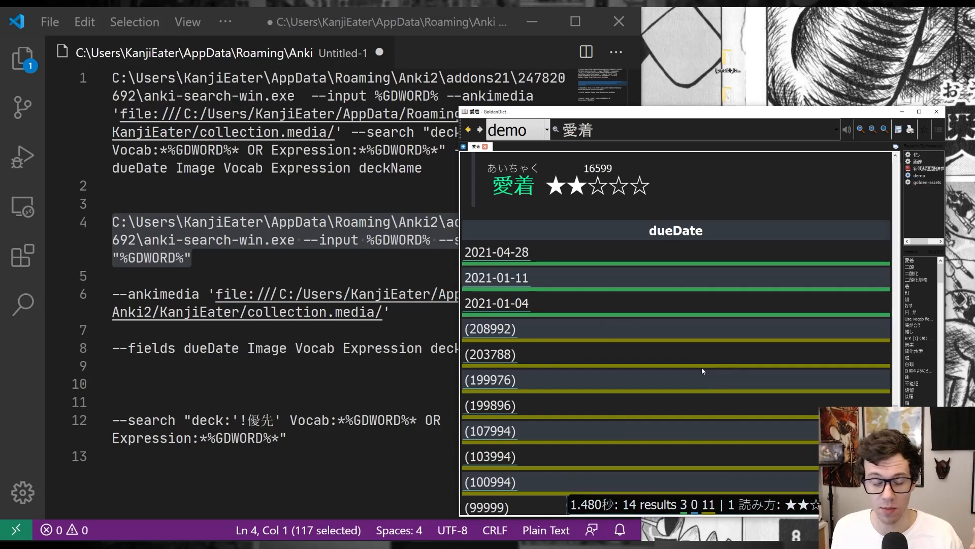
{"action": "scroll", "coordinate": [702, 366], "scroll_direction": "up", "scroll_amount": 3}
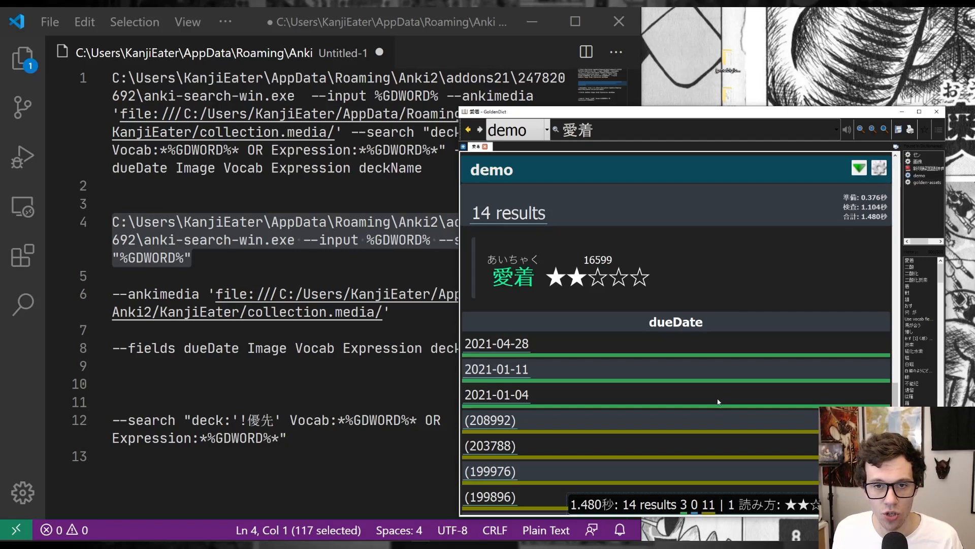
Step: Look over the demo results for 愛着 and open the matching cards in Anki's card browser
{"action": "left_click", "coordinate": [624, 127]}
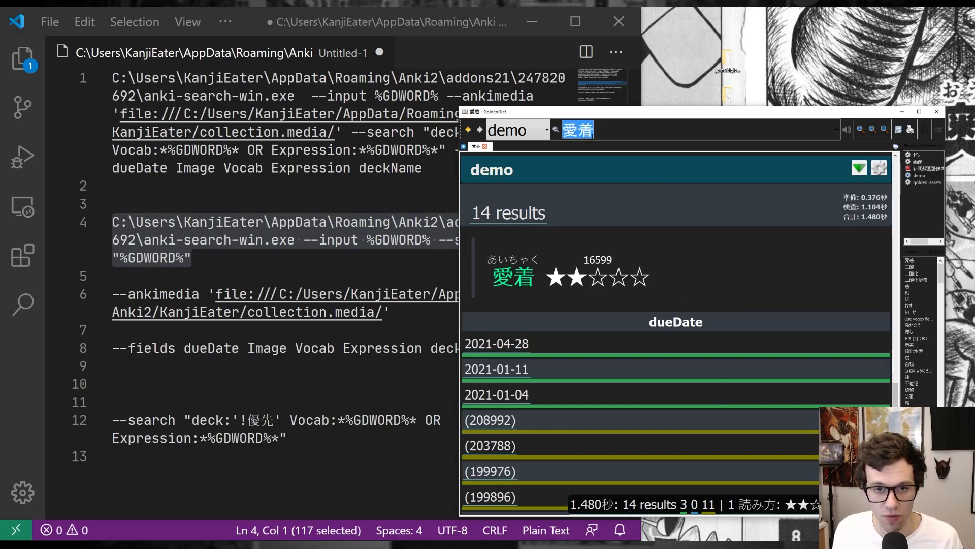
{"action": "scroll", "coordinate": [525, 355], "scroll_direction": "down", "scroll_amount": 2}
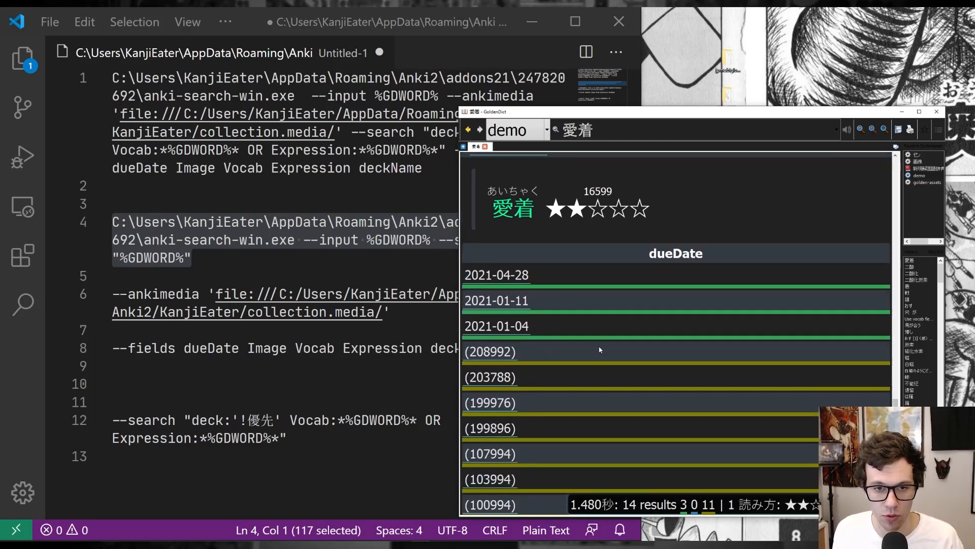
{"action": "scroll", "coordinate": [597, 343], "scroll_direction": "up", "scroll_amount": 3}
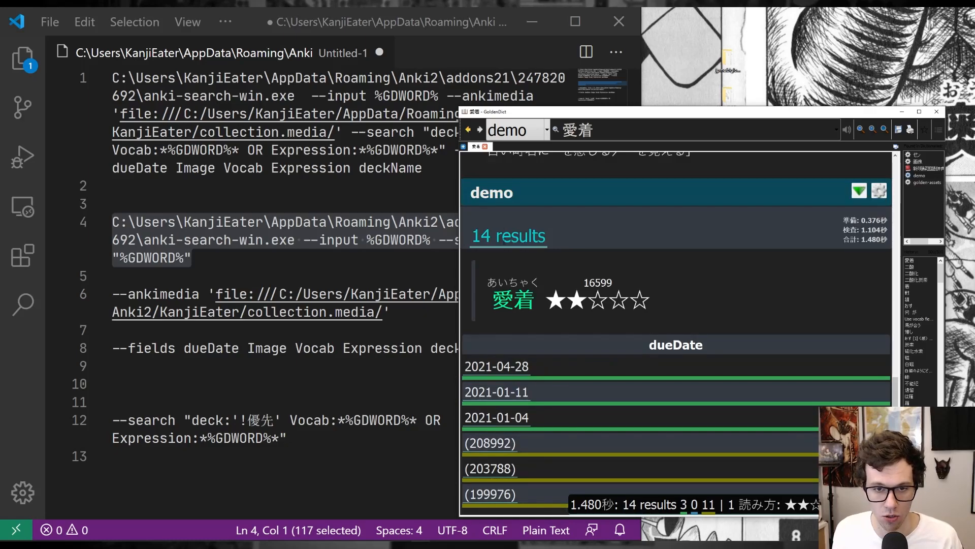
{"action": "left_click", "coordinate": [503, 239]}
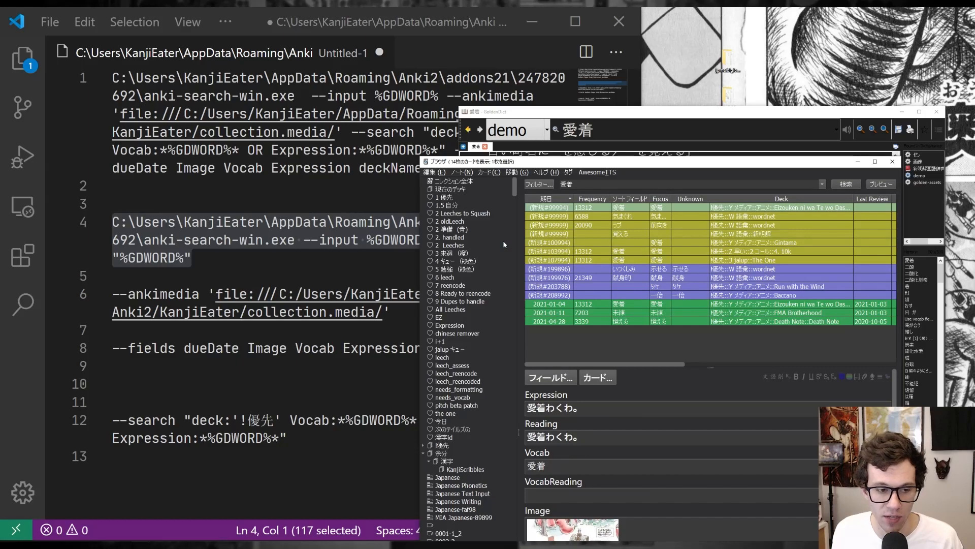
Step: Copy the deck:'!優先' Vocab:*%GDWORD%* OR Expression:*%GDWORD%* query from the --search line and replace the Anki browser's search text with it
{"action": "left_click", "coordinate": [279, 437]}
{"action": "left_click_drag", "start_coordinate": [279, 438], "coordinate": [192, 420]}
{"action": "key", "text": "ctrl+c"}
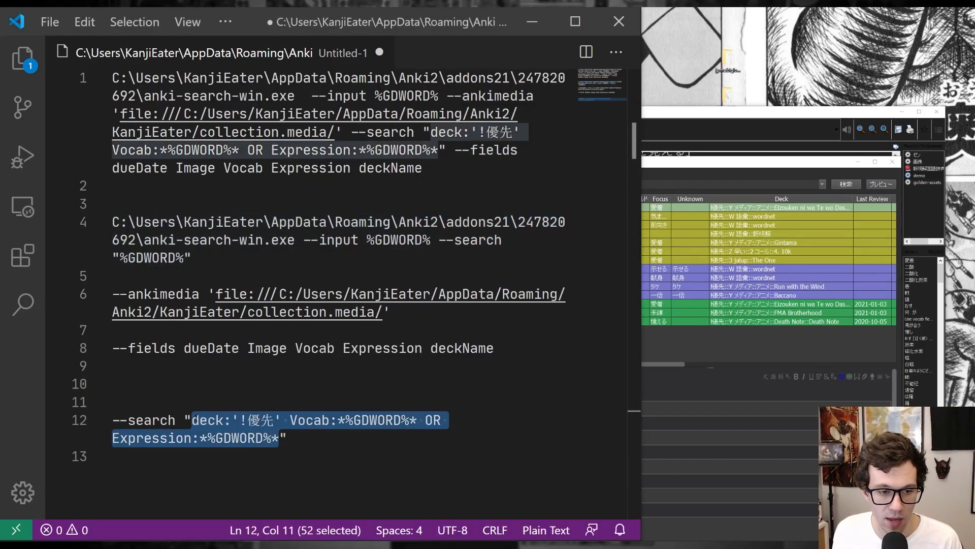
{"action": "left_click", "coordinate": [698, 163]}
{"action": "left_click", "coordinate": [623, 185]}
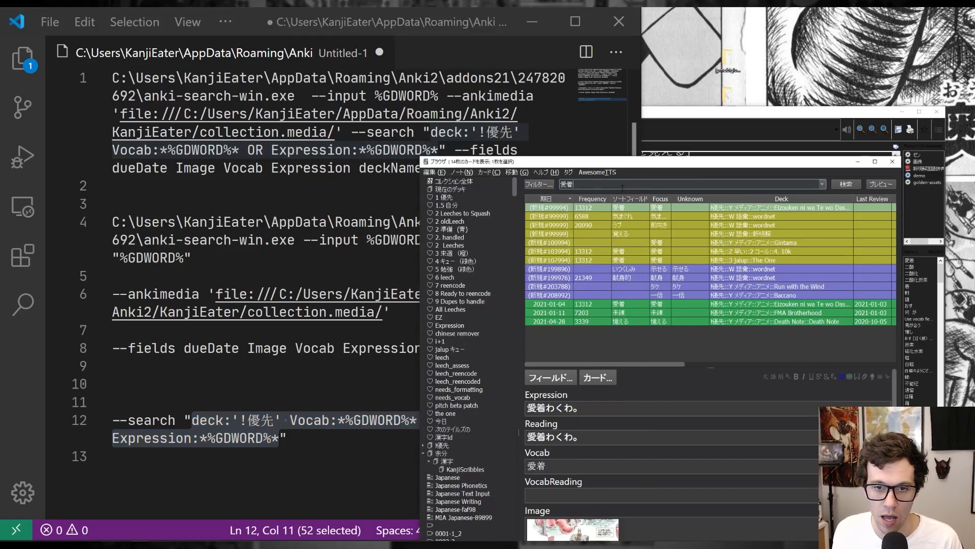
{"action": "key", "text": "ctrl+a"}
{"action": "key", "text": "ctrl+v"}
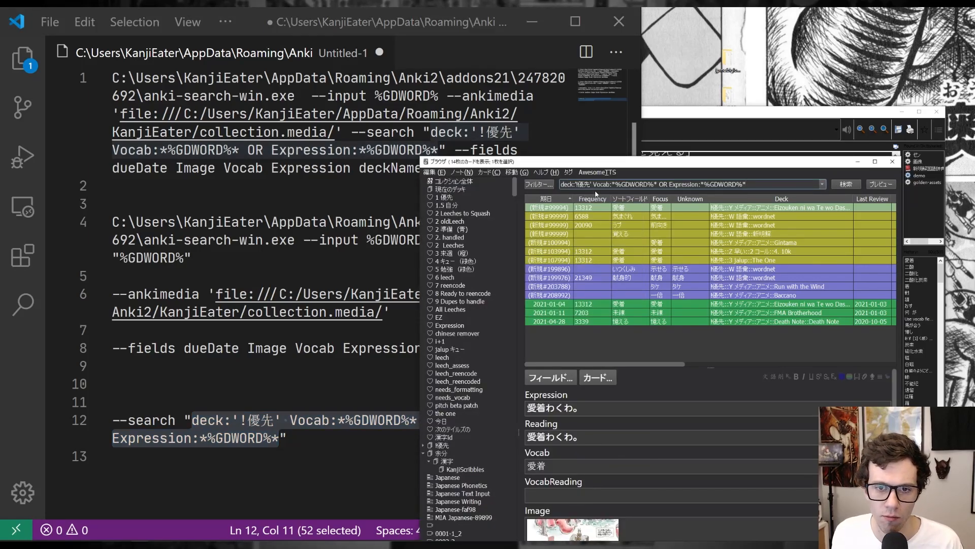
Step: Examine the deck filter and the Vocab term of the query in the Anki browser's search text
{"action": "key", "text": "shift+Left"}
{"action": "key", "text": "shift+Left"}
{"action": "key", "text": "shift+Left"}
{"action": "key", "text": "shift+Left"}
{"action": "key", "text": "shift+Left"}
{"action": "key", "text": "shift+Left"}
{"action": "key", "text": "shift+Left"}
{"action": "key", "text": "shift+Left"}
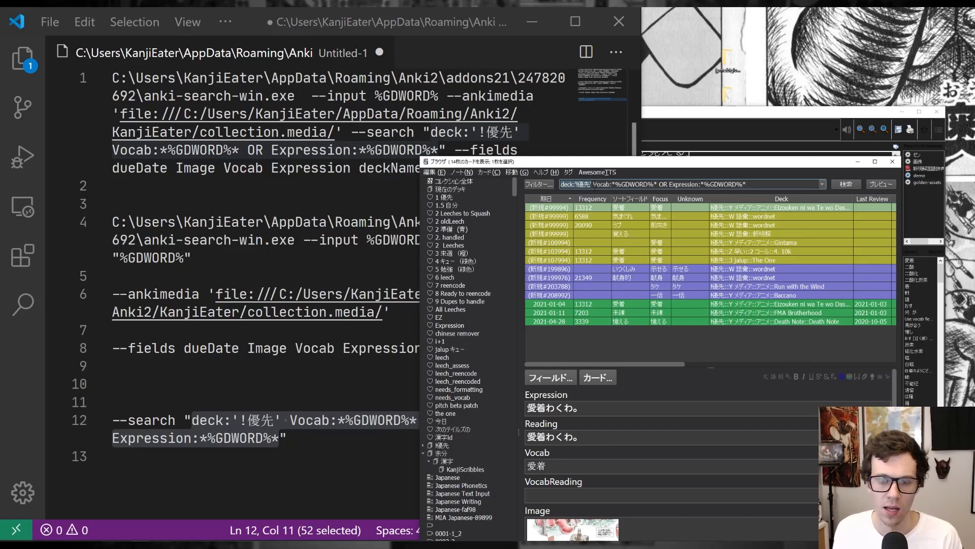
{"action": "left_click", "coordinate": [593, 184]}
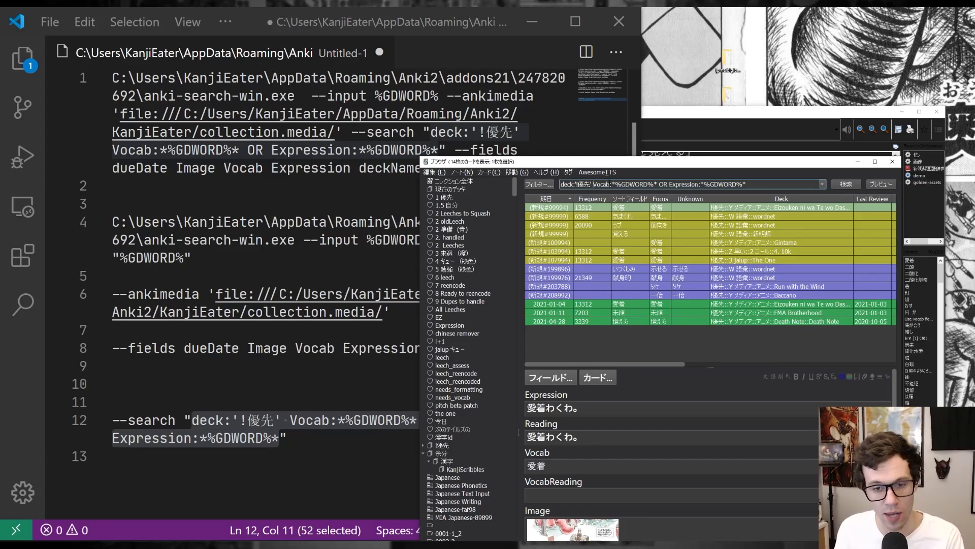
{"action": "double_click", "coordinate": [602, 184]}
{"action": "left_click", "coordinate": [614, 184]}
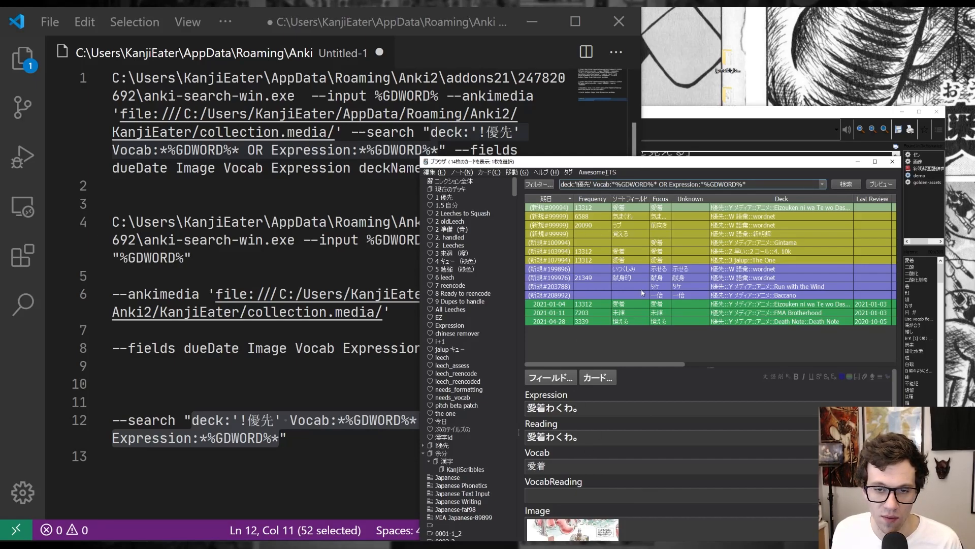
Step: Try to replace %GDWORD% in the Vocab term with the word from the selected card's Vocab field
{"action": "left_click_drag", "start_coordinate": [614, 184], "coordinate": [654, 184]}
{"action": "key", "text": "BackSpace"}
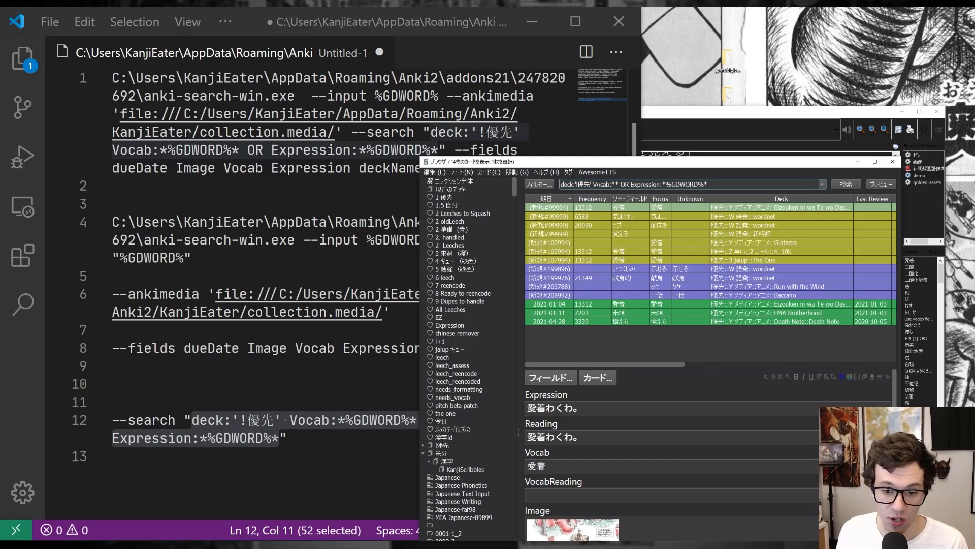
{"action": "double_click", "coordinate": [546, 466]}
{"action": "key", "text": "ctrl+c"}
{"action": "left_click_drag", "start_coordinate": [545, 468], "coordinate": [549, 467]}
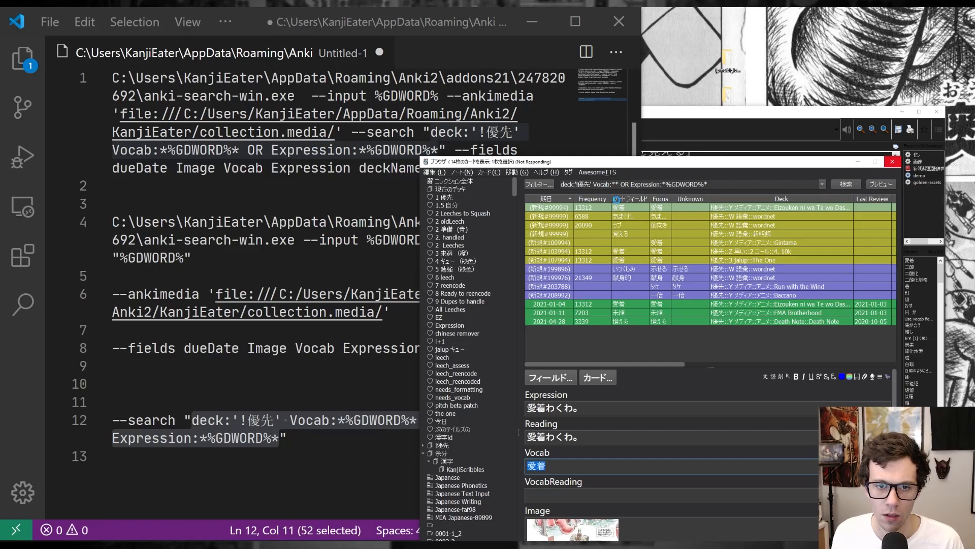
{"action": "left_click", "coordinate": [617, 184]}
{"action": "type", "text": "%GDWORD%"}
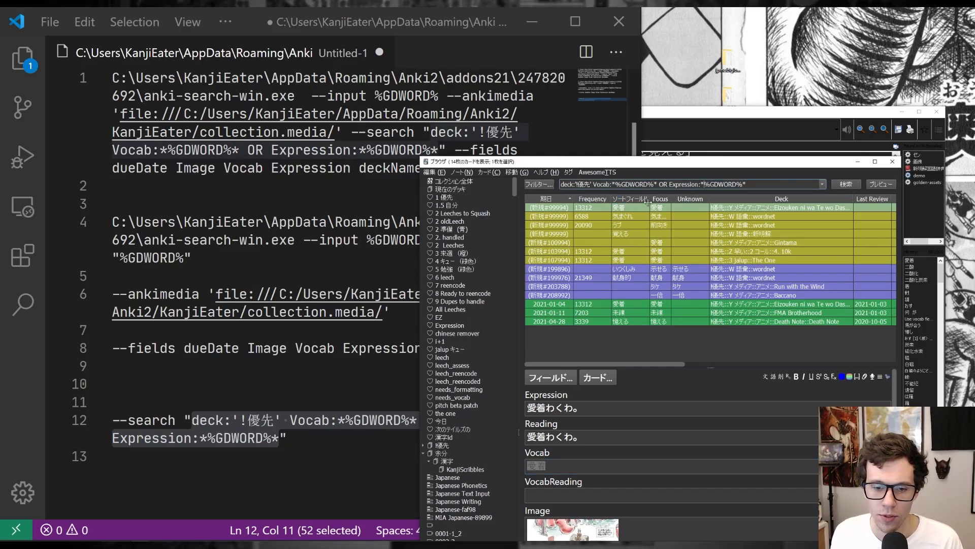
Step: Replace %GDWORD% in the Vocab term of the Anki query with 愛着, keeping the surrounding asterisks
{"action": "left_click_drag", "start_coordinate": [654, 185], "coordinate": [616, 186]}
{"action": "key", "text": "alt+grave"}
{"action": "type", "text": "aichyaku"}
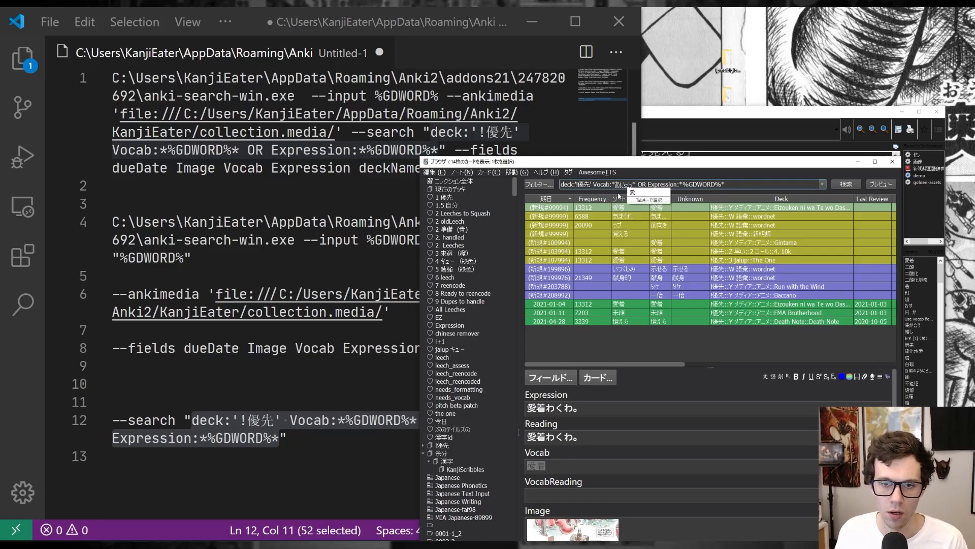
{"action": "key", "text": "space"}
{"action": "key", "text": "Return"}
{"action": "key", "text": "BackSpace"}
{"action": "key", "text": "BackSpace"}
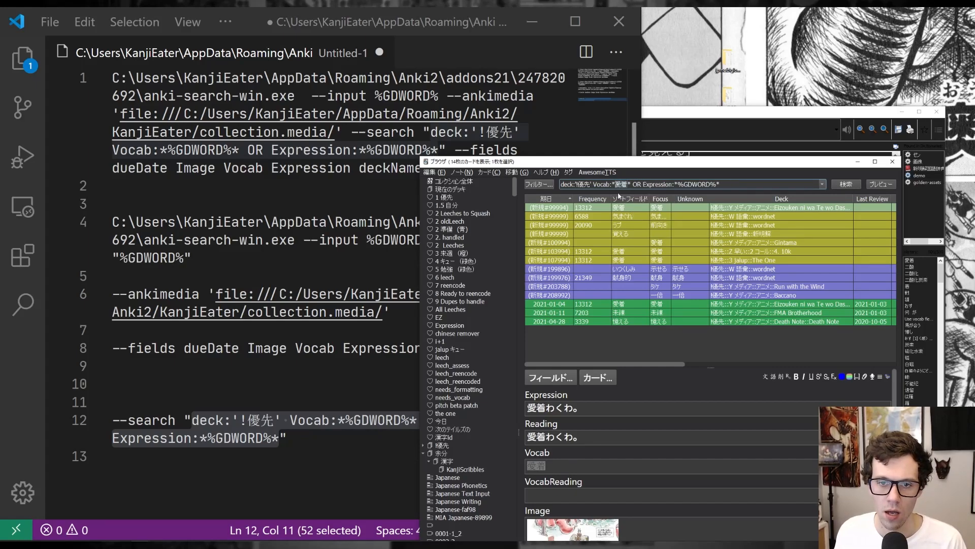
{"action": "key", "text": "ctrl+v"}
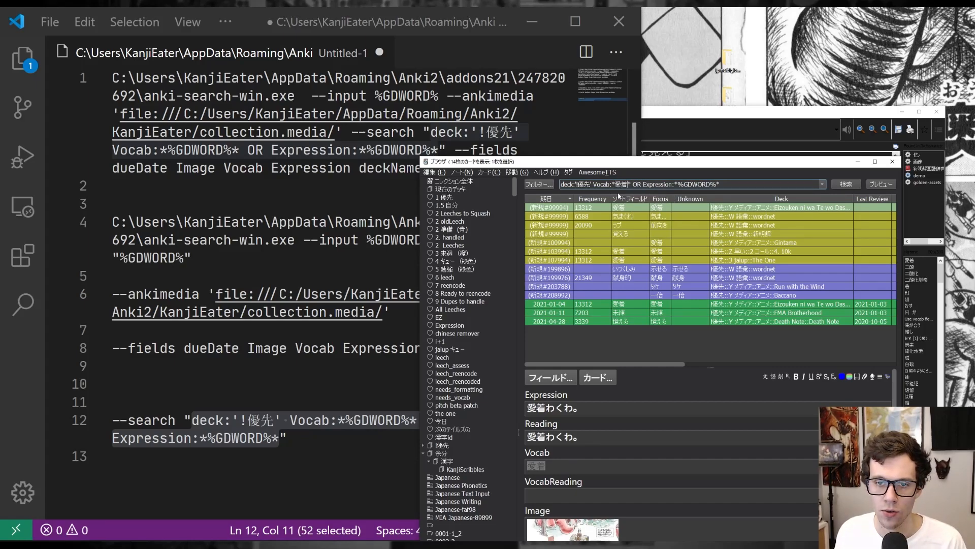
Step: Replace %GDWORD% in the Expression term of the Anki query with 愛着, keeping the surrounding asterisks
{"action": "key", "text": "BackSpace"}
{"action": "key", "text": "BackSpace"}
{"action": "key", "text": "BackSpace"}
{"action": "key", "text": "BackSpace"}
{"action": "key", "text": "BackSpace"}
{"action": "key", "text": "BackSpace"}
{"action": "key", "text": "BackSpace"}
{"action": "key", "text": "BackSpace"}
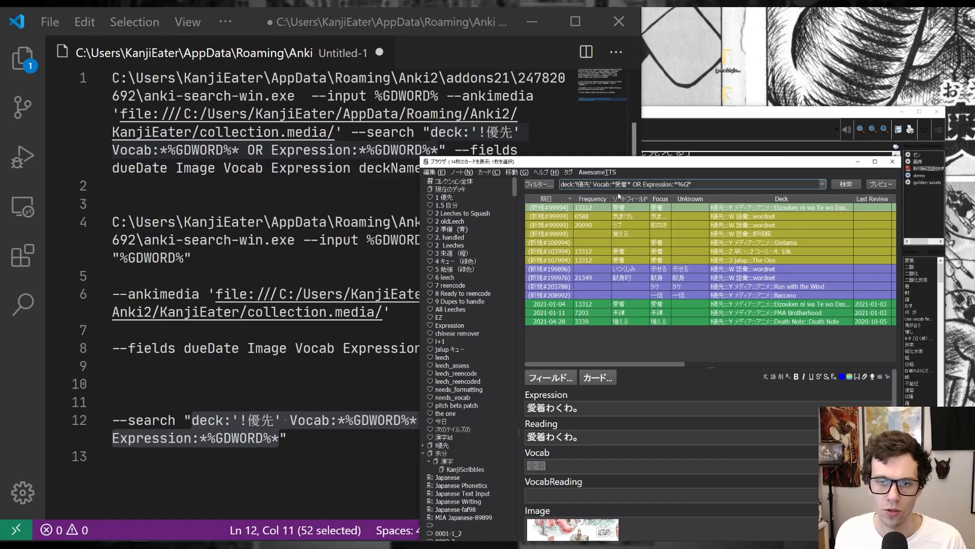
{"action": "key", "text": "ctrl+v"}
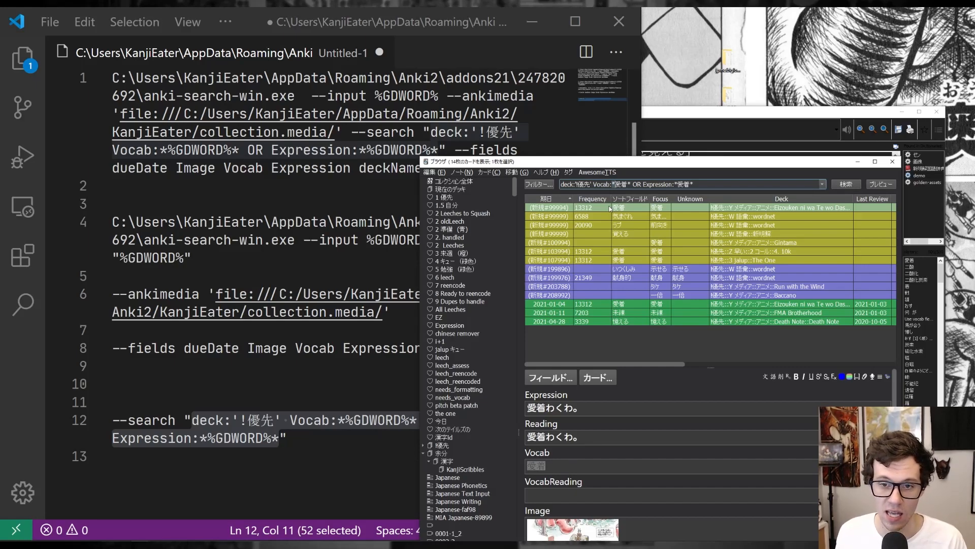
Step: Shorten the Vocab and Expression terms to *愛* and search the Anki cards for this partial match
{"action": "left_click", "coordinate": [615, 184]}
{"action": "left_click_drag", "start_coordinate": [615, 184], "coordinate": [625, 184]}
{"action": "key", "text": "Right"}
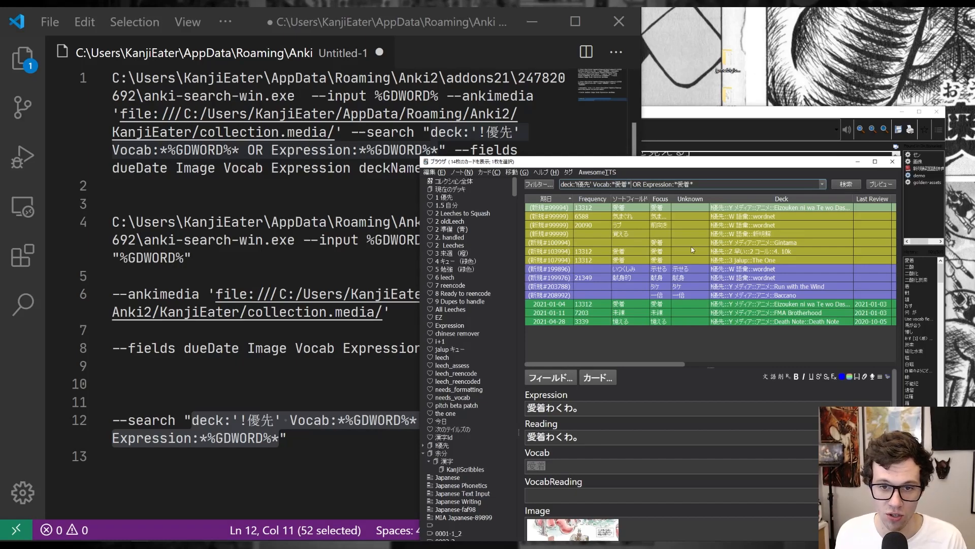
{"action": "key", "text": "Left"}
{"action": "key", "text": "BackSpace"}
{"action": "key", "text": "BackSpace"}
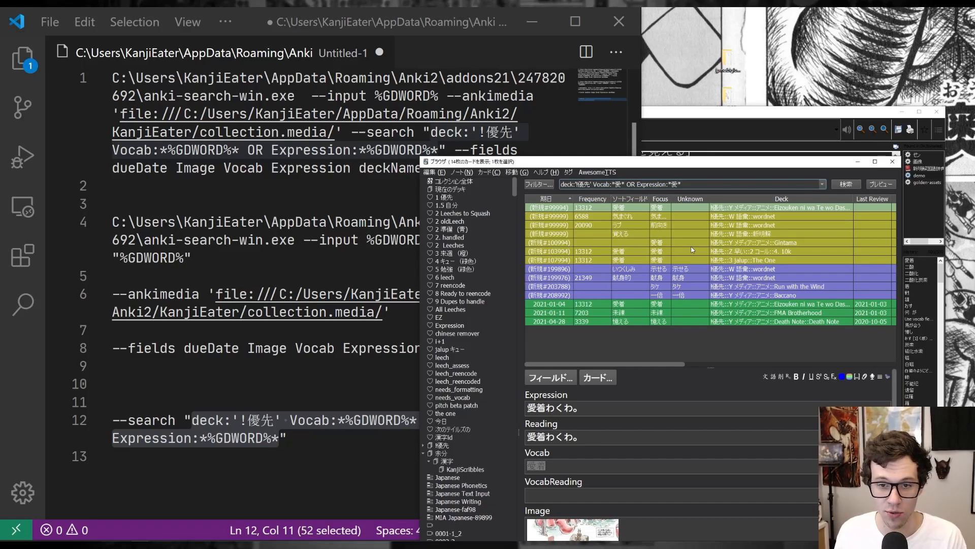
{"action": "left_click", "coordinate": [530, 467]}
{"action": "left_click_drag", "start_coordinate": [528, 466], "coordinate": [535, 462]}
{"action": "left_click", "coordinate": [621, 186]}
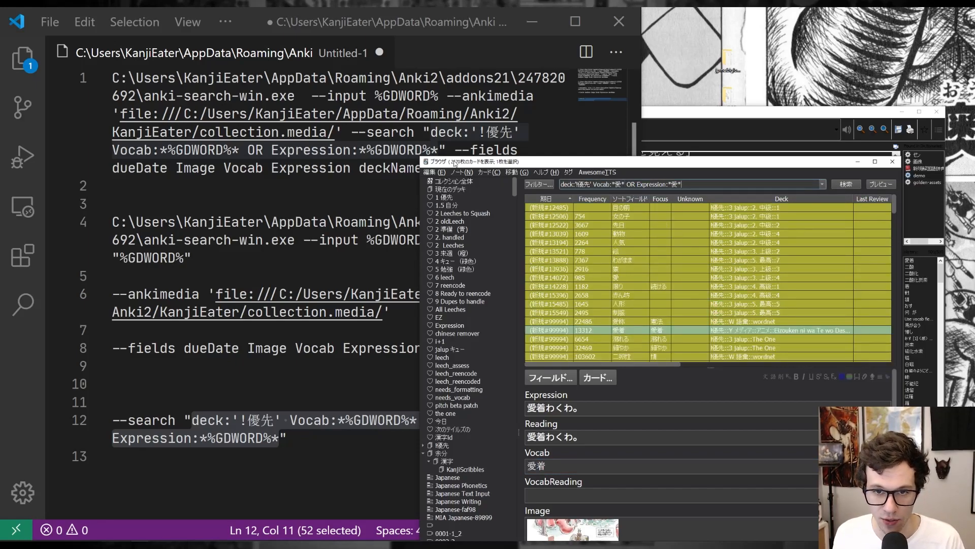
Step: Set the Vocab and Expression terms back to *愛着* and run the Anki card search
{"action": "left_click", "coordinate": [611, 332]}
{"action": "left_click", "coordinate": [620, 185]}
{"action": "key", "text": "BackSpace"}
{"action": "type", "text": "あ"}
{"action": "key", "text": "Tab"}
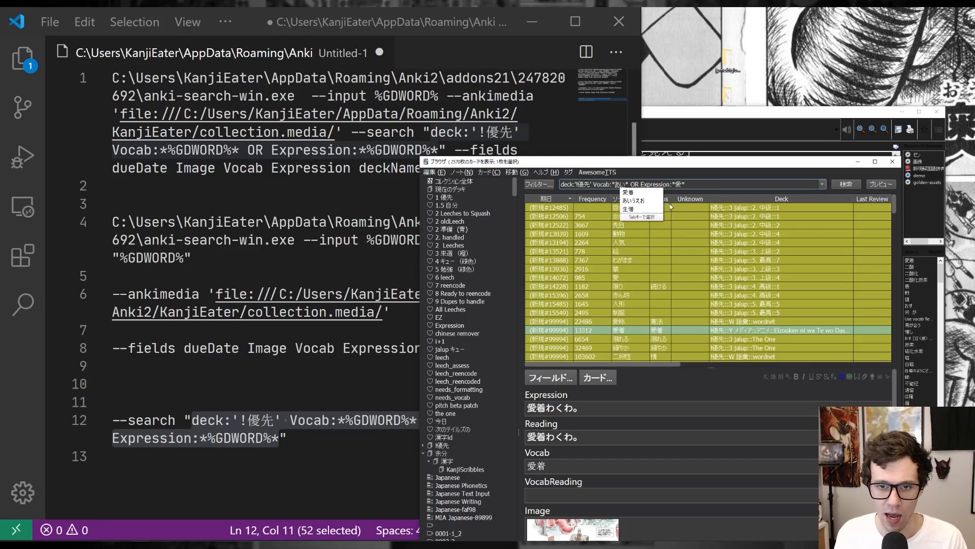
{"action": "key", "text": "Return"}
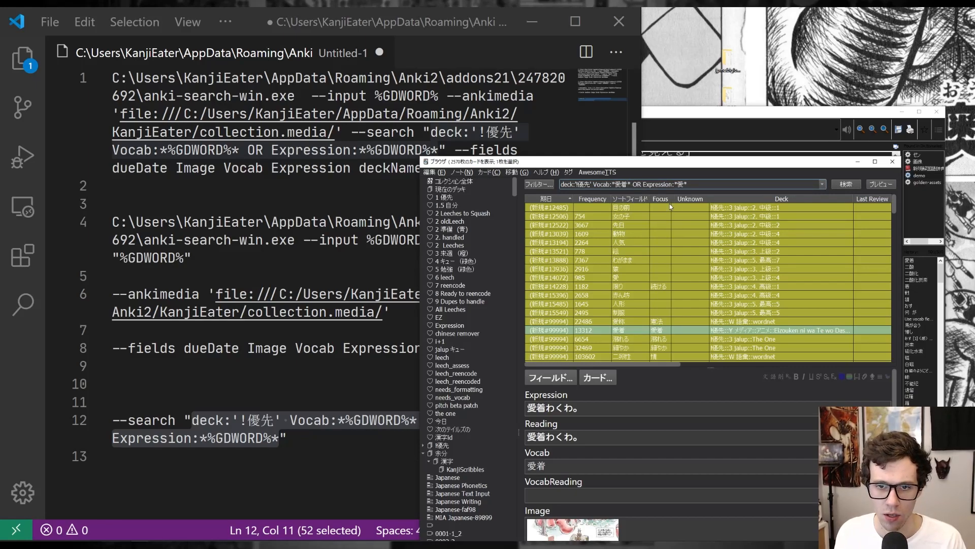
{"action": "key", "text": "BackSpace"}
{"action": "type", "text": "愛着"}
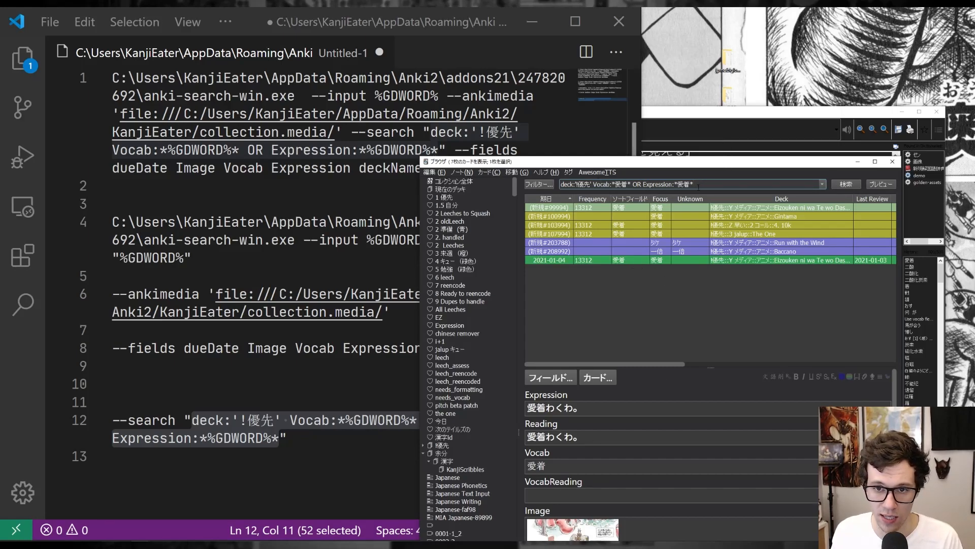
Step: Copy %GDWORD% from the --search line in VS Code and put it in place of 愛着 in the Anki query's Expression term
{"action": "left_click", "coordinate": [288, 468]}
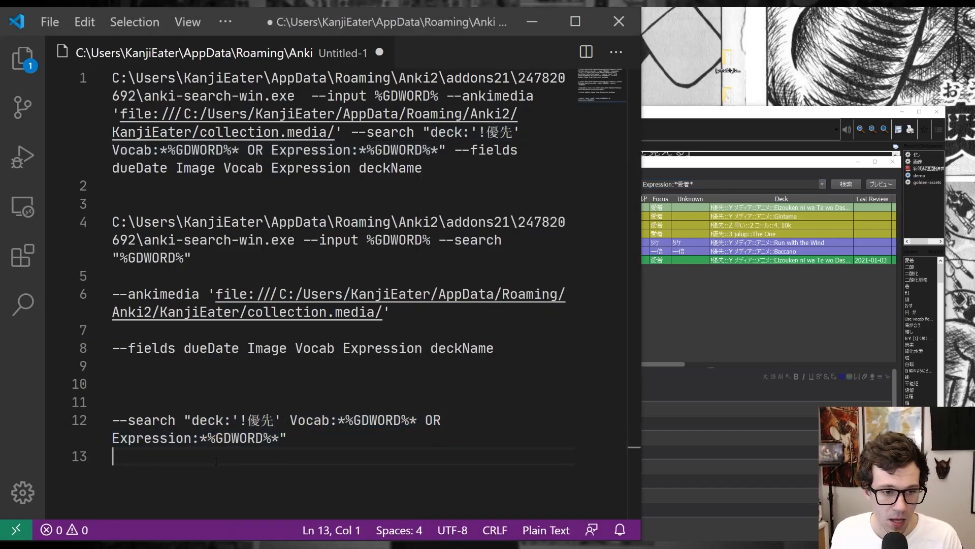
{"action": "left_click", "coordinate": [200, 437]}
{"action": "left_click", "coordinate": [113, 455]}
{"action": "left_click_drag", "start_coordinate": [208, 437], "coordinate": [271, 437]}
{"action": "key", "text": "ctrl+c"}
{"action": "left_click", "coordinate": [714, 210]}
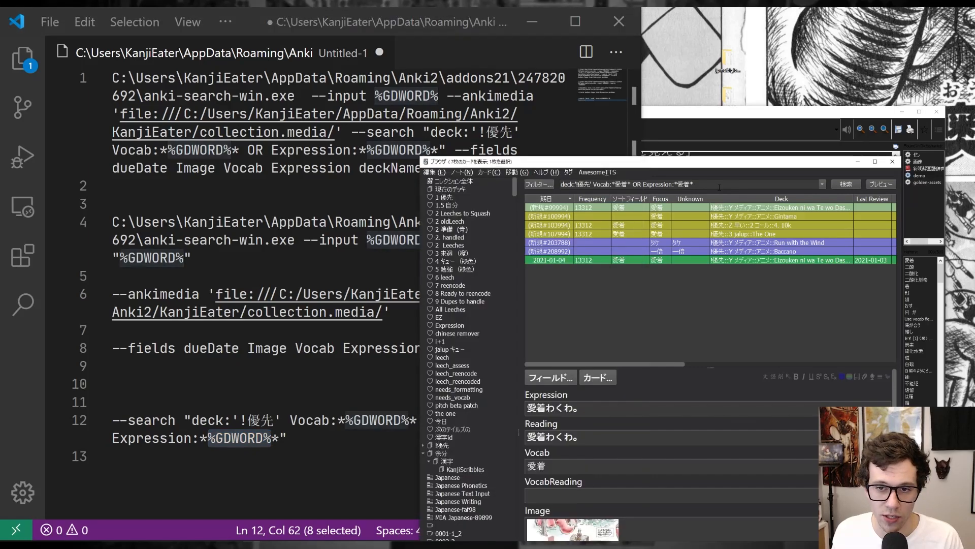
{"action": "key", "text": "ctrl+v"}
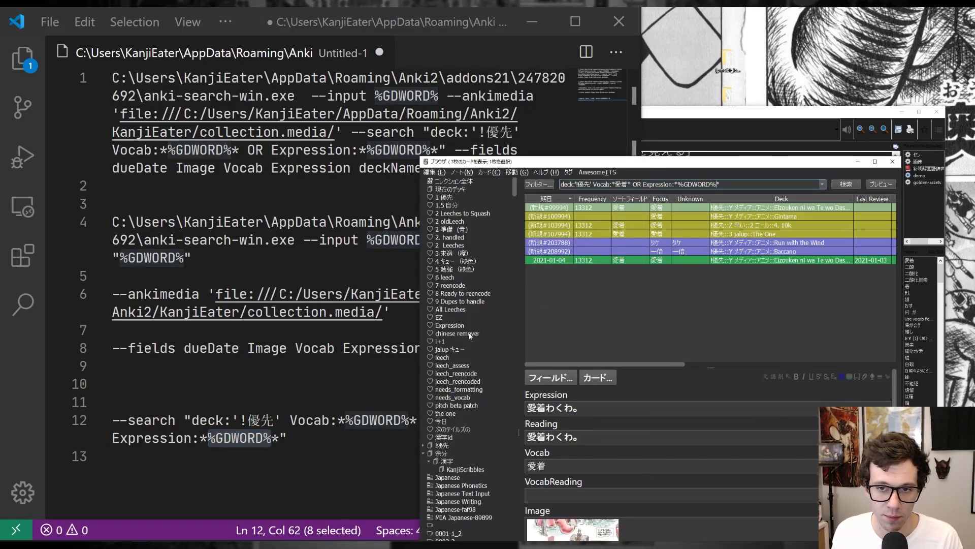
Step: Compare the query inside the --search argument's double quotes with the query in the Anki browser
{"action": "left_click", "coordinate": [276, 455]}
{"action": "key", "text": "Left"}
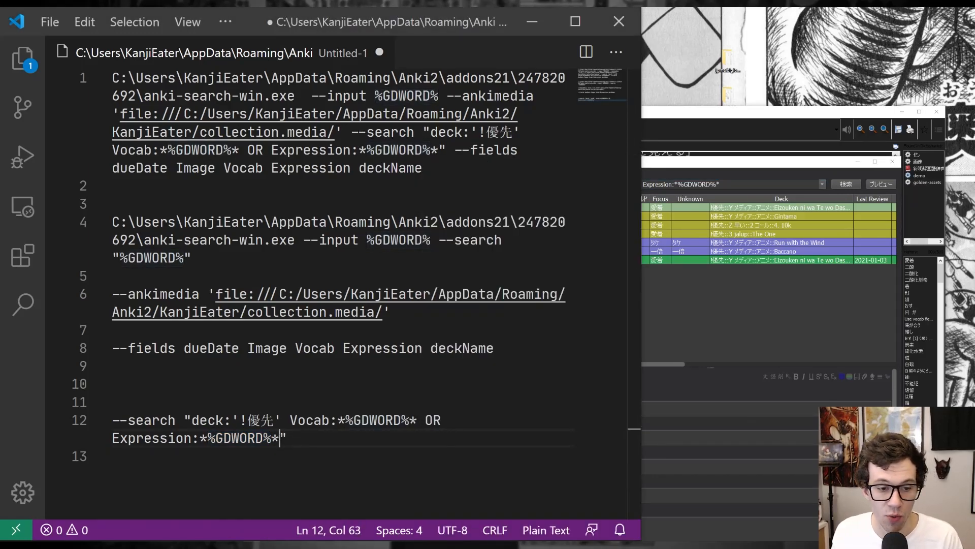
{"action": "left_click_drag", "start_coordinate": [279, 438], "coordinate": [199, 420]}
{"action": "left_click", "coordinate": [742, 184]}
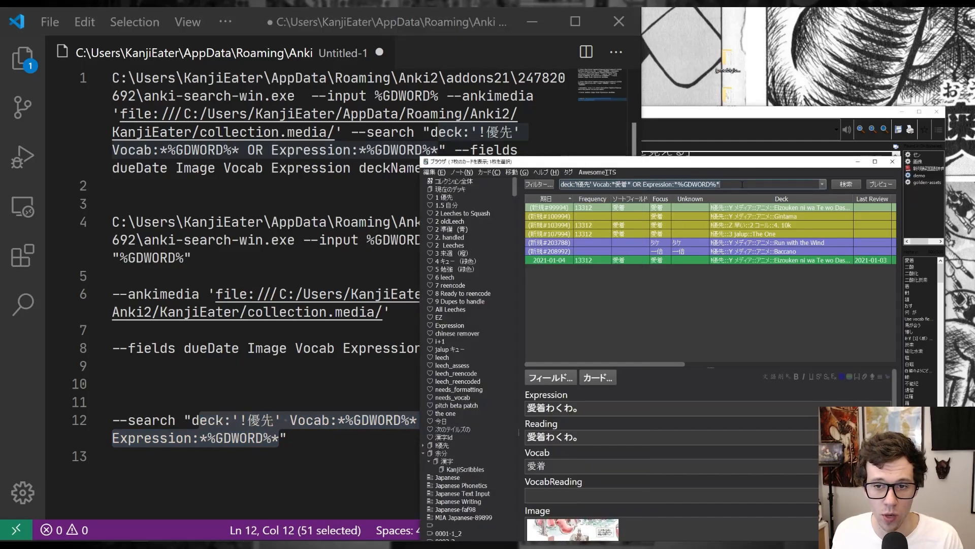
{"action": "left_click", "coordinate": [310, 447]}
{"action": "left_click_drag", "start_coordinate": [279, 438], "coordinate": [193, 420]}
{"action": "left_click", "coordinate": [185, 420]}
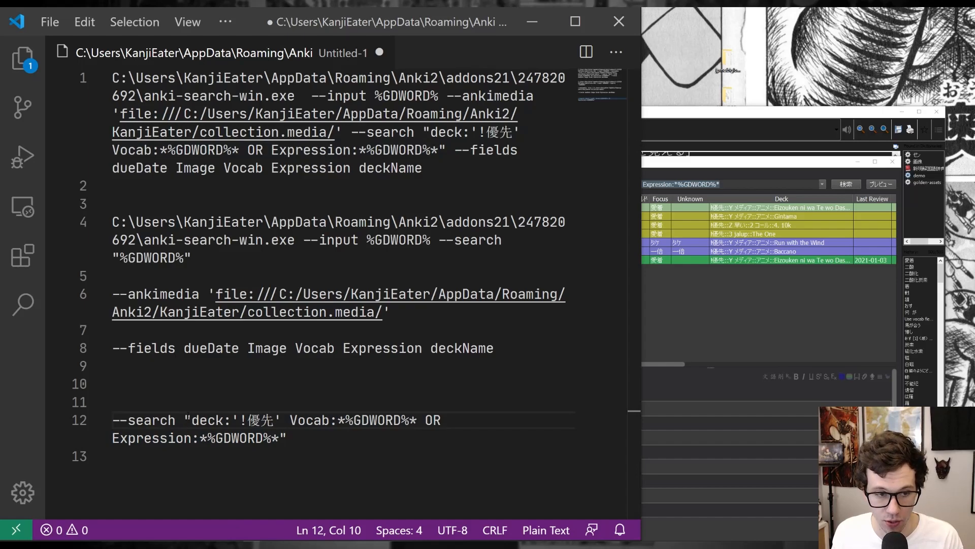
{"action": "key", "text": "shift+Right"}
{"action": "left_click_drag", "start_coordinate": [287, 438], "coordinate": [238, 421]}
Step: Examine the single quotes around the deck name !優先 within the double-quoted --search argument on line 12
{"action": "left_click", "coordinate": [259, 403]}
{"action": "key", "text": "Right"}
{"action": "key", "text": "Right"}
{"action": "key", "text": "Right"}
{"action": "key", "text": "Right"}
{"action": "key", "text": "shift+Right"}
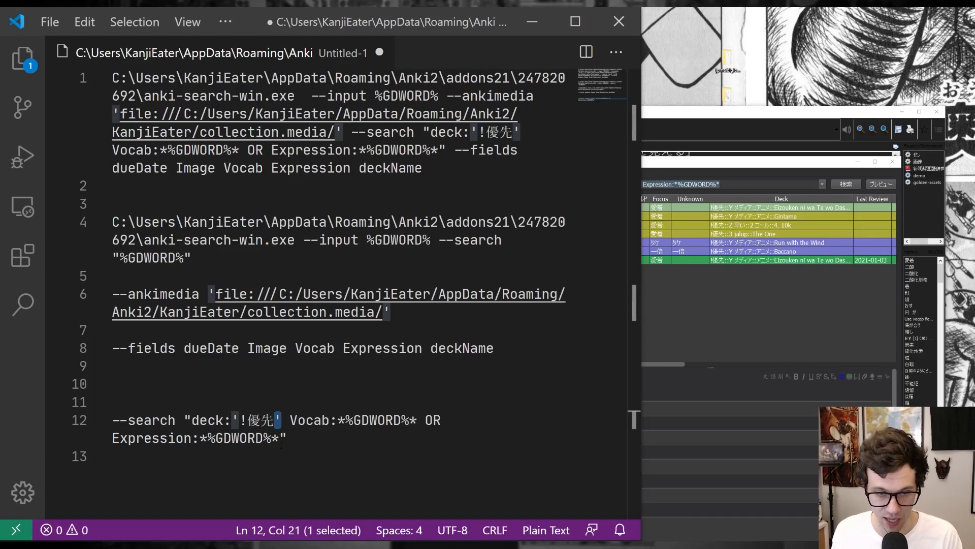
{"action": "left_click_drag", "start_coordinate": [185, 420], "coordinate": [305, 433]}
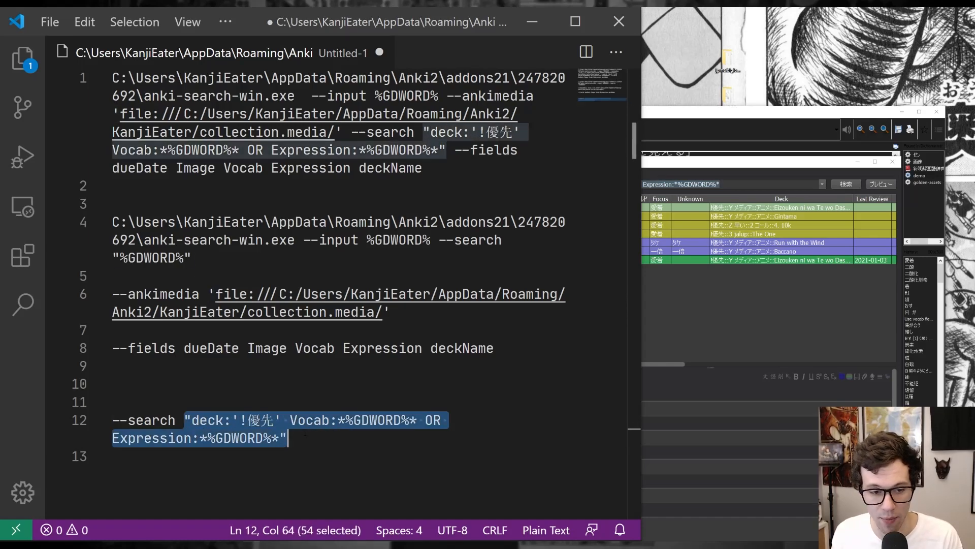
{"action": "left_click", "coordinate": [305, 443]}
{"action": "left_click", "coordinate": [232, 420]}
{"action": "key", "text": "shift+Right"}
{"action": "key", "text": "Right"}
{"action": "key", "text": "Right"}
{"action": "key", "text": "Right"}
{"action": "key", "text": "Right"}
Step: Copy the whole --search argument on line 12 and open the external programs list in GoldenDict's dictionary settings
{"action": "left_click_drag", "start_coordinate": [275, 421], "coordinate": [84, 420]}
{"action": "key", "text": "ctrl+c"}
{"action": "left_click", "coordinate": [299, 455]}
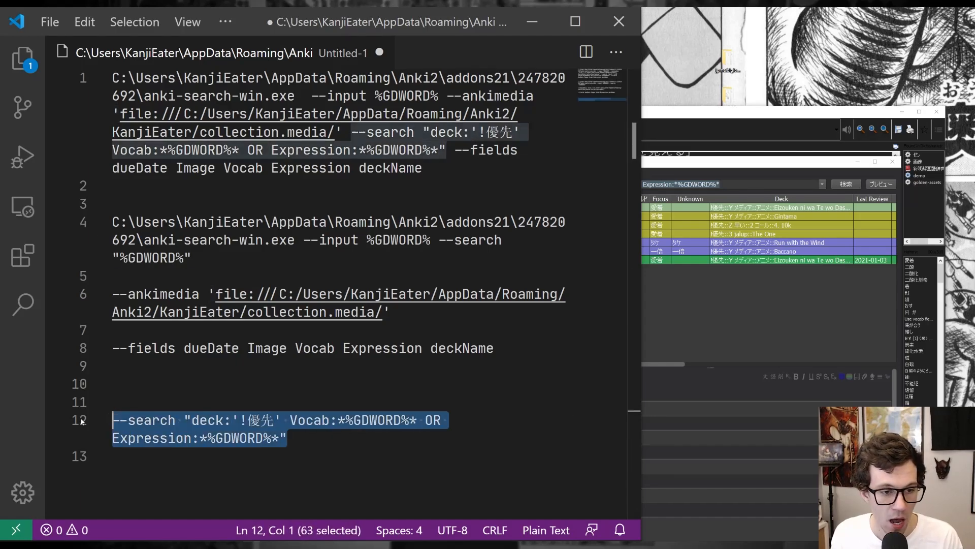
{"action": "left_click", "coordinate": [929, 136]}
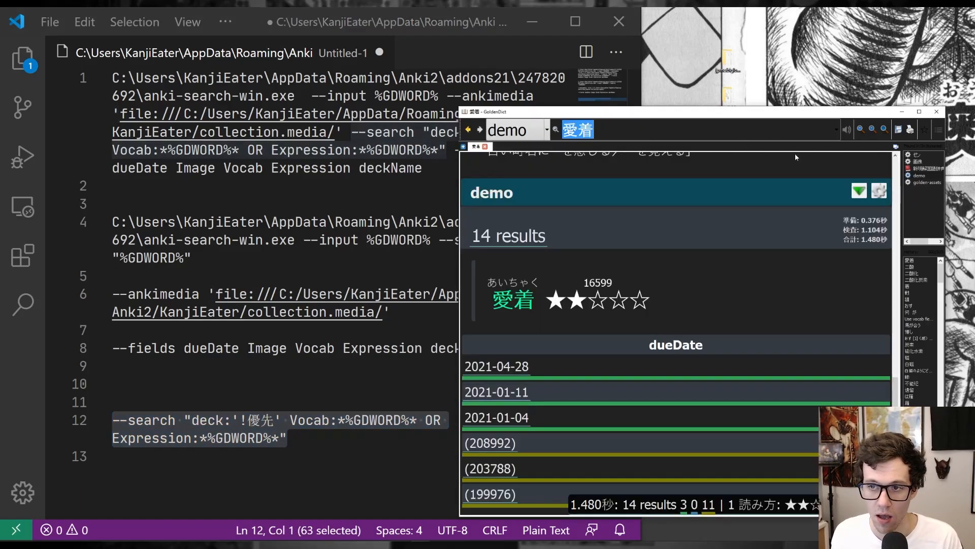
{"action": "left_click", "coordinate": [939, 129]}
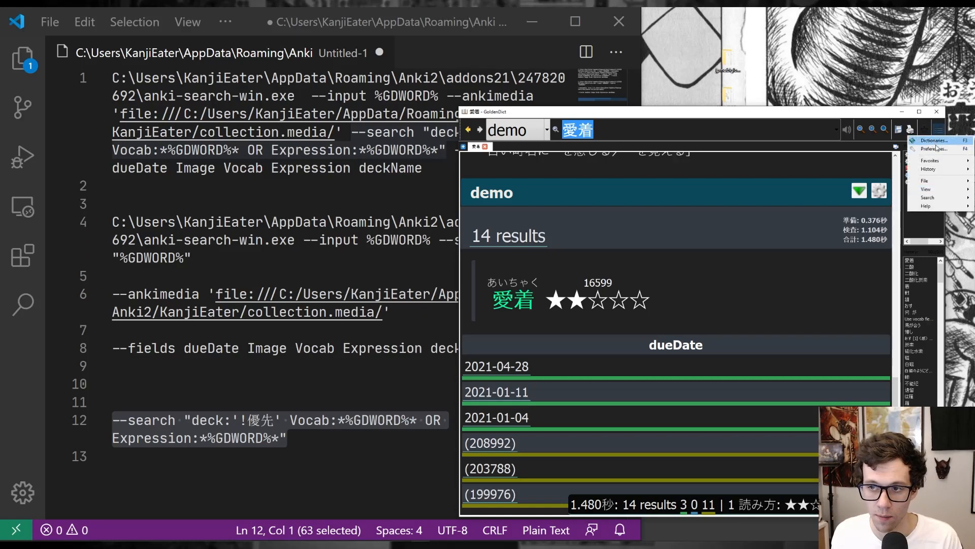
{"action": "left_click", "coordinate": [935, 141]}
{"action": "left_click", "coordinate": [753, 239]}
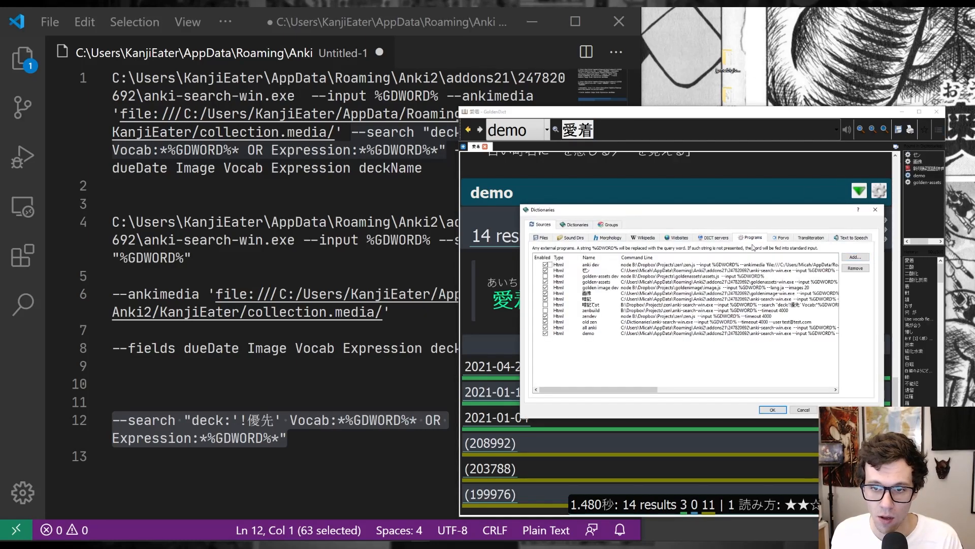
Step: Replace the demo program's --search argument with the copied one, save the settings, and check the demo entry for 愛着
{"action": "left_click_drag", "start_coordinate": [598, 389], "coordinate": [688, 360]}
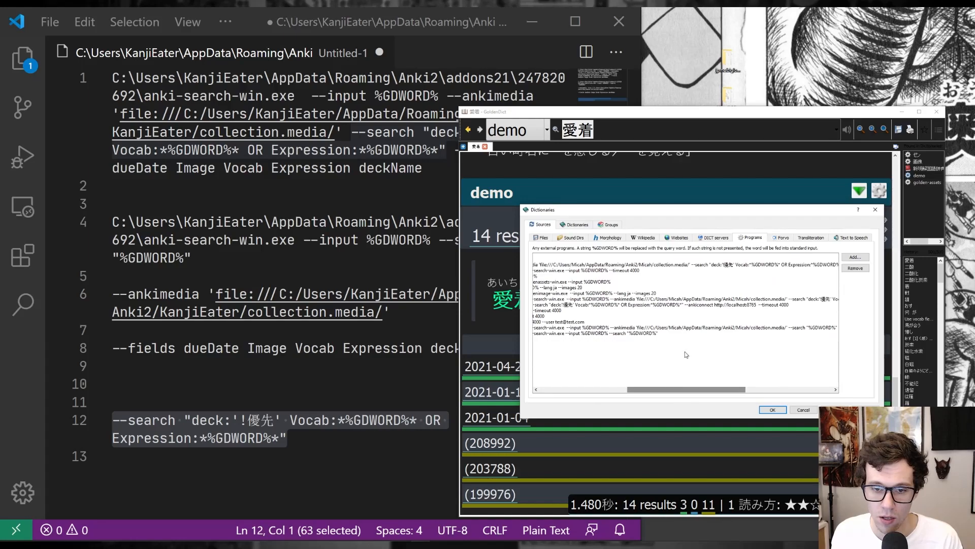
{"action": "left_click", "coordinate": [679, 333]}
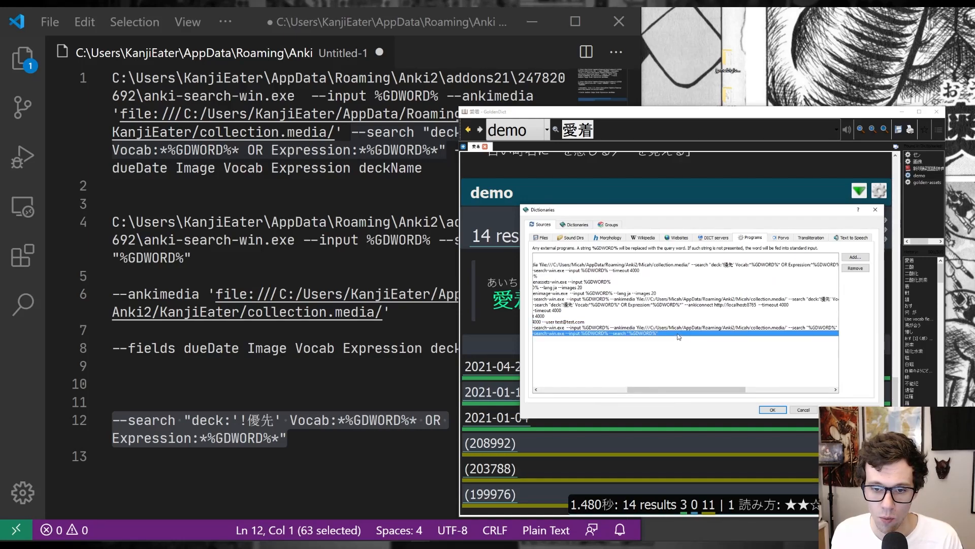
{"action": "double_click", "coordinate": [674, 333]}
{"action": "left_click_drag", "start_coordinate": [675, 334], "coordinate": [613, 335]}
{"action": "key", "text": "ctrl+v"}
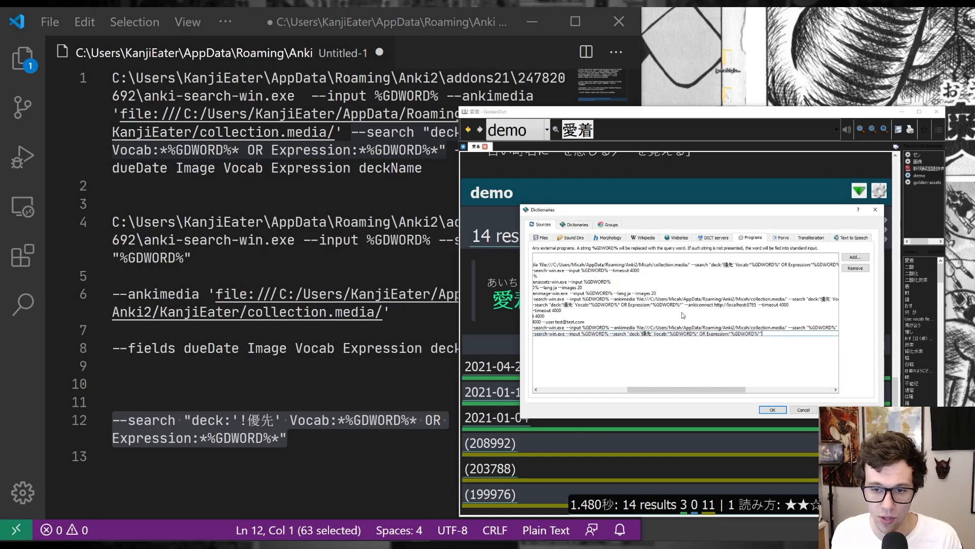
{"action": "left_click", "coordinate": [773, 409]}
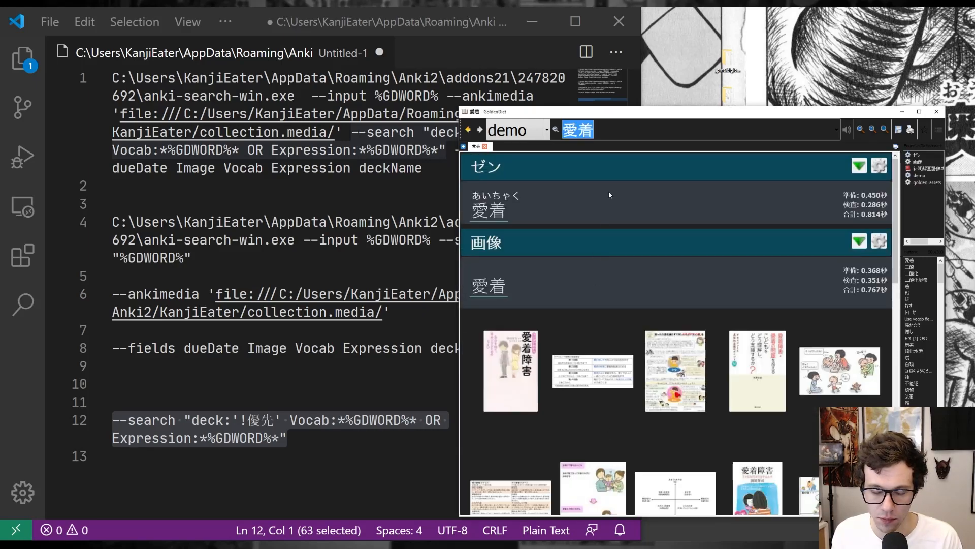
{"action": "left_click", "coordinate": [833, 504]}
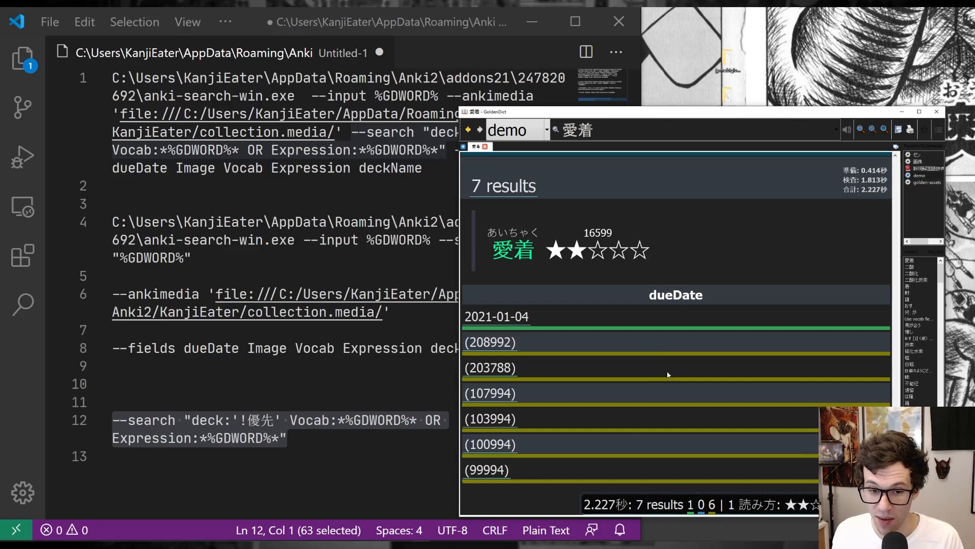
{"action": "left_click", "coordinate": [626, 132]}
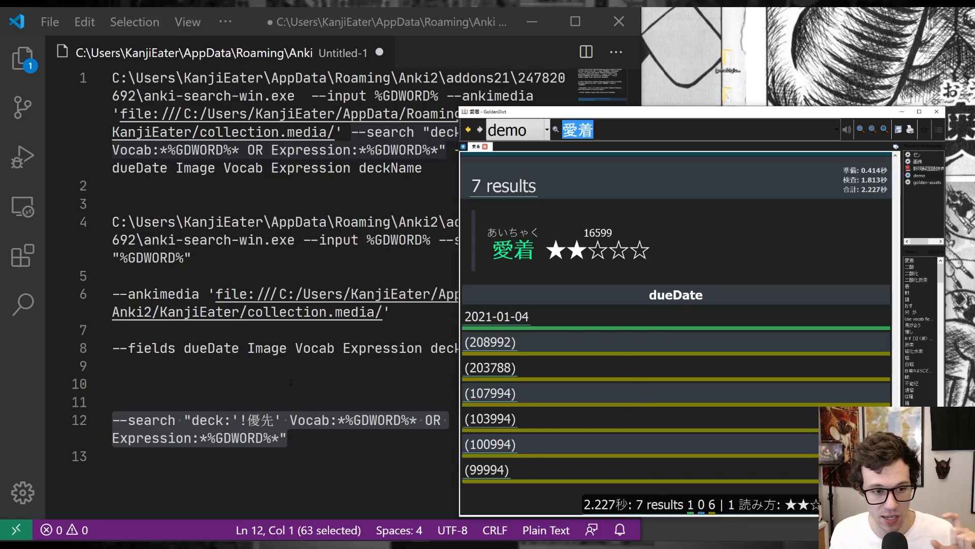
Step: Move the --search argument from line 12 in VS Code into the line 4 command, replacing --search "%GDWORD%"
{"action": "left_click", "coordinate": [290, 456]}
{"action": "left_click_drag", "start_coordinate": [288, 438], "coordinate": [95, 420]}
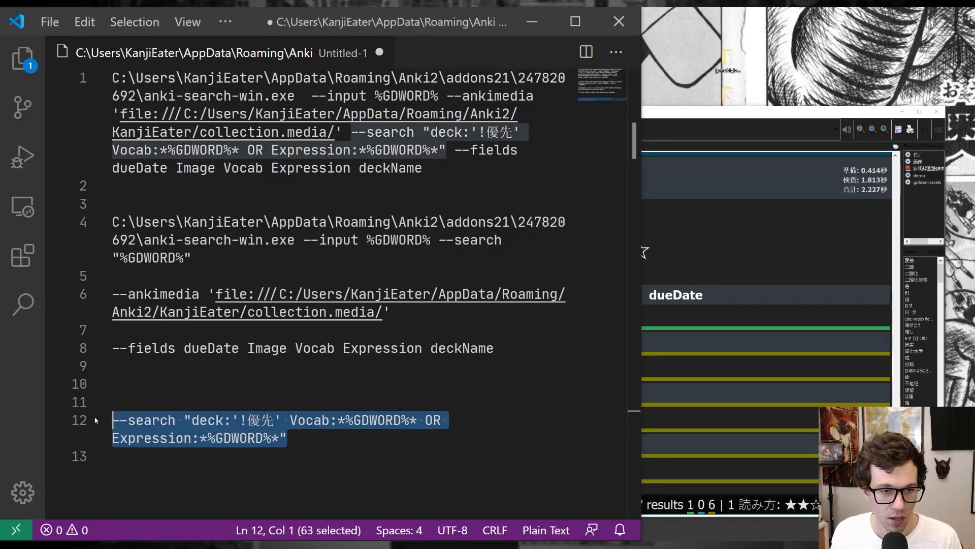
{"action": "key", "text": "ctrl+x"}
{"action": "left_click_drag", "start_coordinate": [438, 239], "coordinate": [449, 261]}
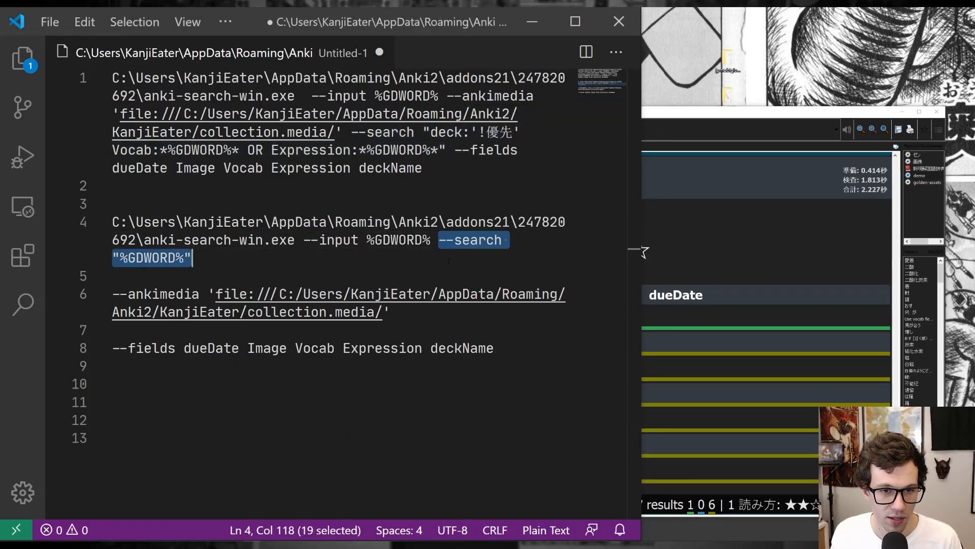
{"action": "key", "text": "ctrl+v"}
{"action": "left_click", "coordinate": [284, 420]}
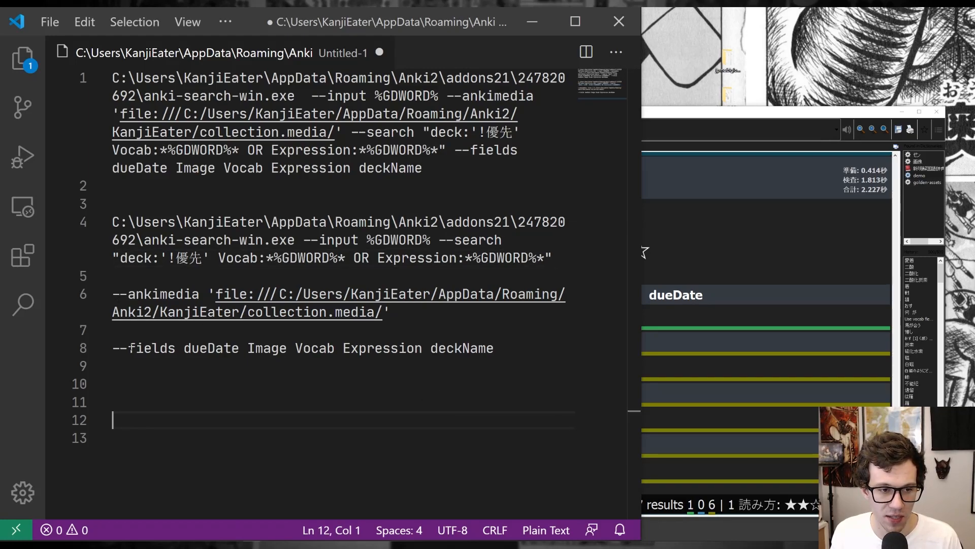
Step: Move --fields dueDate Image Vocab Expression deckName from line 8 to the end of the line 4 command
{"action": "left_click_drag", "start_coordinate": [112, 348], "coordinate": [495, 348]}
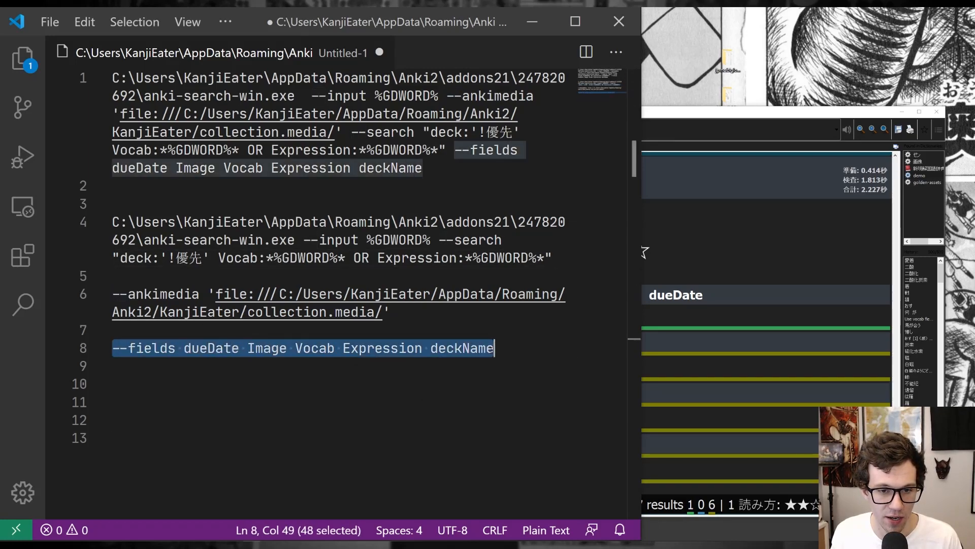
{"action": "key", "text": "ctrl+x"}
{"action": "left_click", "coordinate": [564, 248]}
{"action": "key", "text": "ctrl+v"}
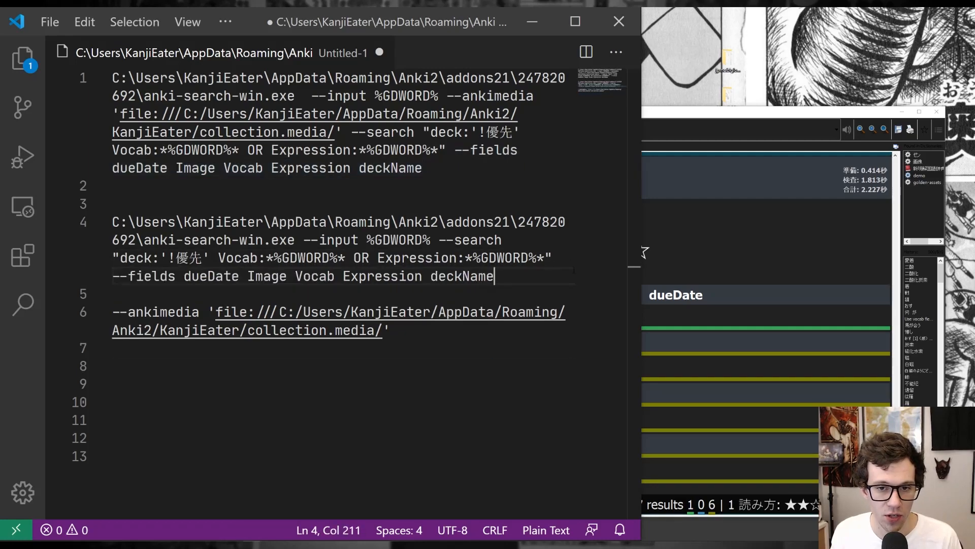
{"action": "left_click", "coordinate": [463, 349]}
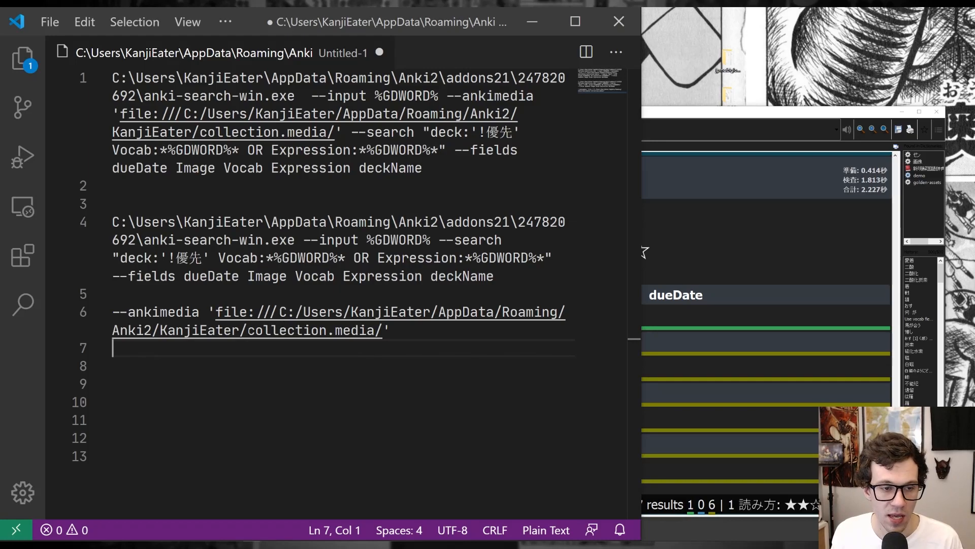
{"action": "left_click", "coordinate": [264, 384]}
Step: Compare the Vocab, Expression and dueDate fields in the line 4 command with the card fields in the Anki browser
{"action": "left_click_drag", "start_coordinate": [295, 276], "coordinate": [424, 276]}
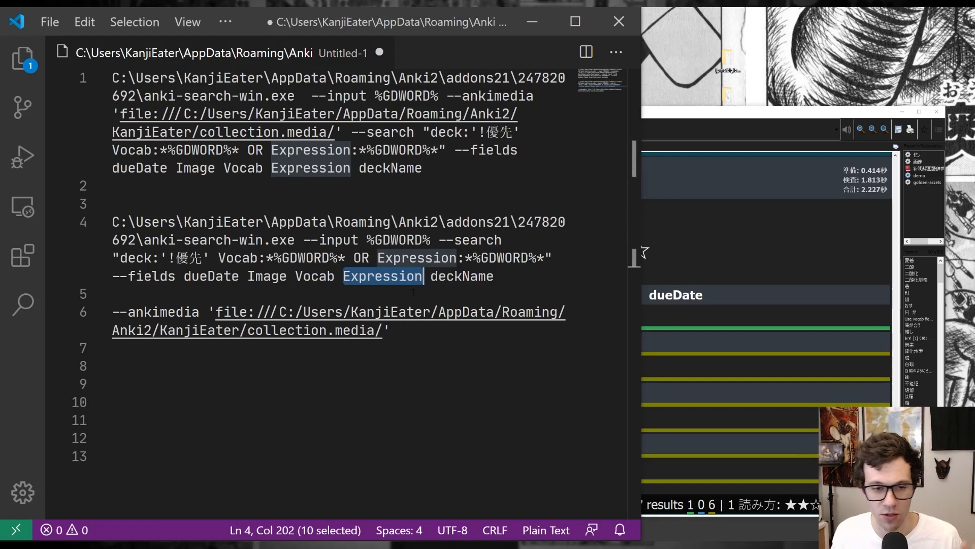
{"action": "left_click", "coordinate": [344, 277]}
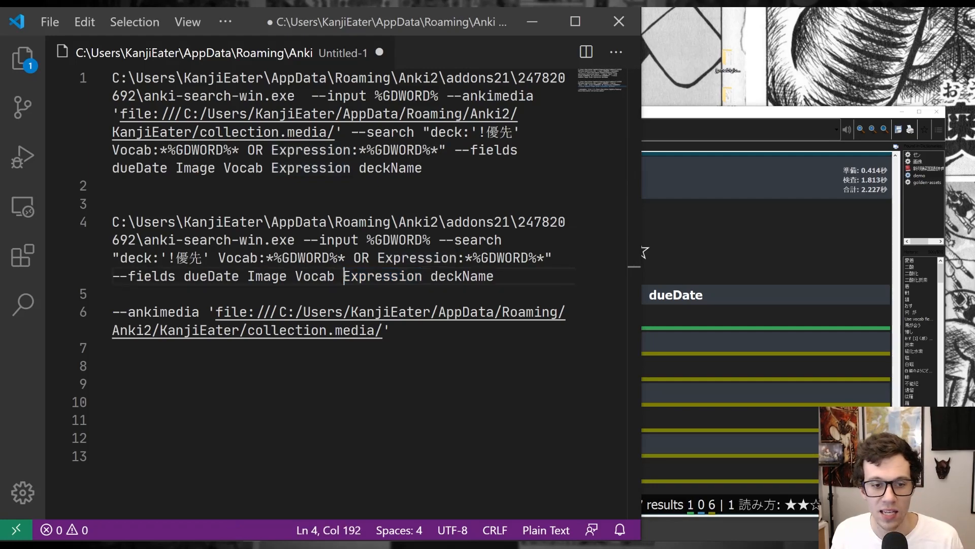
{"action": "left_click", "coordinate": [141, 546]}
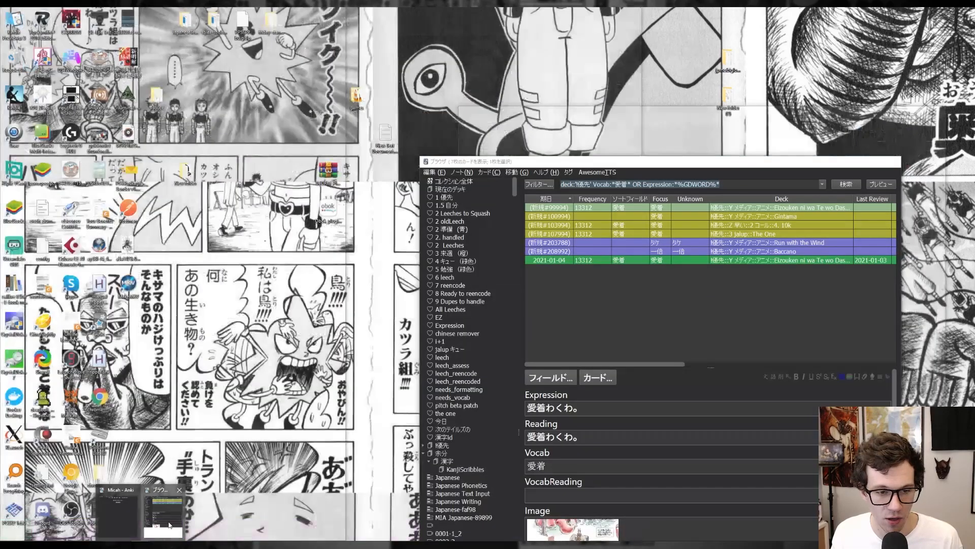
{"action": "left_click", "coordinate": [169, 525]}
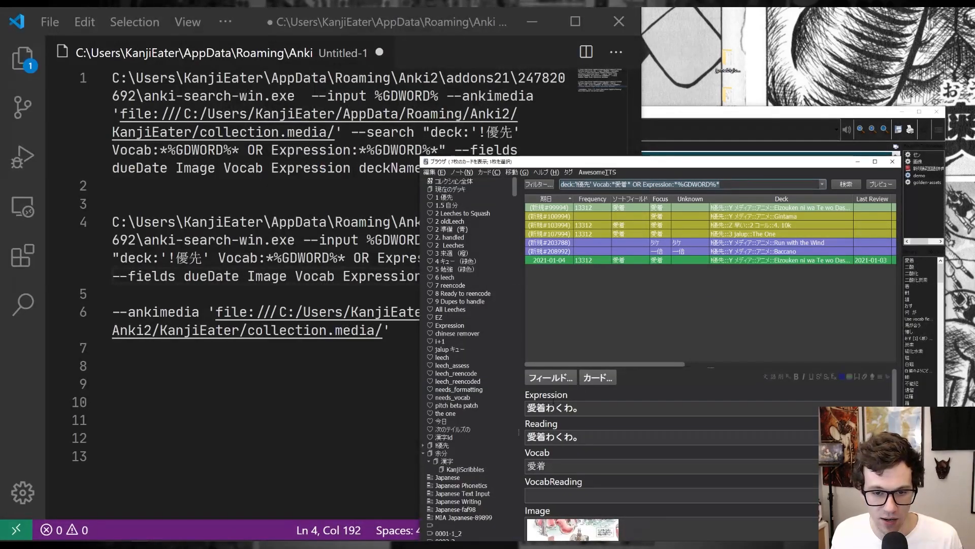
{"action": "left_click", "coordinate": [299, 365]}
{"action": "double_click", "coordinate": [209, 277]}
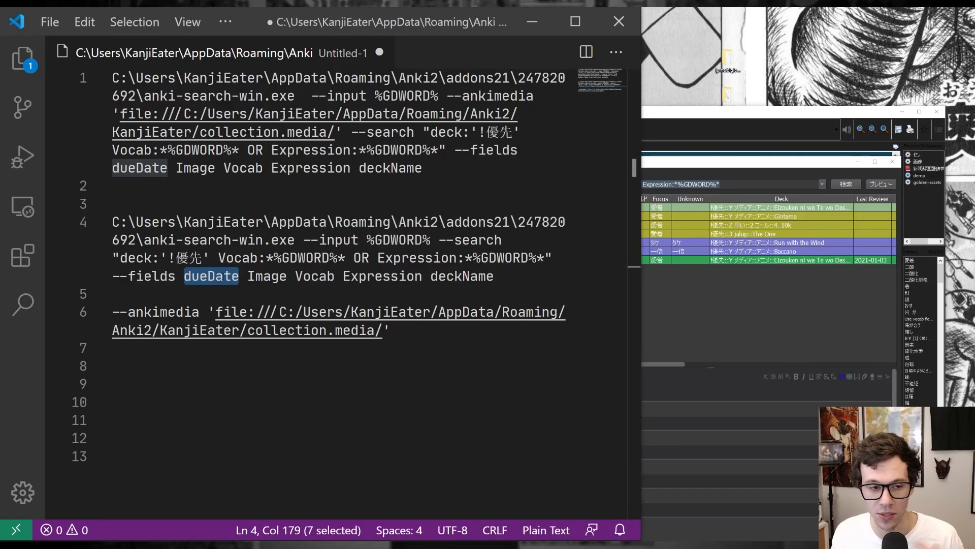
Step: Read the README's --fields documentation on the Image special field, custom note type fields and card fields
{"action": "left_click_drag", "start_coordinate": [252, 15], "coordinate": [497, 84]}
{"action": "scroll", "coordinate": [109, 213], "scroll_direction": "up", "scroll_amount": 6}
{"action": "scroll", "coordinate": [121, 254], "scroll_direction": "down", "scroll_amount": 10}
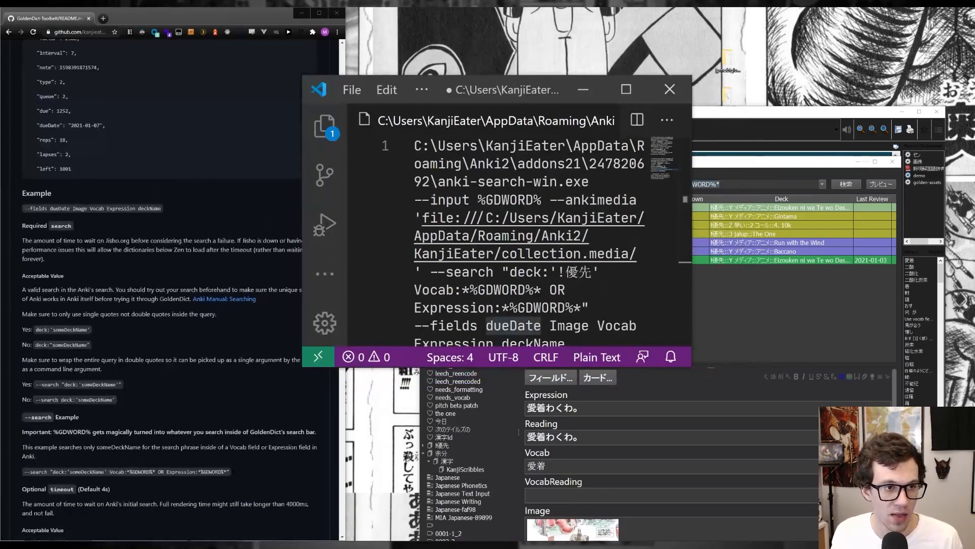
{"action": "left_click_drag", "start_coordinate": [76, 406], "coordinate": [31, 275]}
{"action": "left_click", "coordinate": [52, 385]}
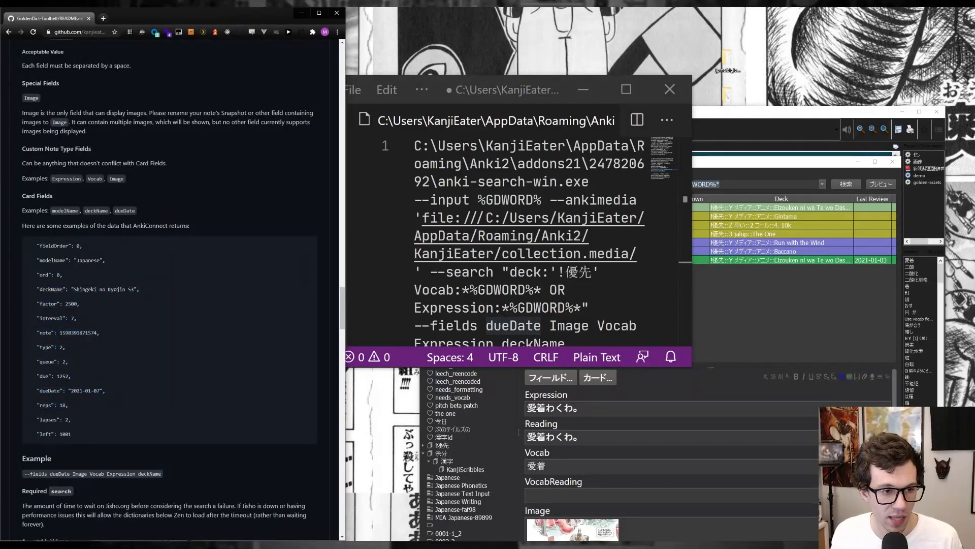
{"action": "left_click_drag", "start_coordinate": [558, 80], "coordinate": [1, 165]}
Step: Select the --fields argument at the end of the line 4 command and open GoldenDict's dictionary settings
{"action": "left_click", "coordinate": [245, 331]}
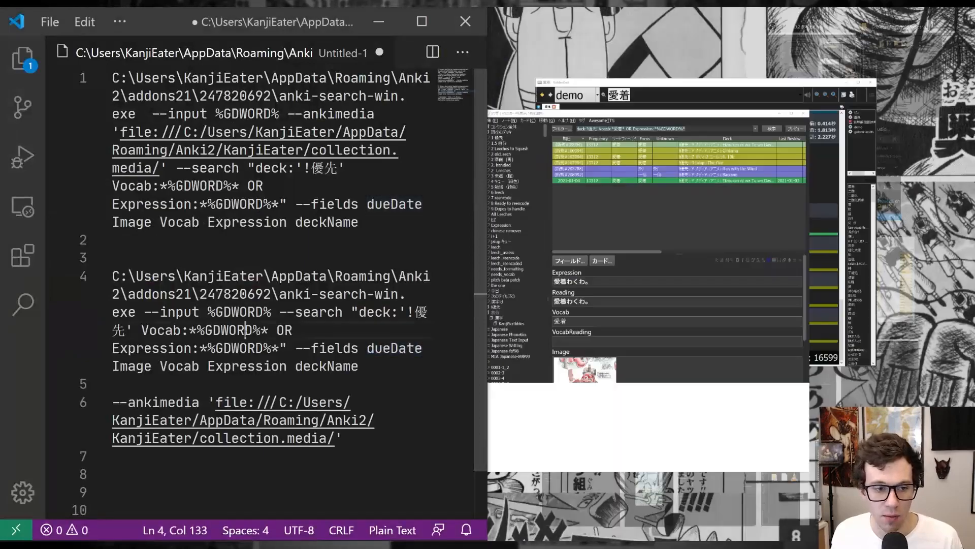
{"action": "left_click", "coordinate": [331, 385]}
{"action": "left_click_drag", "start_coordinate": [361, 366], "coordinate": [296, 348]}
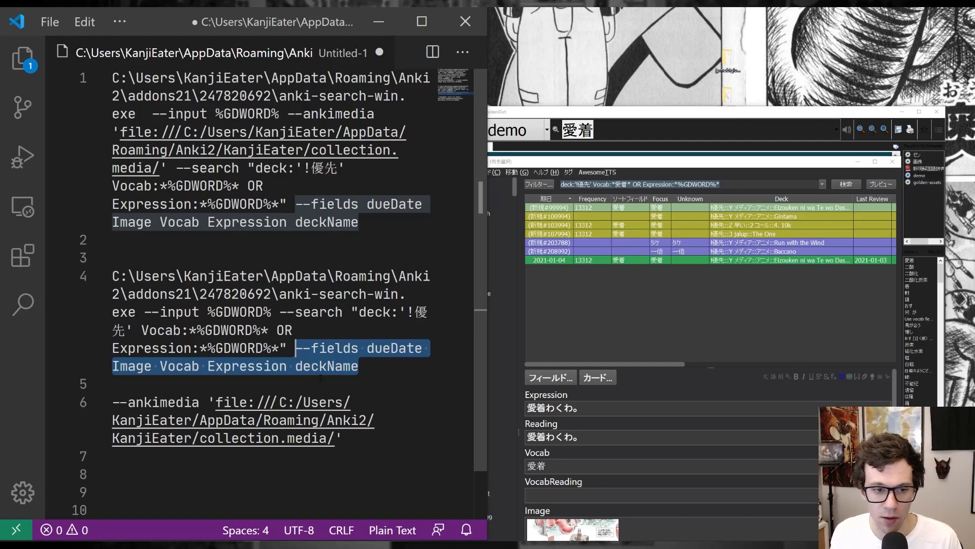
{"action": "left_click", "coordinate": [726, 130]}
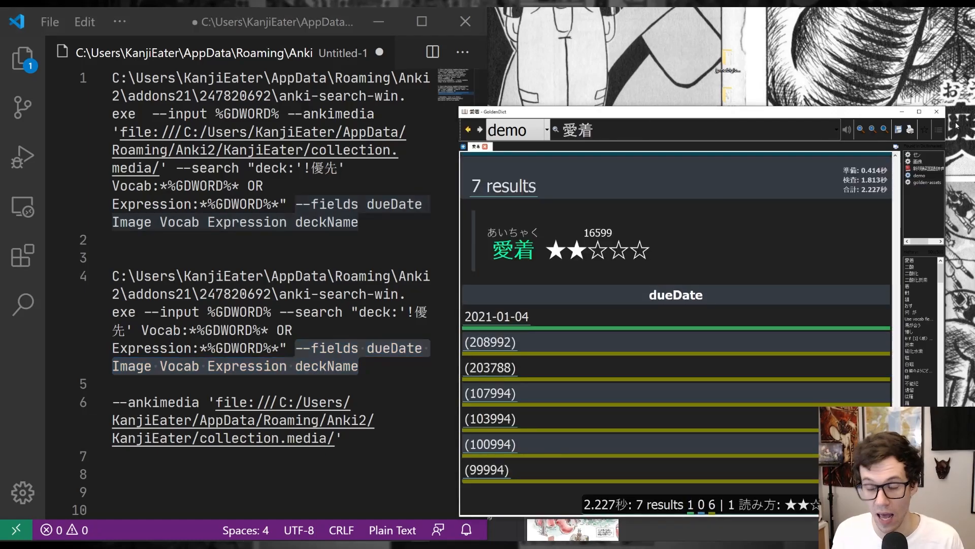
{"action": "left_click", "coordinate": [938, 131]}
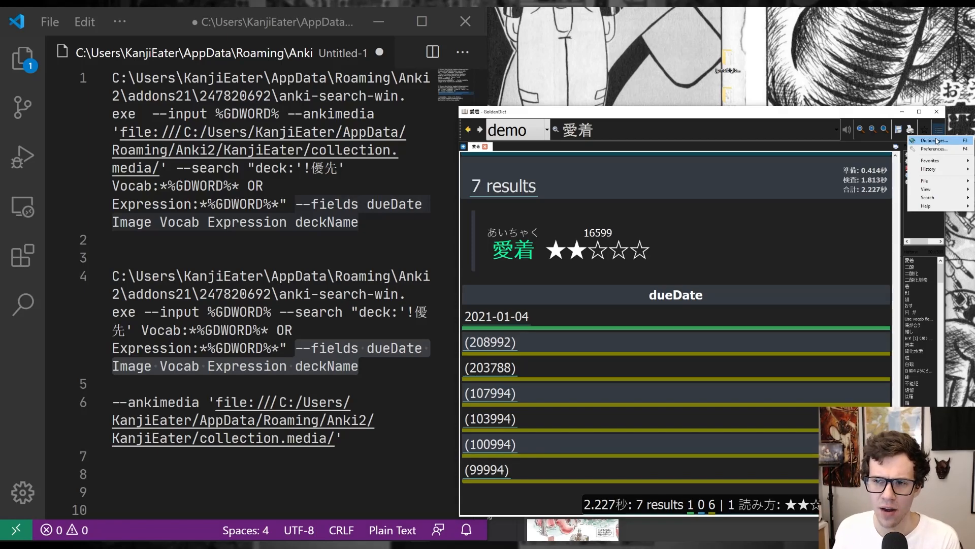
{"action": "left_click", "coordinate": [935, 141]}
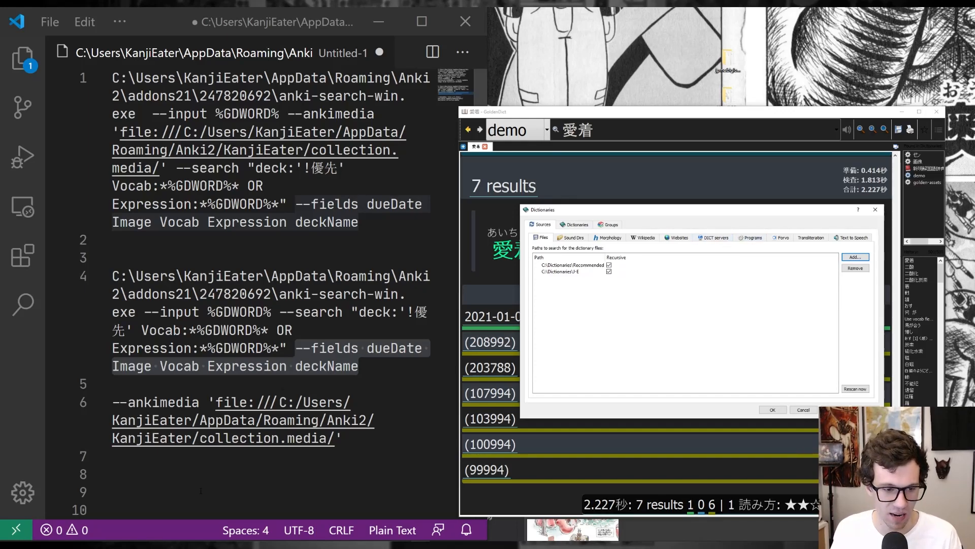
Step: List the current deck's cards in the Anki browser and compare the window with GoldenDict's dictionary settings
{"action": "left_click", "coordinate": [141, 545]}
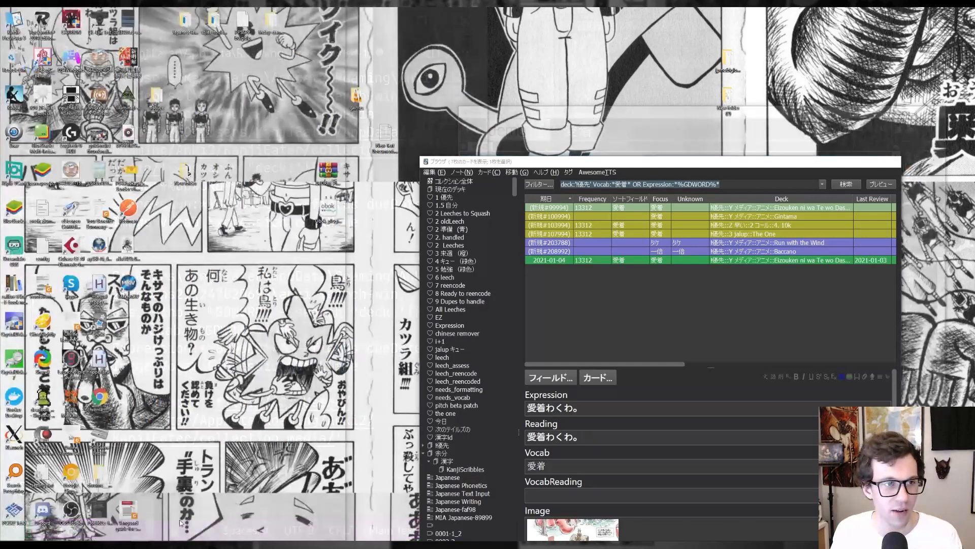
{"action": "left_click", "coordinate": [172, 516]}
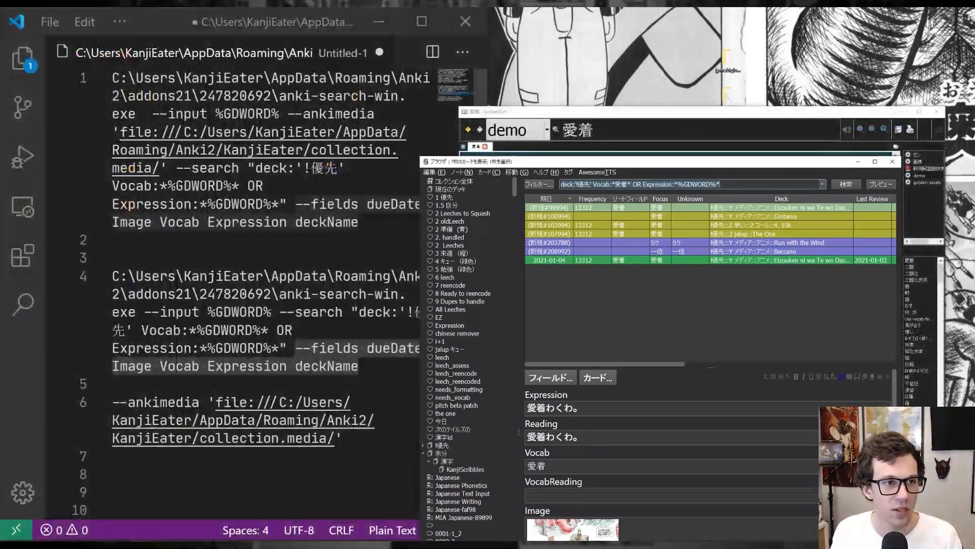
{"action": "left_click", "coordinate": [450, 189]}
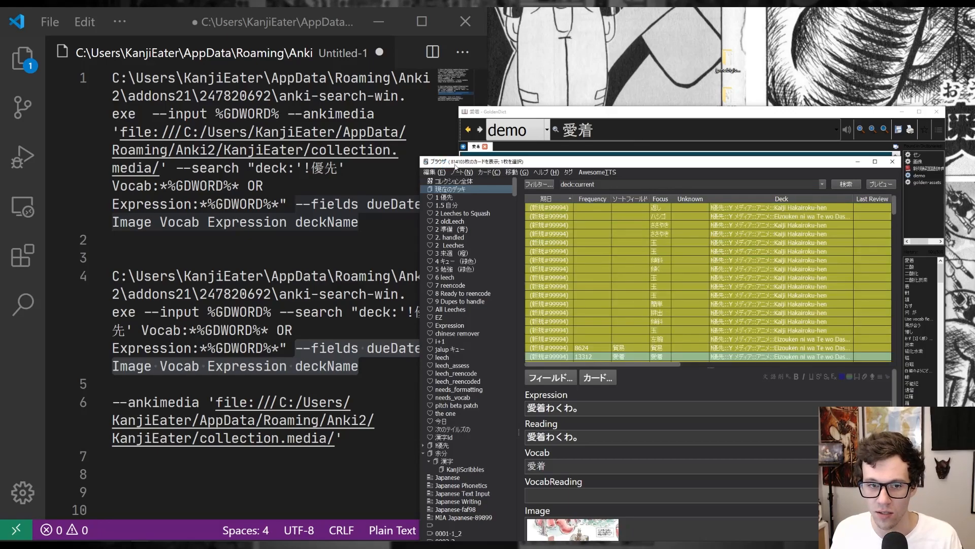
{"action": "left_click", "coordinate": [624, 116]}
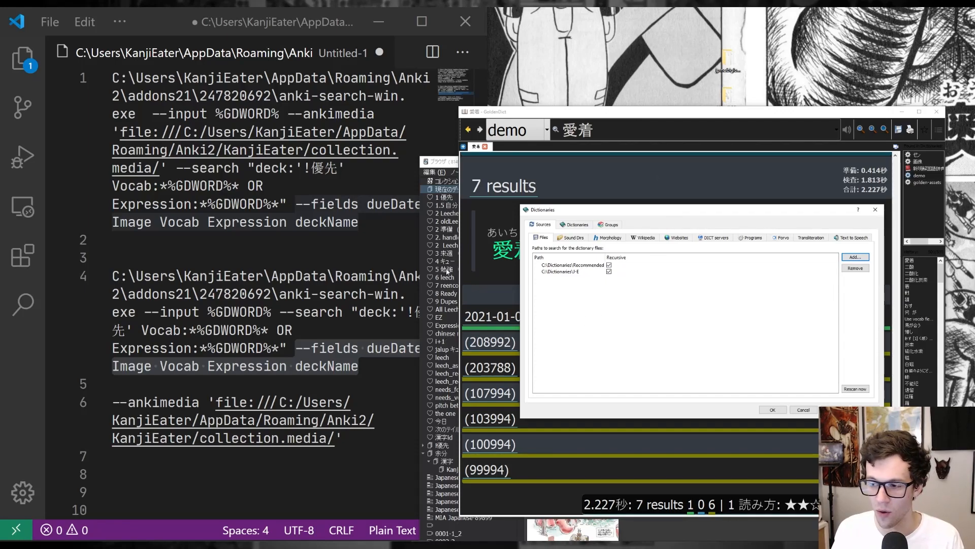
{"action": "left_click", "coordinate": [438, 161]}
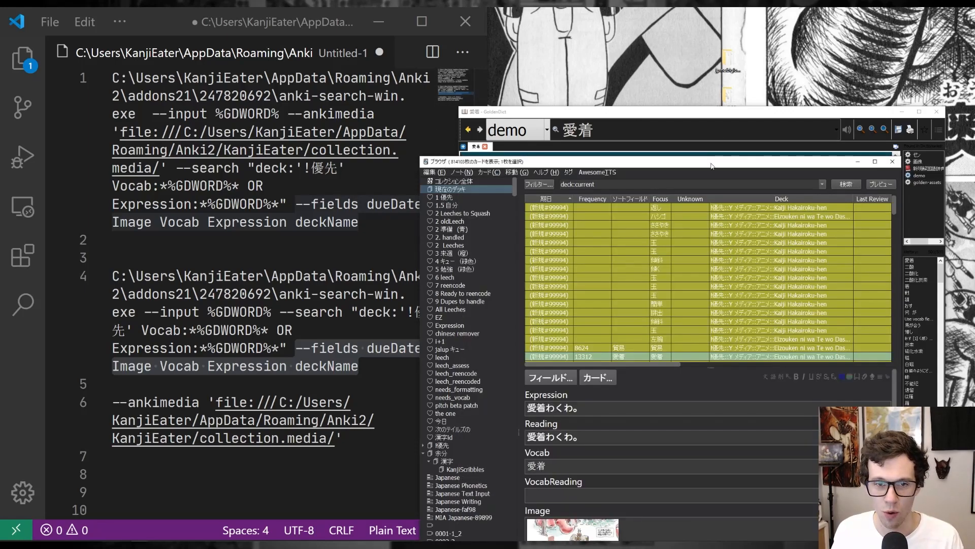
Step: Append "--fields dueDate Image Vocab Expression deckName" to the demo program's command line and apply the dictionary settings
{"action": "left_click", "coordinate": [857, 162]}
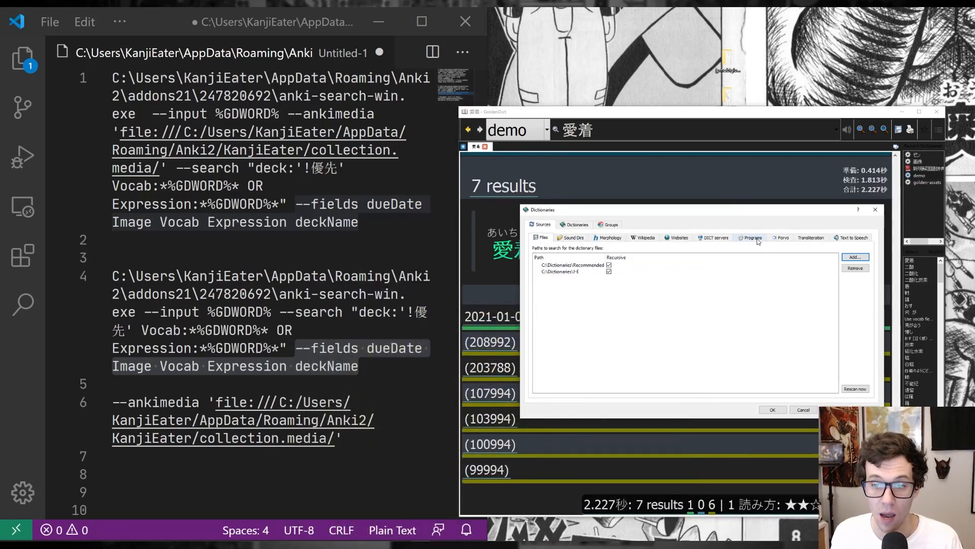
{"action": "left_click", "coordinate": [653, 334]}
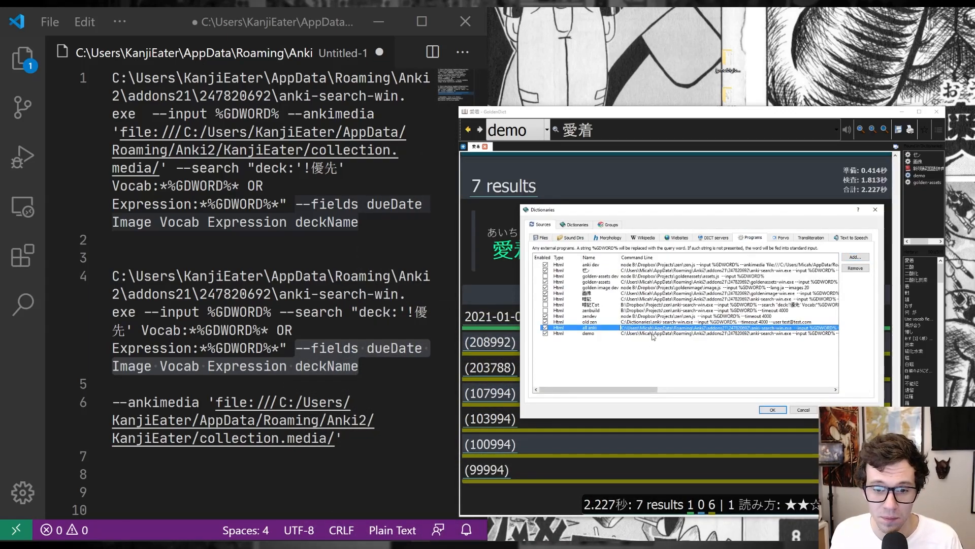
{"action": "double_click", "coordinate": [653, 334]}
{"action": "left_click", "coordinate": [694, 331]}
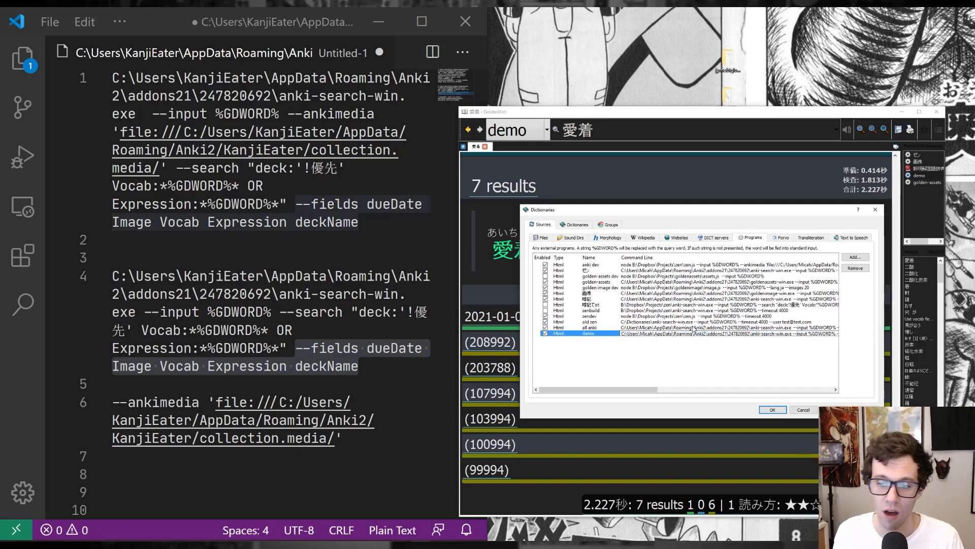
{"action": "left_click_drag", "start_coordinate": [627, 391], "coordinate": [748, 388]}
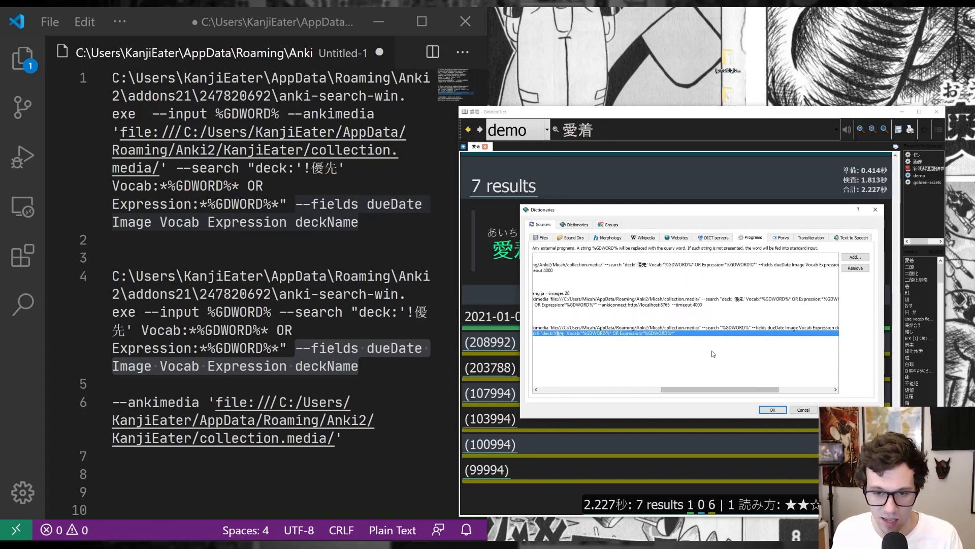
{"action": "double_click", "coordinate": [677, 334]}
{"action": "left_click", "coordinate": [680, 333]}
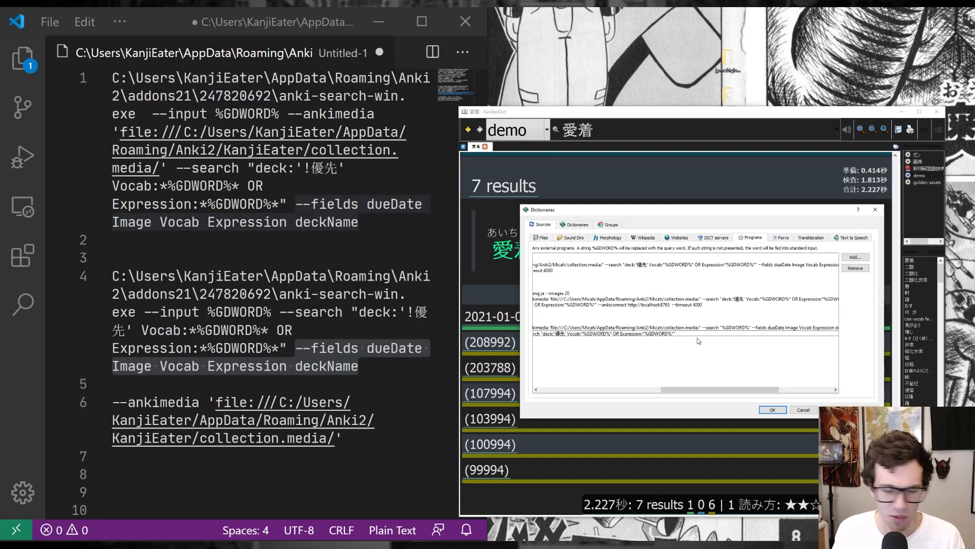
{"action": "key", "text": "ctrl+v"}
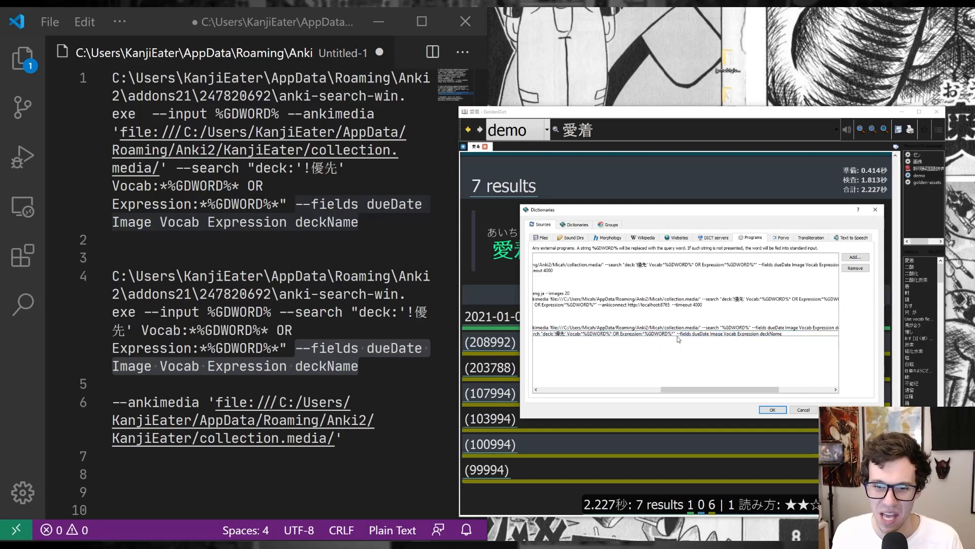
{"action": "left_click_drag", "start_coordinate": [676, 333], "coordinate": [800, 333]}
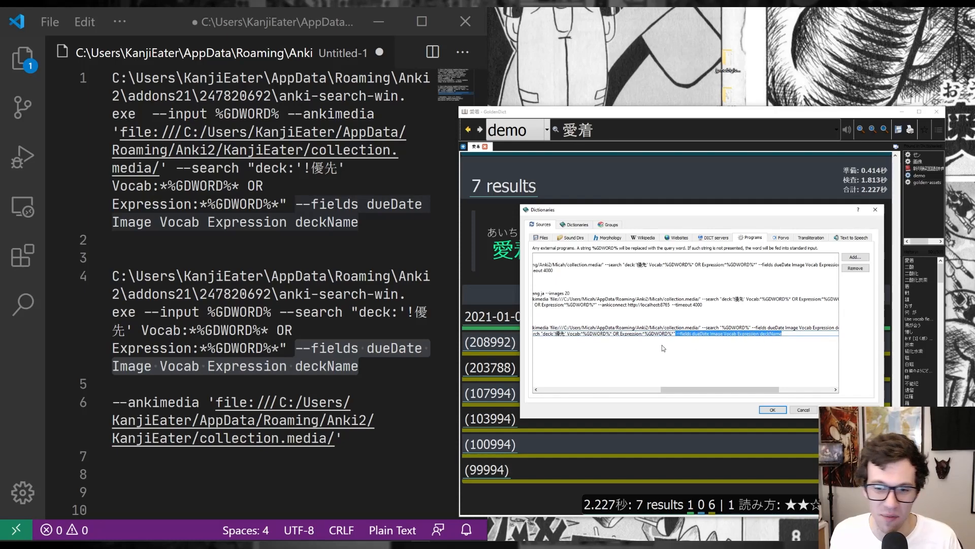
{"action": "left_click", "coordinate": [802, 334]}
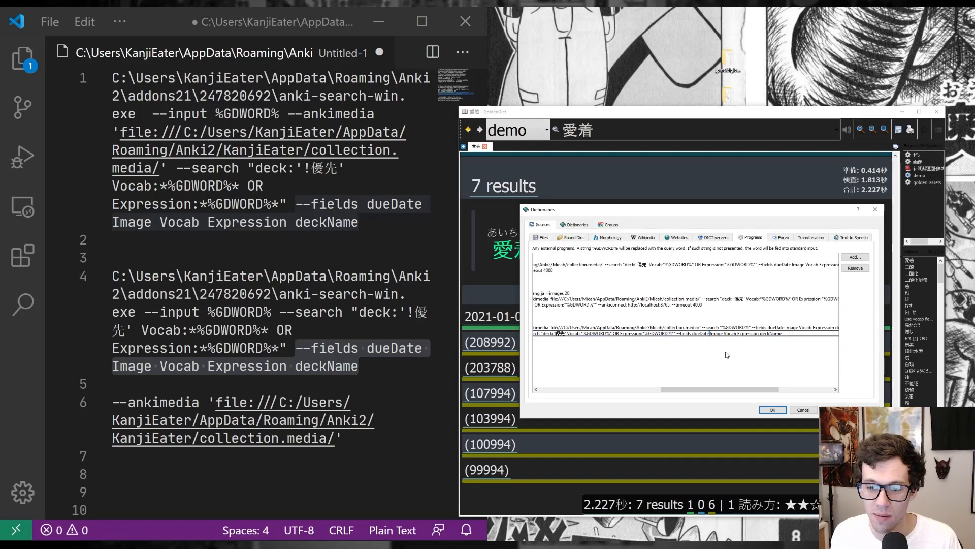
{"action": "key", "text": "Return"}
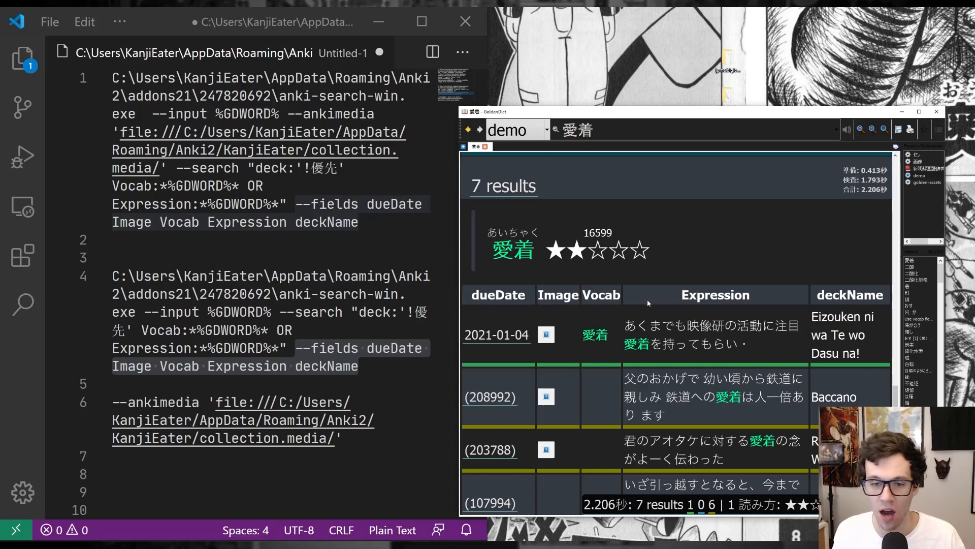
Step: Check the Image column in the demo results for 愛着
{"action": "left_click_drag", "start_coordinate": [579, 295], "coordinate": [541, 295]}
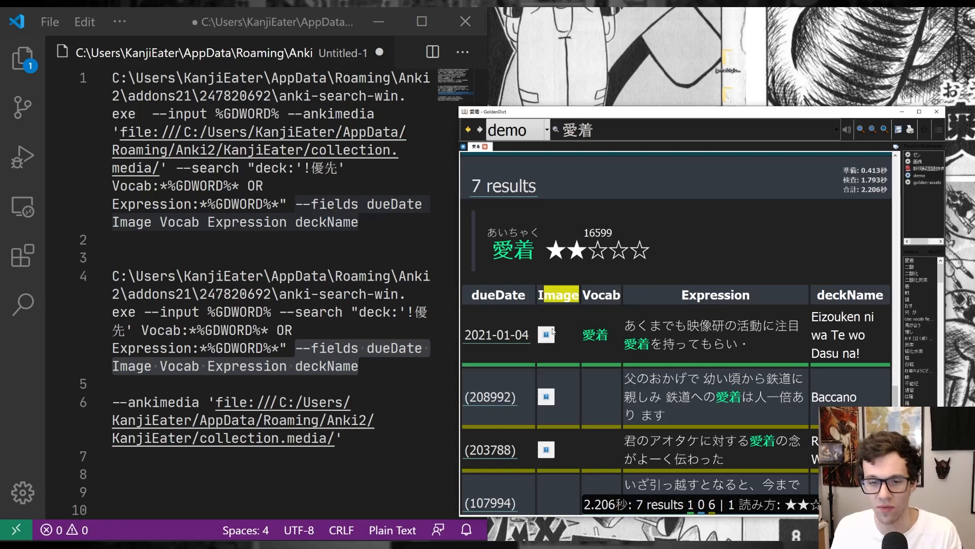
{"action": "left_click", "coordinate": [595, 311]}
{"action": "left_click_drag", "start_coordinate": [579, 299], "coordinate": [544, 296]}
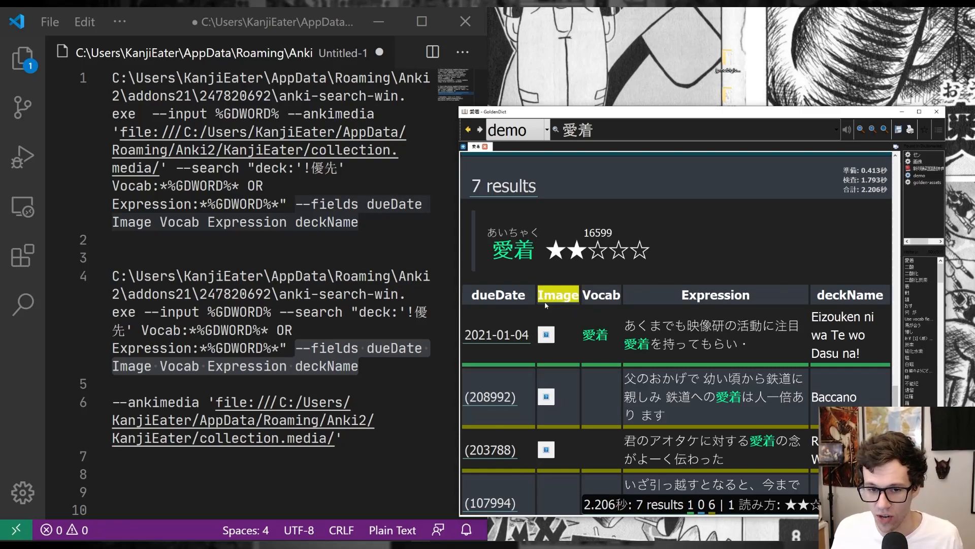
{"action": "left_click", "coordinate": [567, 345]}
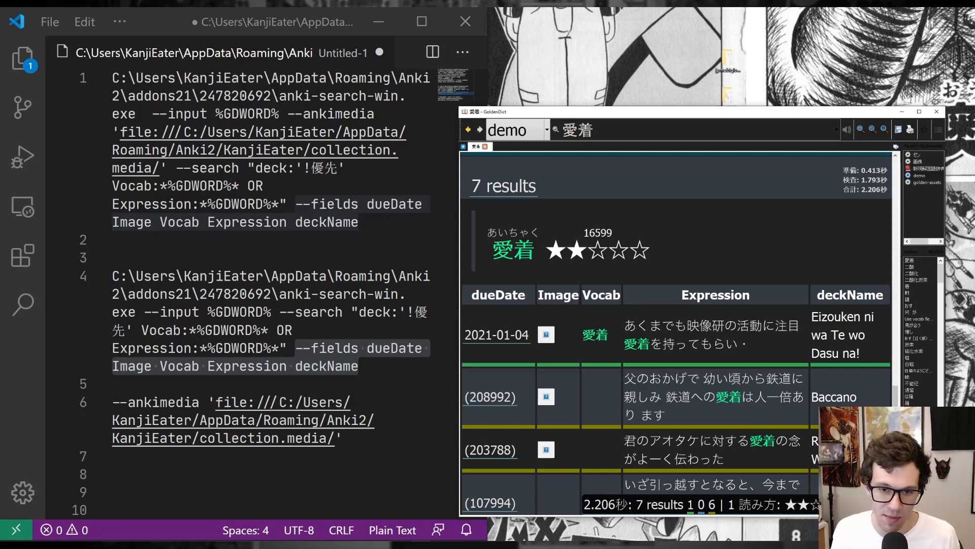
Step: Copy the complete --ankimedia argument from line 6 of the text file
{"action": "left_click_drag", "start_coordinate": [351, 444], "coordinate": [158, 421]}
{"action": "left_click", "coordinate": [116, 492]}
{"action": "left_click_drag", "start_coordinate": [344, 440], "coordinate": [104, 401]}
{"action": "key", "text": "ctrl+c"}
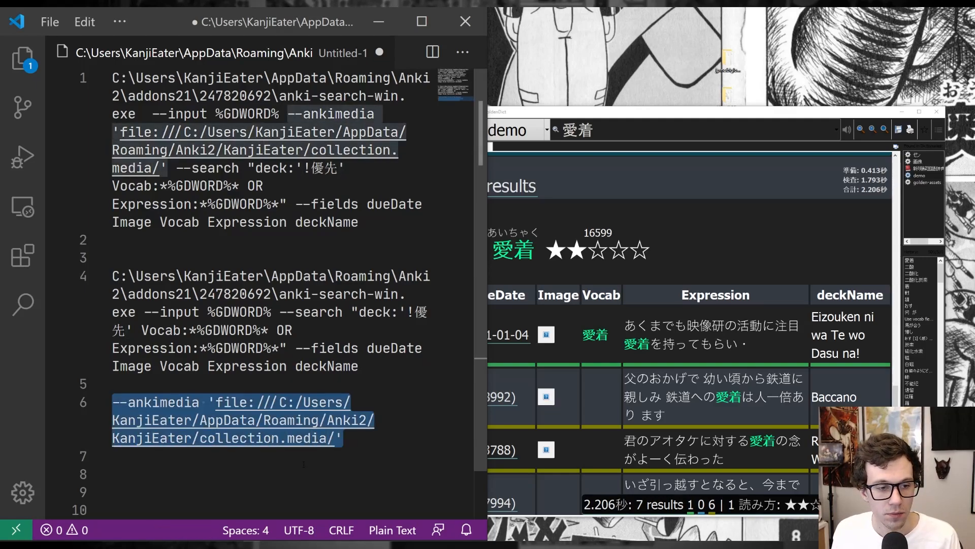
{"action": "key", "text": "Left"}
{"action": "key", "text": "Left"}
{"action": "key", "text": "Left"}
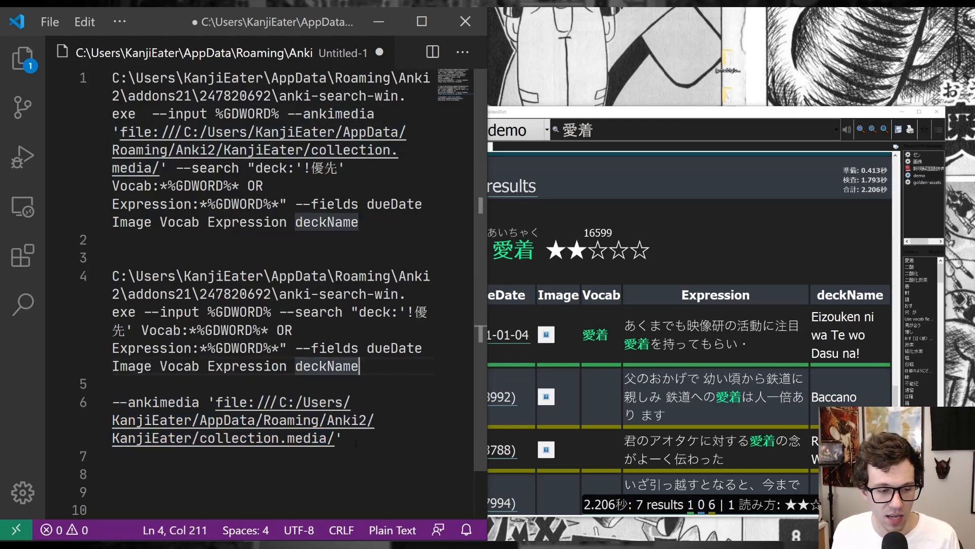
{"action": "left_click", "coordinate": [355, 444]}
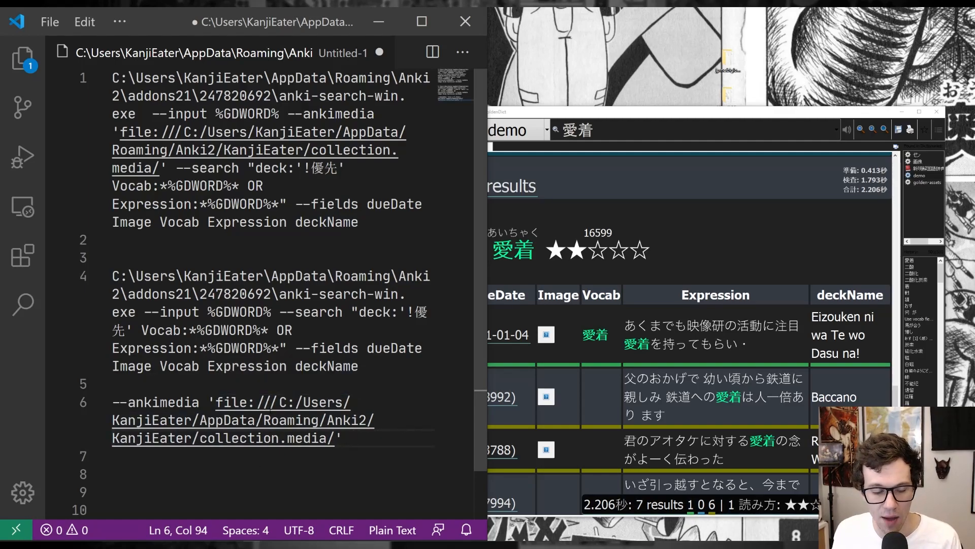
Step: Examine the file:/// prefix, the forward-slash path to the collection.media folder and its trailing slash in the line 6 --ankimedia argument
{"action": "left_click_drag", "start_coordinate": [267, 402], "coordinate": [224, 402]}
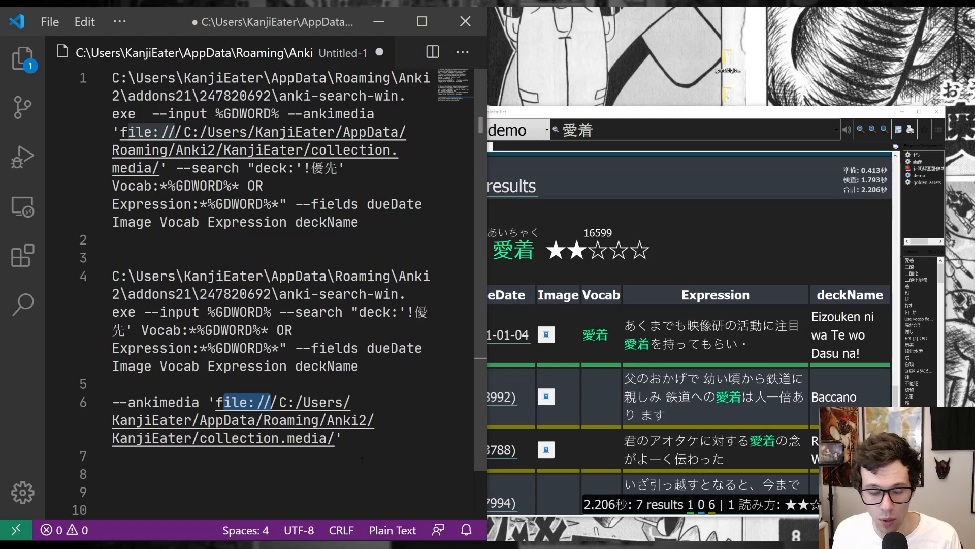
{"action": "left_click", "coordinate": [231, 420]}
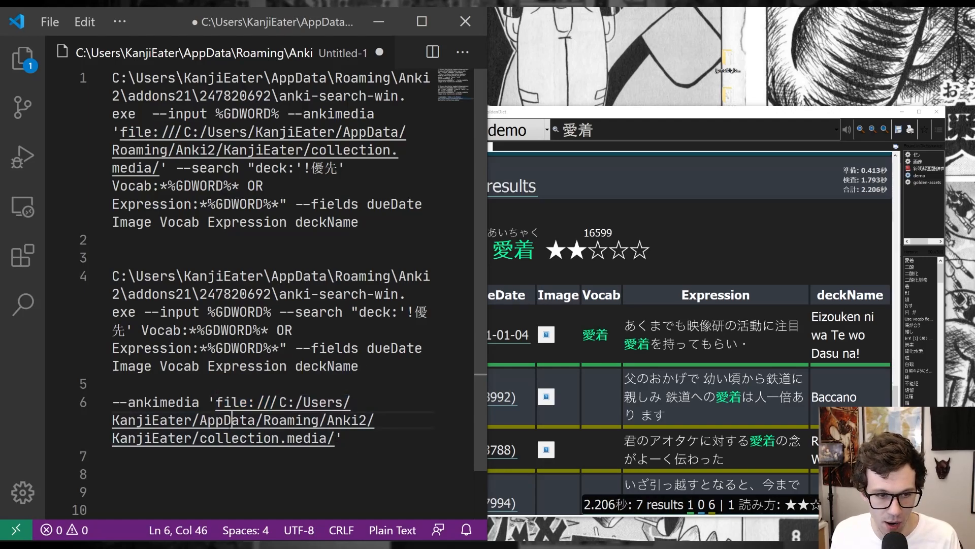
{"action": "left_click_drag", "start_coordinate": [215, 402], "coordinate": [272, 403]}
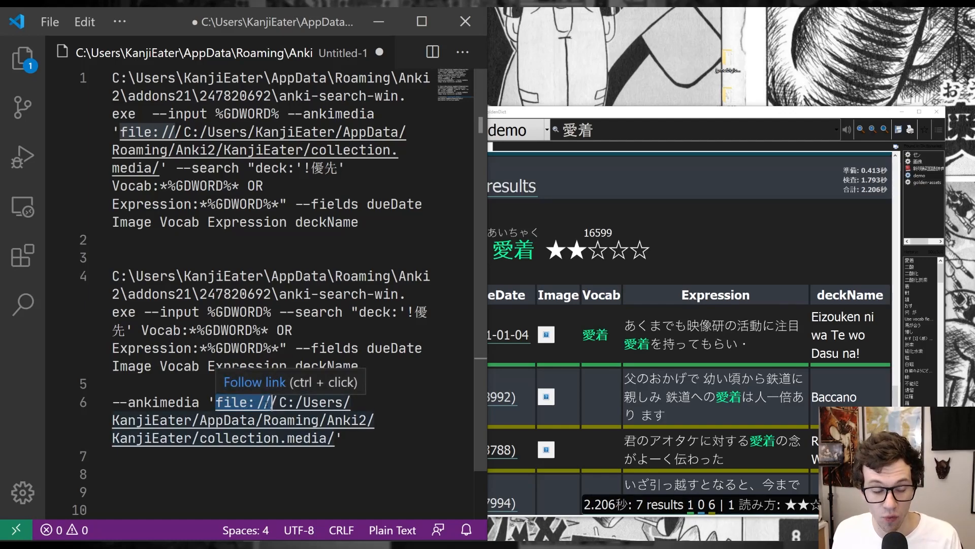
{"action": "left_click", "coordinate": [272, 403]}
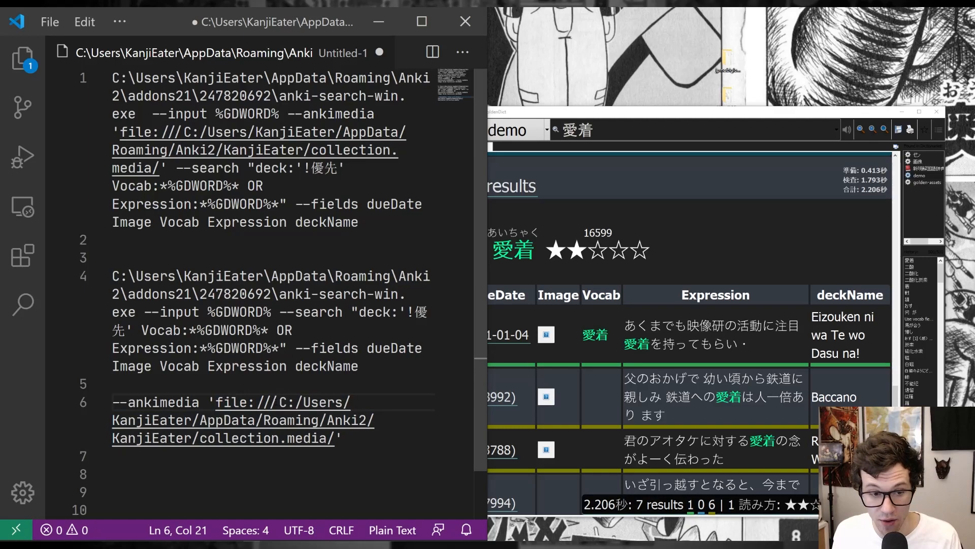
{"action": "left_click_drag", "start_coordinate": [279, 402], "coordinate": [334, 446]}
{"action": "left_click", "coordinate": [274, 422]}
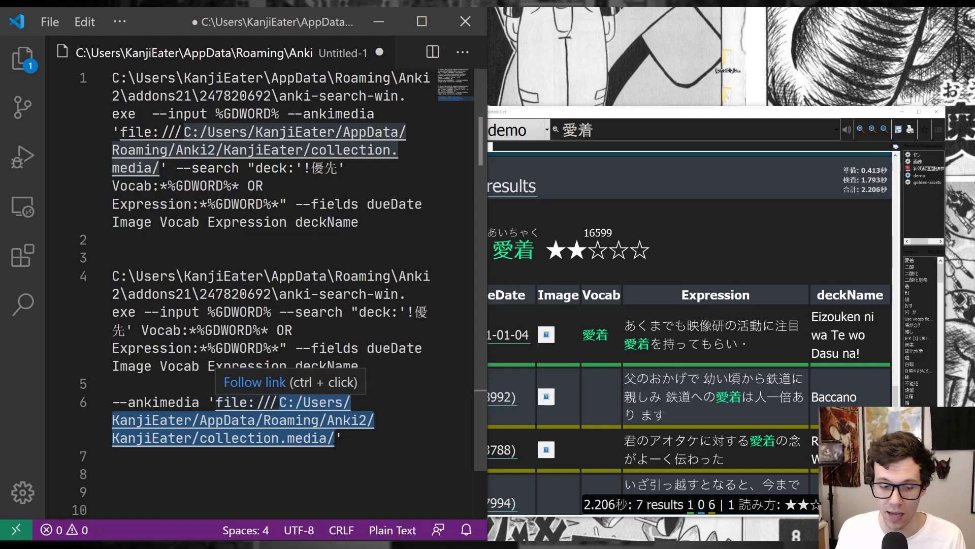
{"action": "left_click", "coordinate": [335, 440]}
{"action": "left_click_drag", "start_coordinate": [327, 438], "coordinate": [335, 438]}
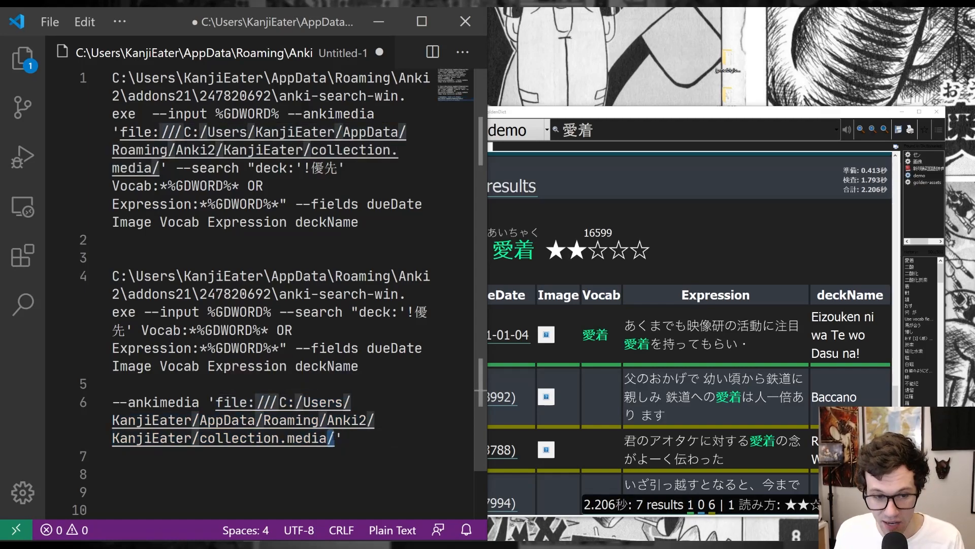
{"action": "left_click", "coordinate": [342, 462]}
{"action": "left_click_drag", "start_coordinate": [335, 438], "coordinate": [280, 402]}
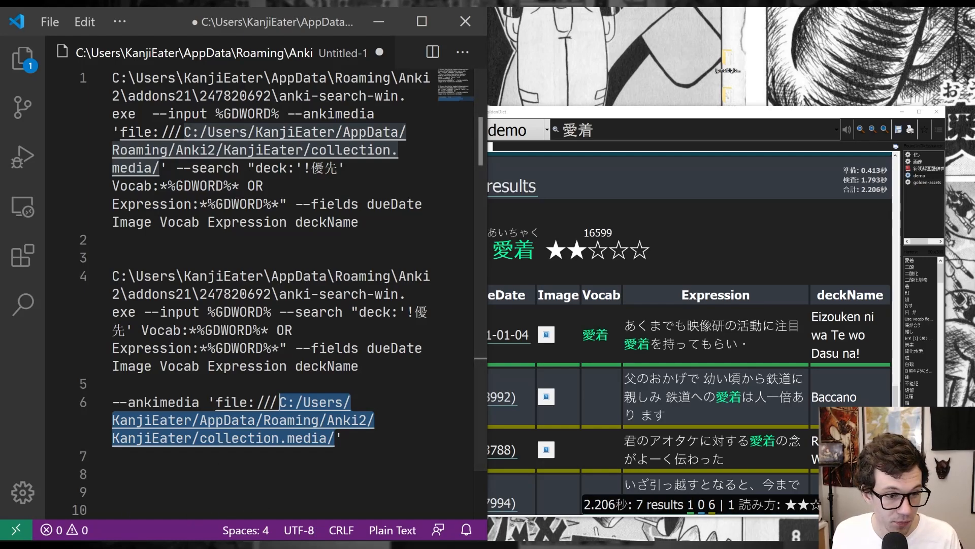
{"action": "mouse_move", "coordinate": [170, 545]}
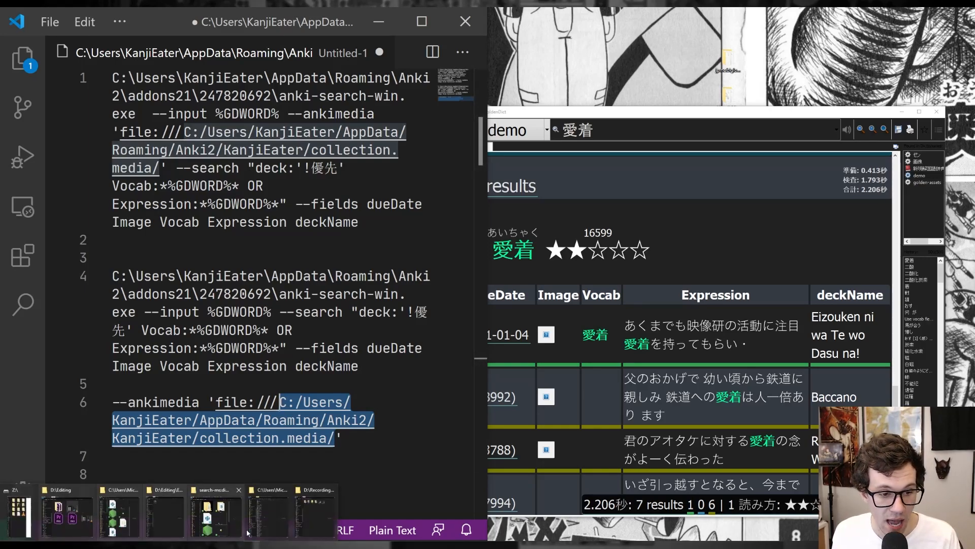
{"action": "mouse_move", "coordinate": [312, 520]}
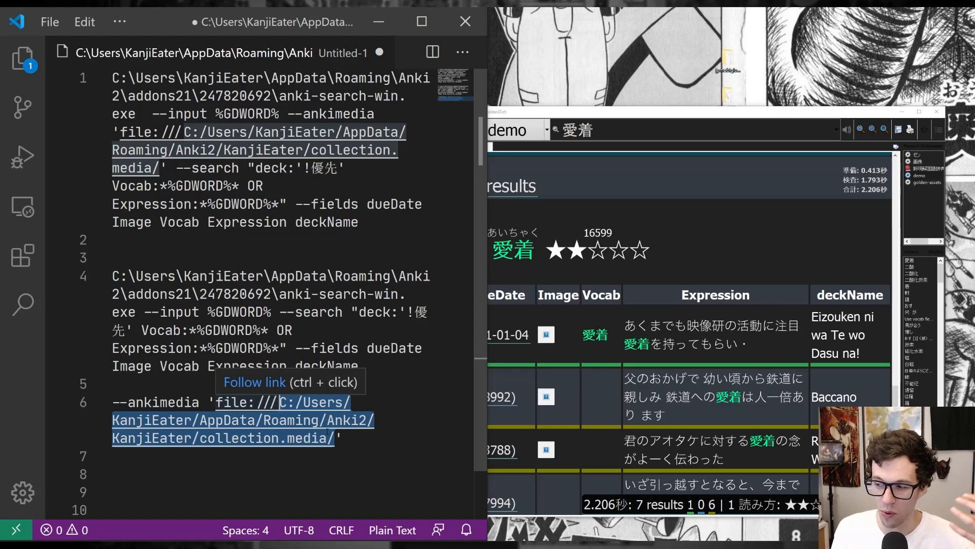
{"action": "left_click", "coordinate": [361, 440]}
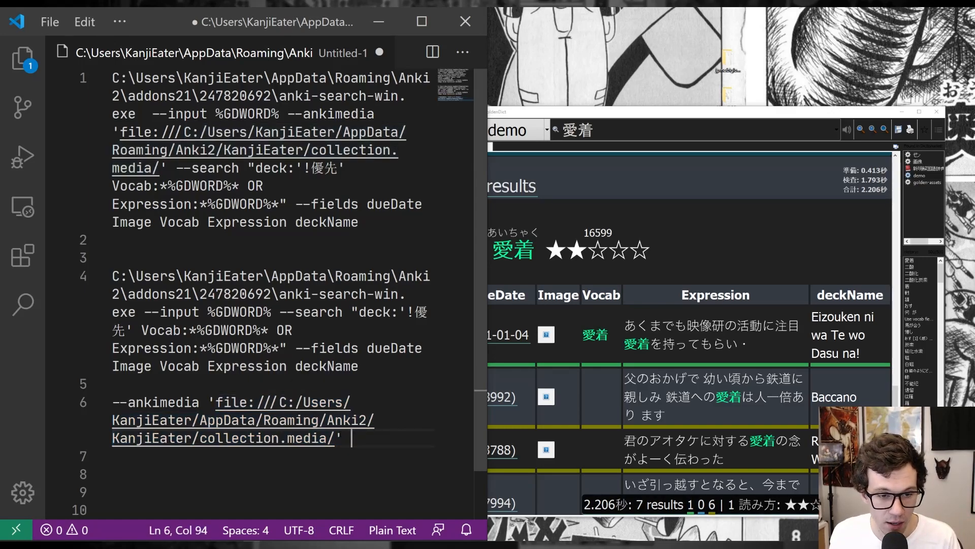
Step: Append the line 6 --ankimedia argument for the collection.media folder to the demo program's command line and accept the dictionary settings
{"action": "left_click_drag", "start_coordinate": [336, 439], "coordinate": [100, 398]}
{"action": "key", "text": "ctrl+d"}
{"action": "left_click", "coordinate": [377, 370]}
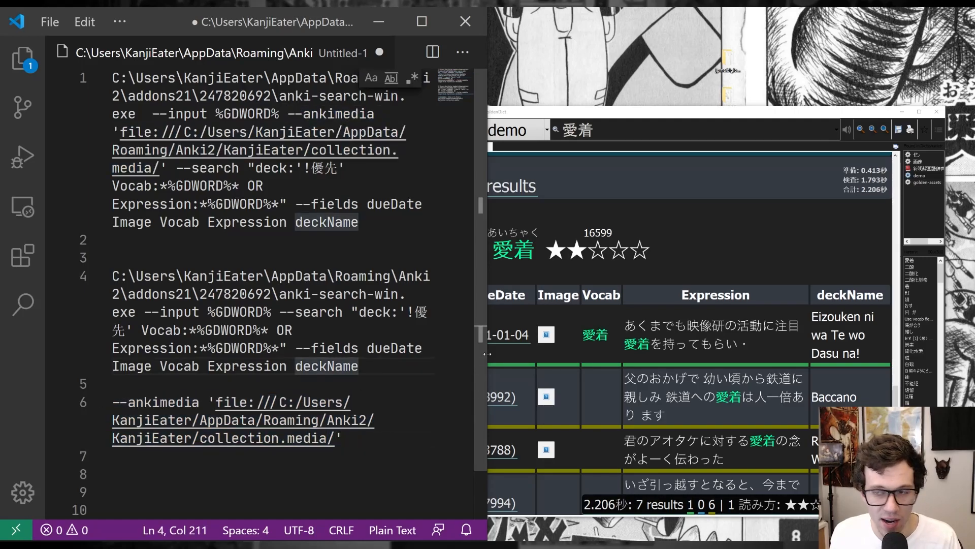
{"action": "left_click", "coordinate": [938, 130]}
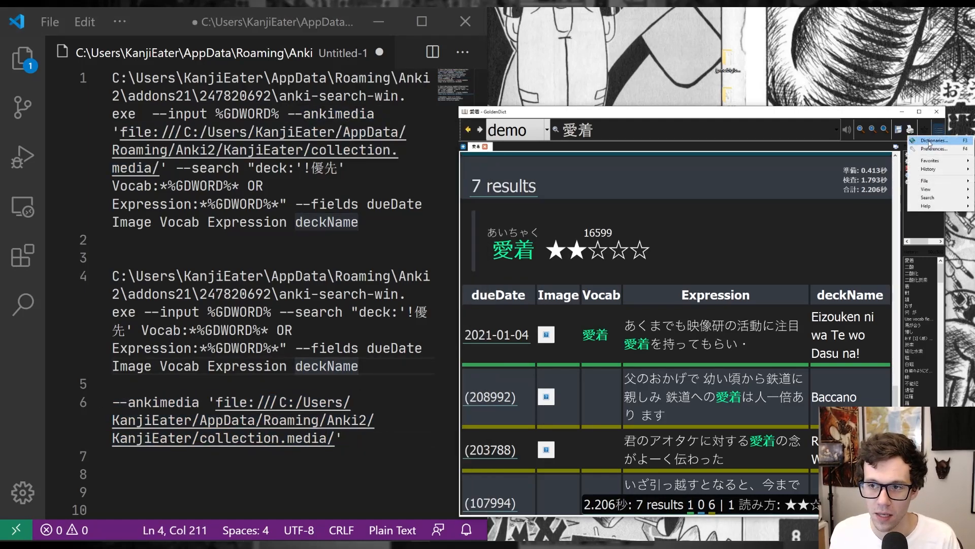
{"action": "left_click", "coordinate": [920, 141]}
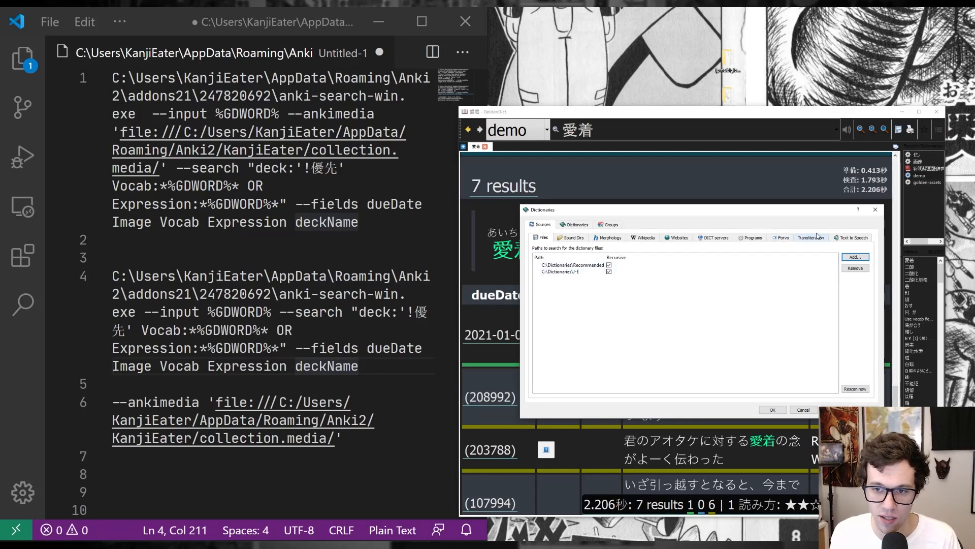
{"action": "left_click", "coordinate": [751, 237]}
{"action": "left_click_drag", "start_coordinate": [612, 390], "coordinate": [741, 396]}
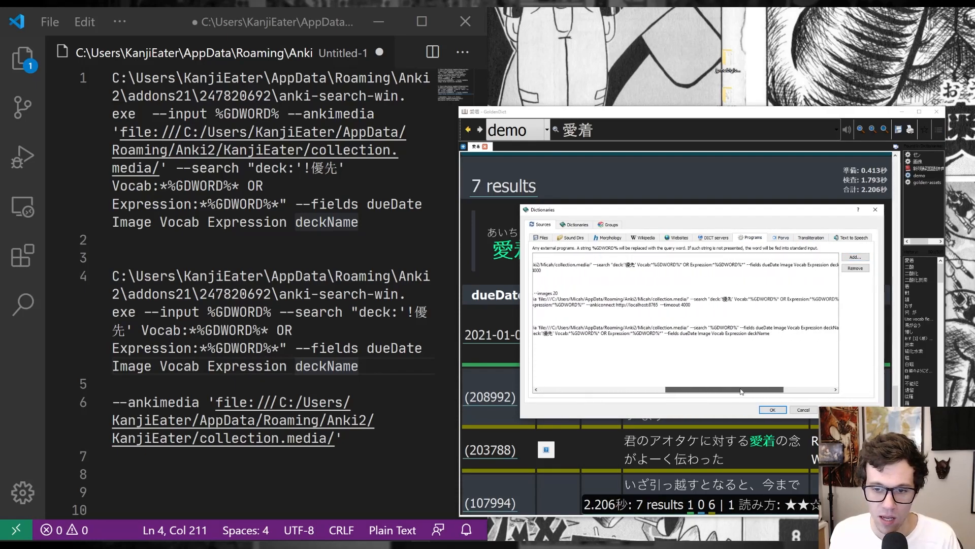
{"action": "double_click", "coordinate": [770, 333]}
{"action": "left_click", "coordinate": [770, 333]}
{"action": "key", "text": "ctrl+v"}
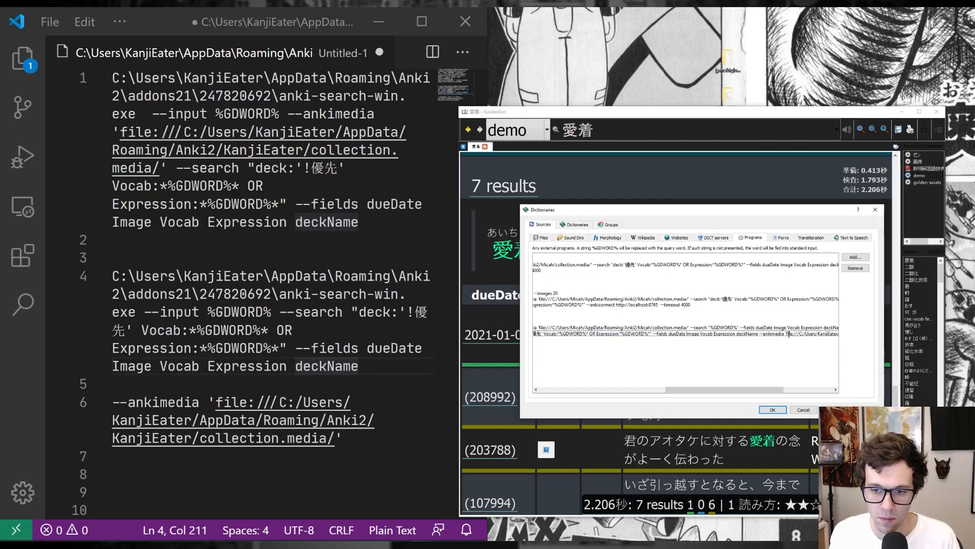
{"action": "left_click", "coordinate": [773, 410]}
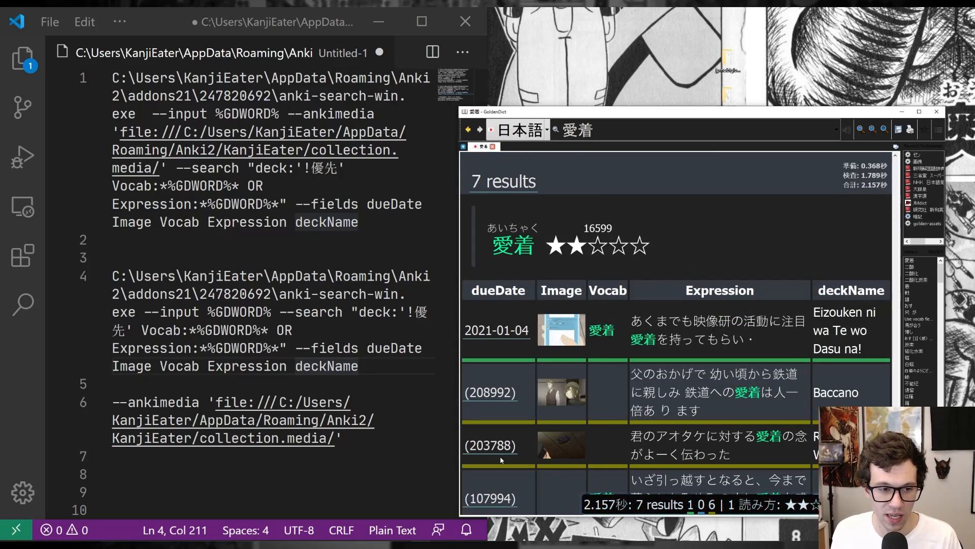
Step: Compare the line 6 --ankimedia argument with the card images in the 日本語 group's results for 愛着
{"action": "left_click", "coordinate": [83, 409]}
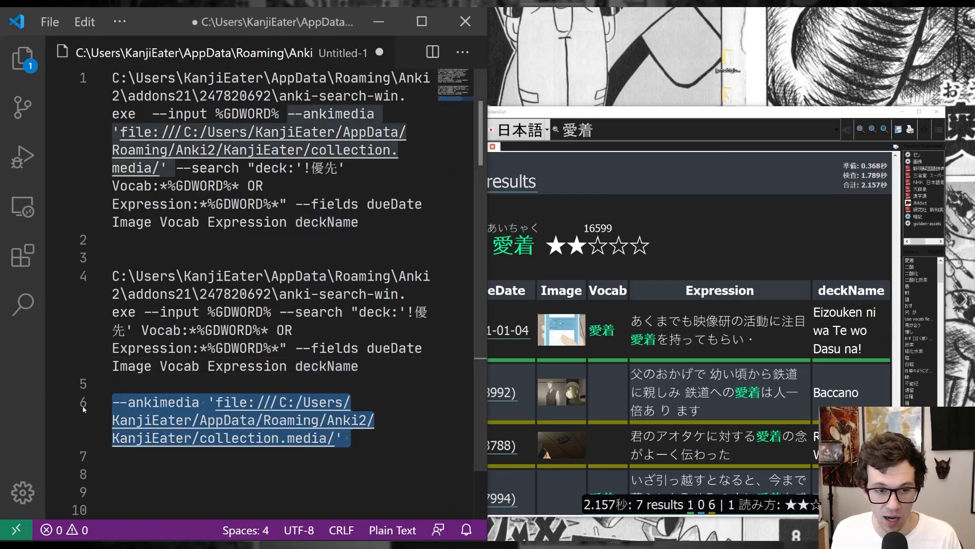
{"action": "left_click", "coordinate": [547, 330]}
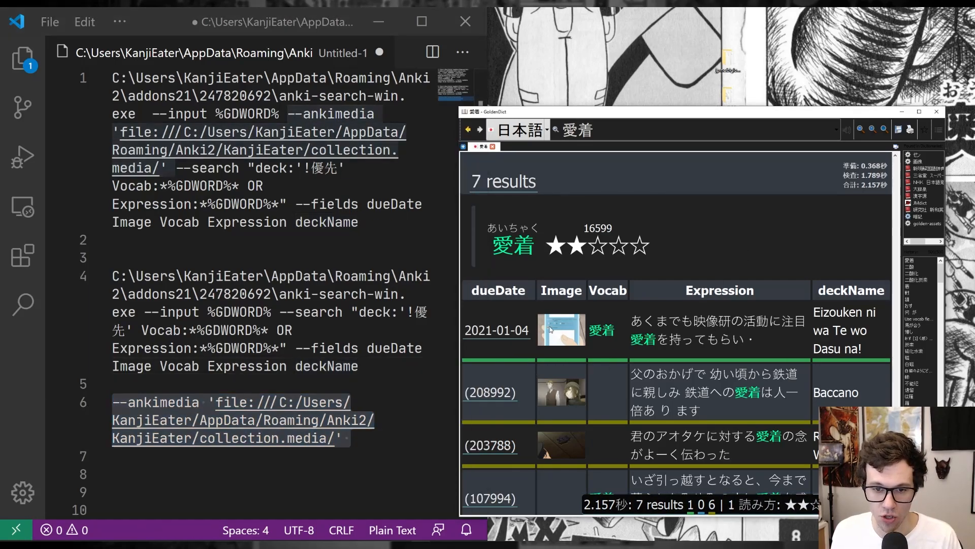
{"action": "scroll", "coordinate": [548, 330], "scroll_direction": "down", "scroll_amount": 1}
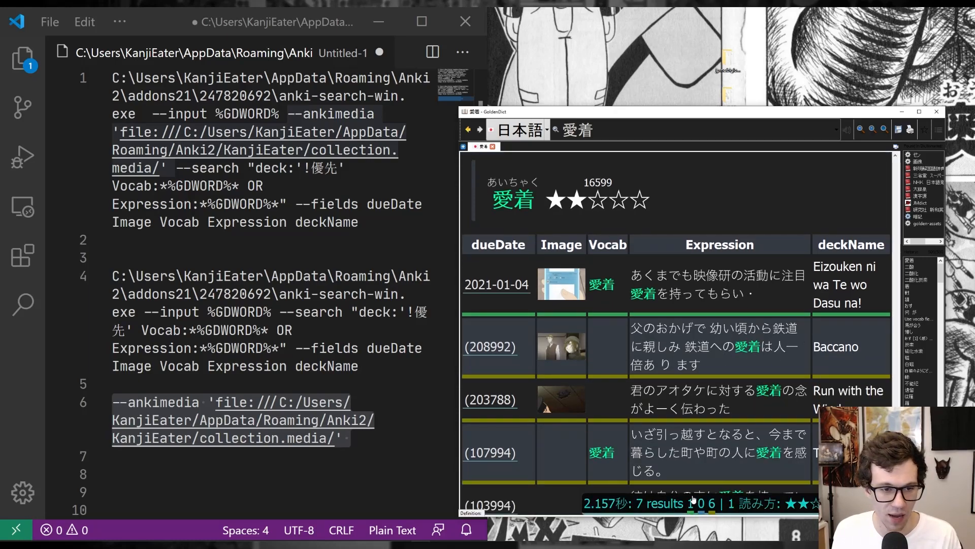
{"action": "left_click", "coordinate": [706, 545]}
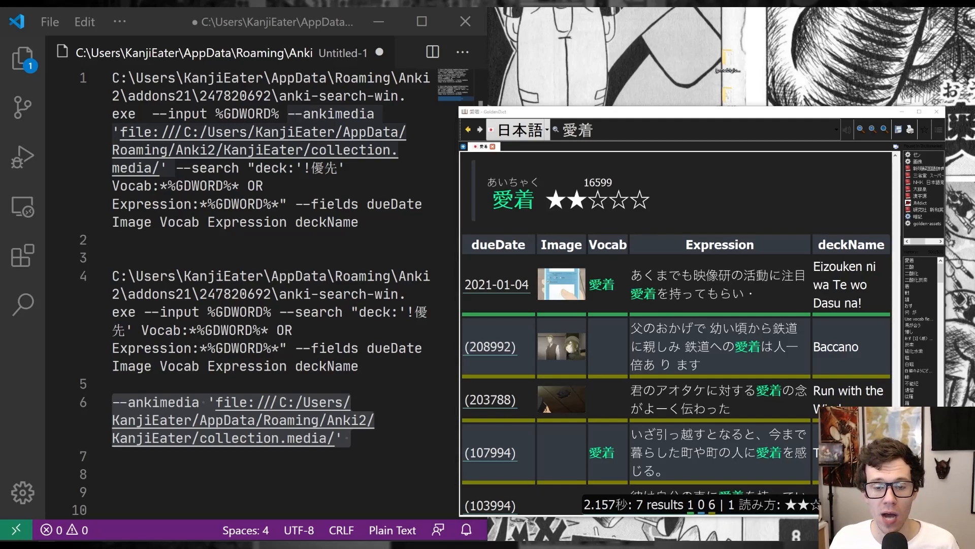